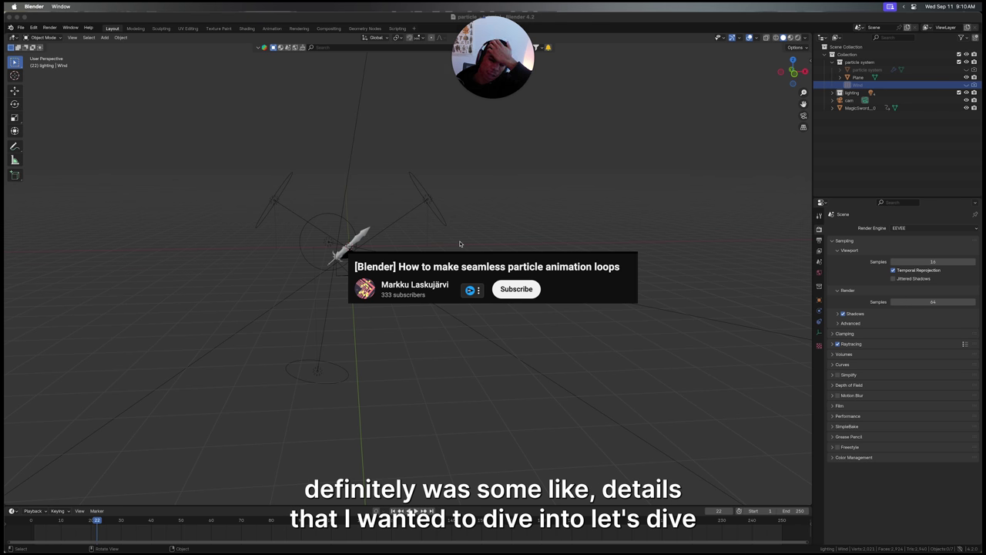
Step: Go to frame 4 and orbit around the sword to inspect it from several angles
left_click(44, 521)
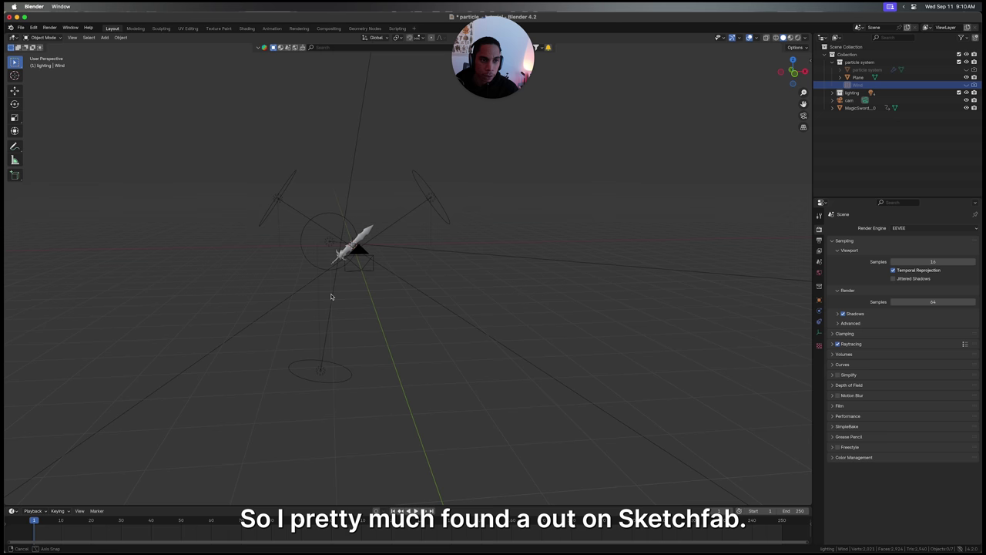
middle_click_drag(330, 293, 462, 317)
scroll(478, 305, "up", 4)
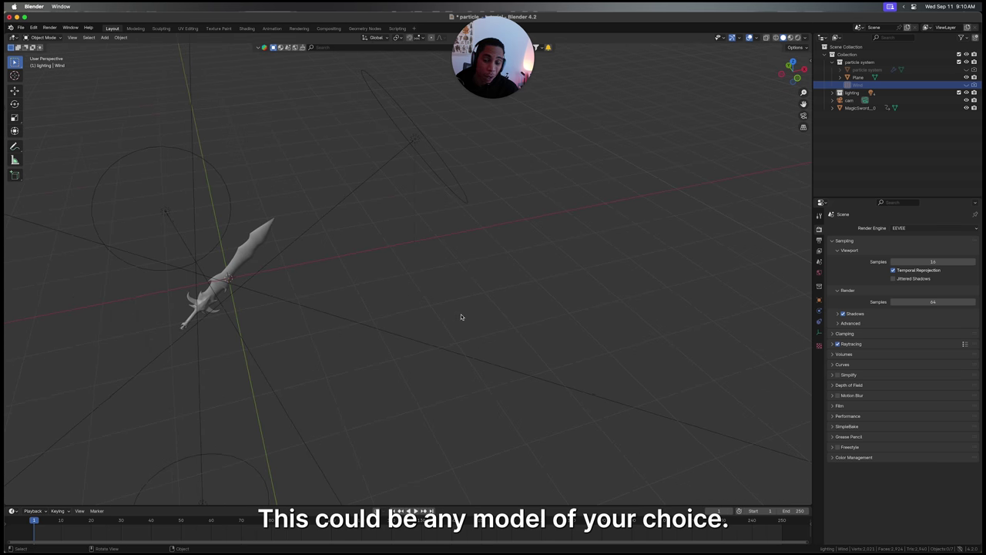
left_click(248, 265)
middle_click_drag(248, 265, 526, 228)
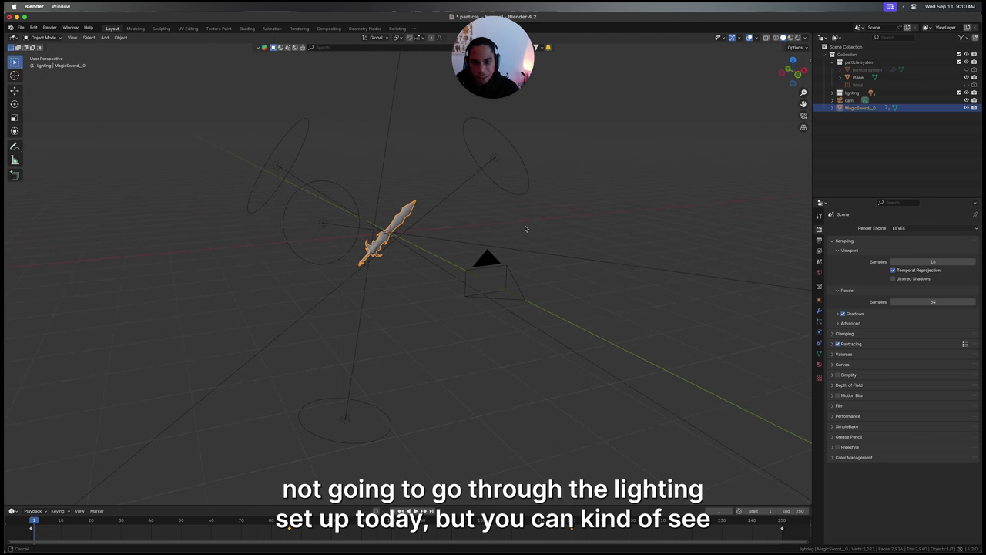
left_click(546, 228)
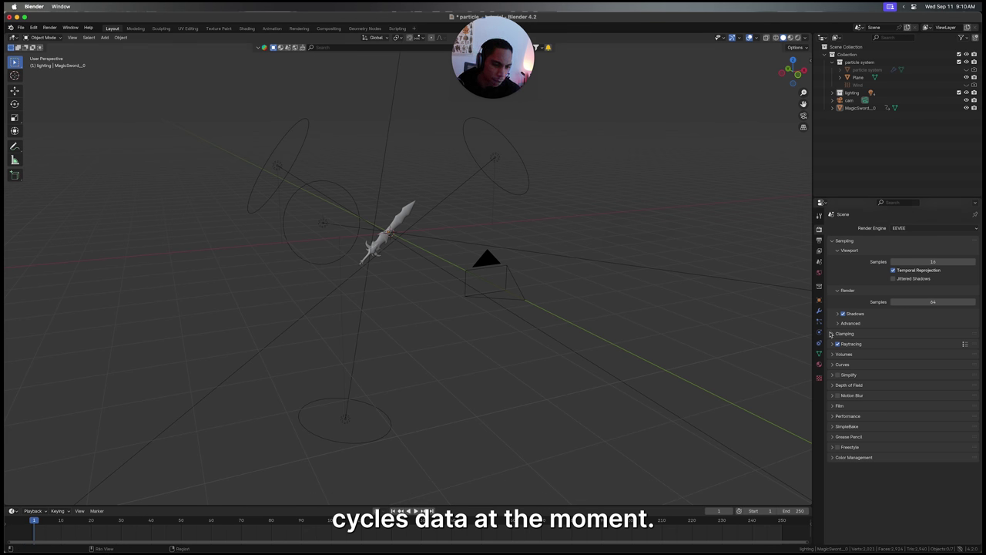
middle_click_drag(592, 306, 420, 302)
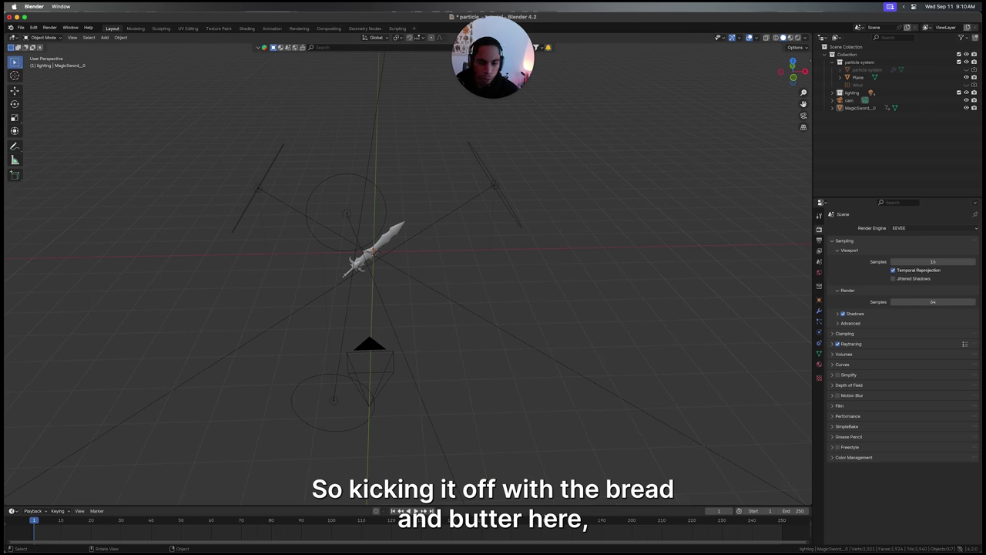
left_click(640, 293)
middle_click_drag(473, 293, 432, 409)
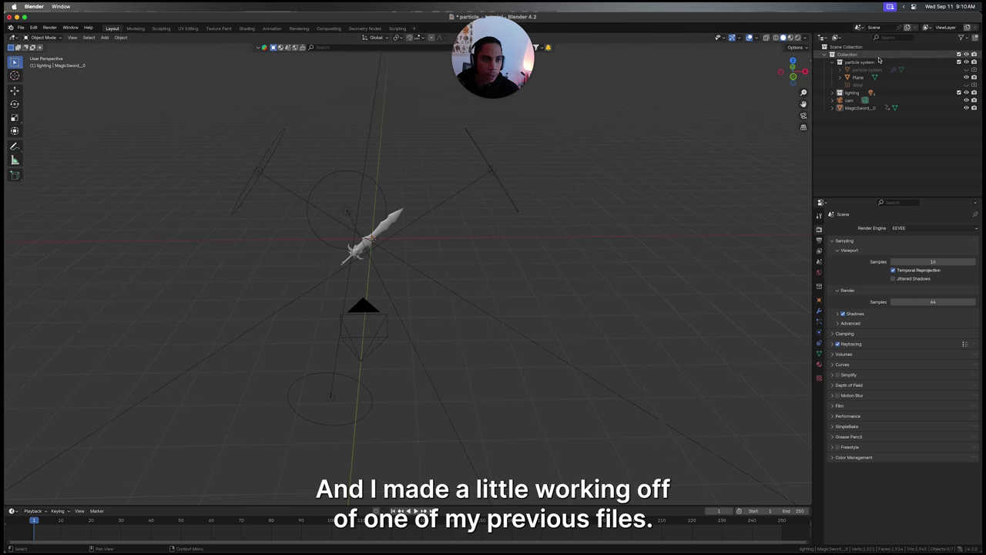
Step: Select the particle system collection and hide its Plane from both viewport and render
left_click(877, 62)
right_click(845, 64)
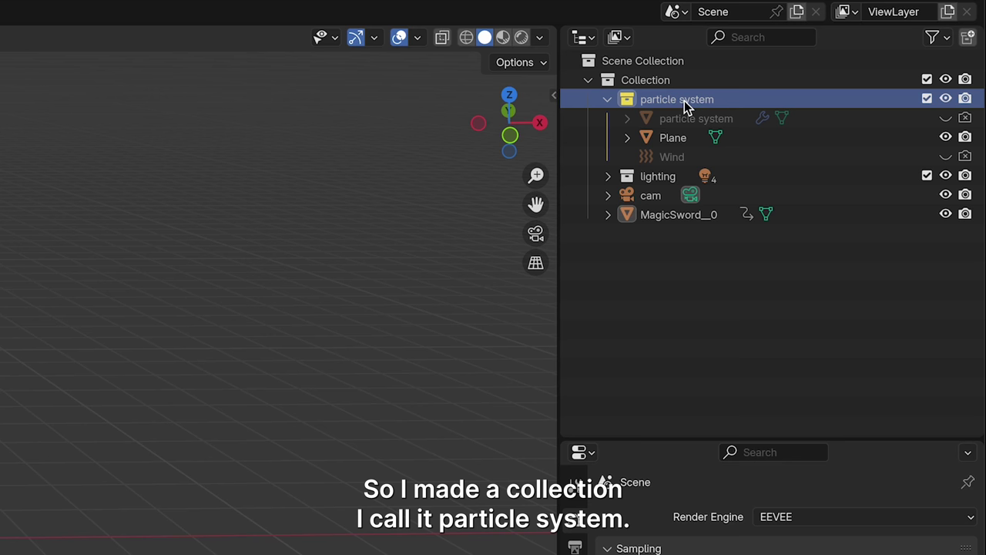
left_click(945, 137)
left_click(964, 137)
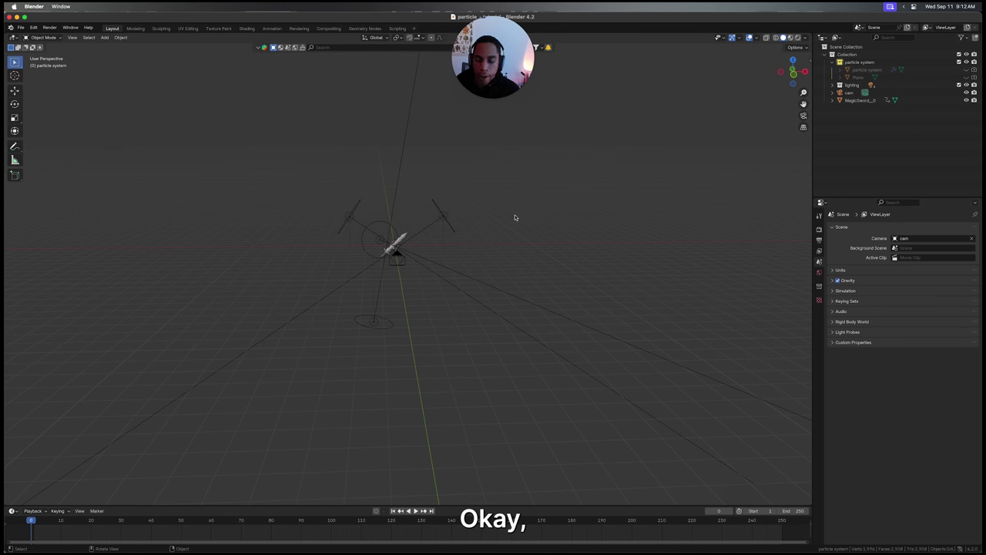
Step: Add a plane, raise it along Z above the sword, and give it a particle system
key("shift+a")
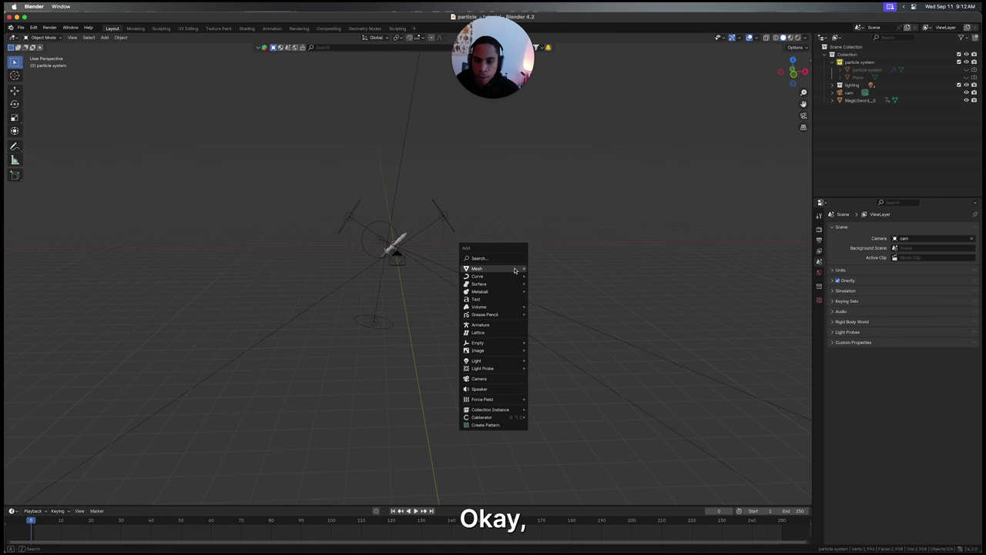
mouse_move(515, 270)
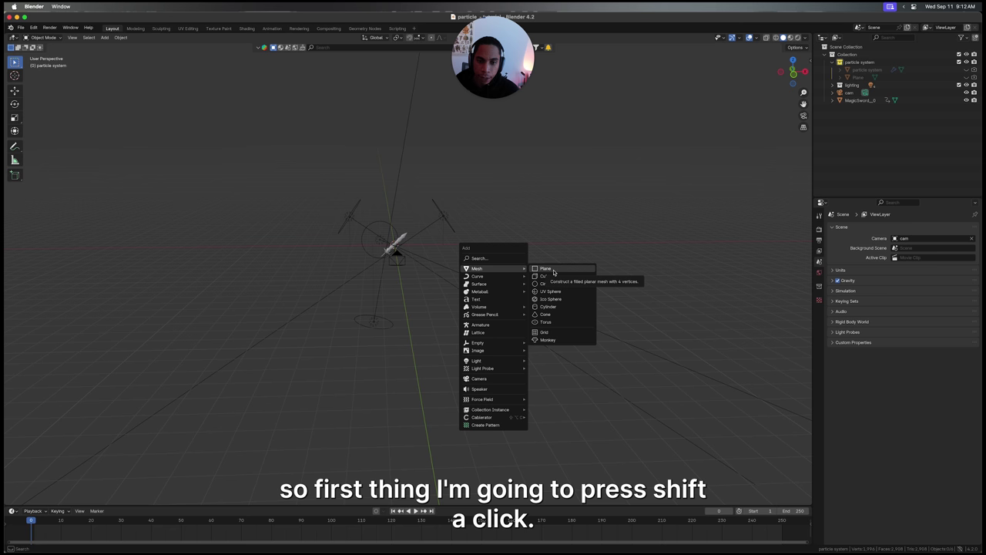
left_click(553, 270)
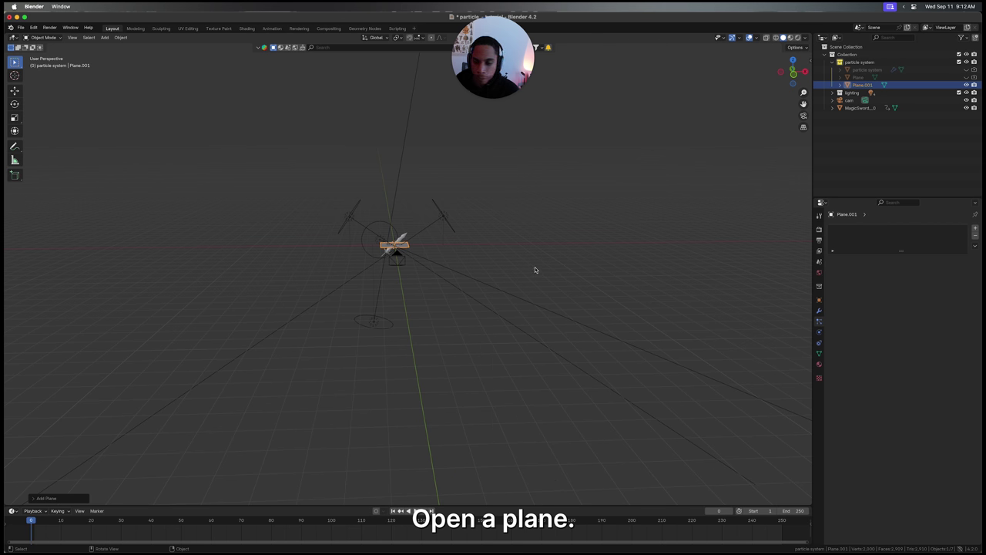
key("g")
key("z")
left_click(536, 202)
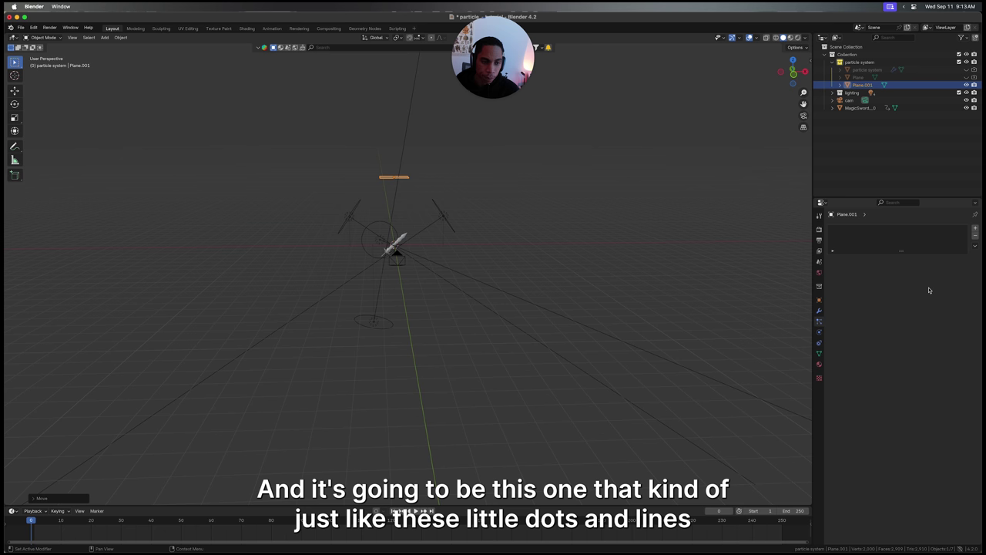
left_click(975, 229)
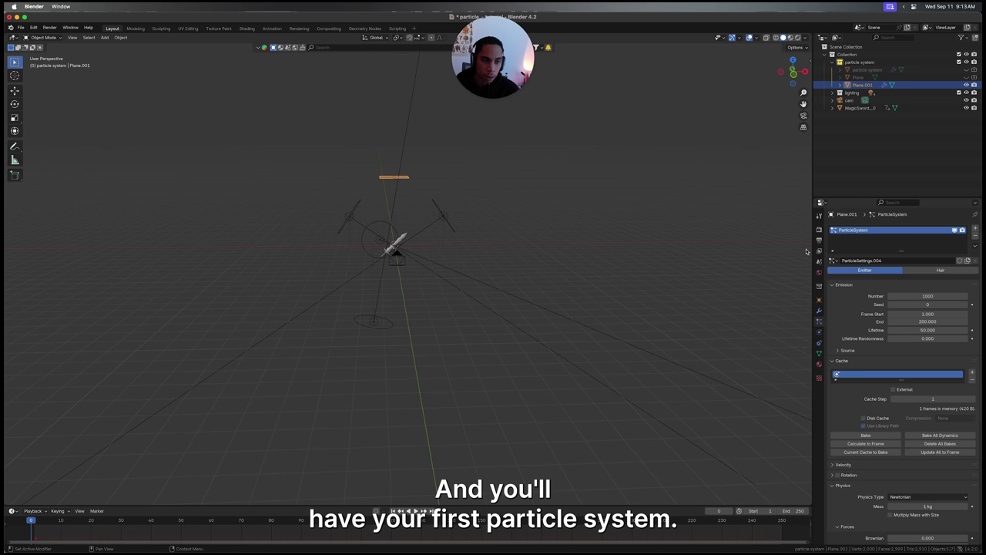
key("space")
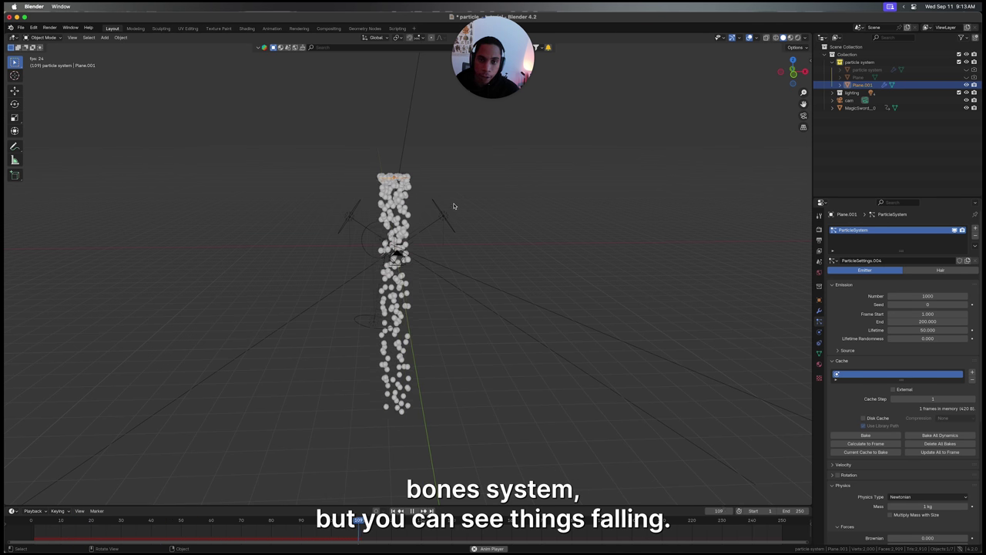
key("space")
key("shift+Left")
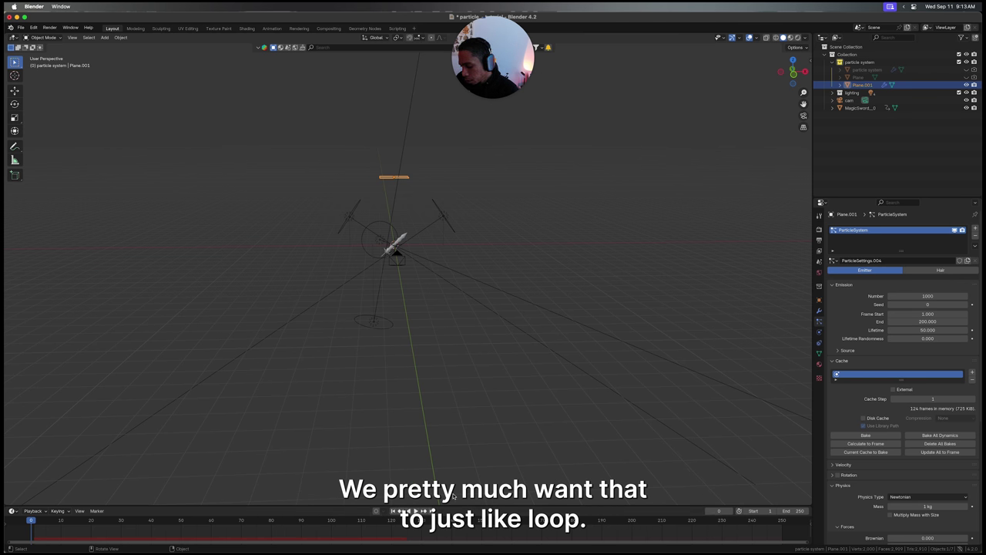
mouse_move(131, 530)
left_mouse_down()
mouse_move(626, 529)
mouse_move(147, 525)
left_mouse_up()
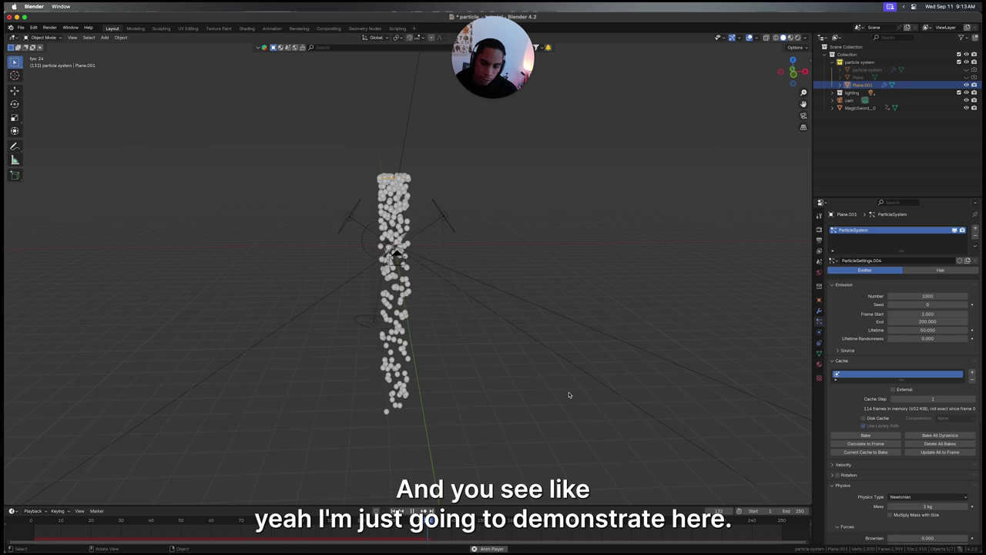
left_click_drag(476, 526, 453, 523)
left_click_drag(50, 535, 27, 522)
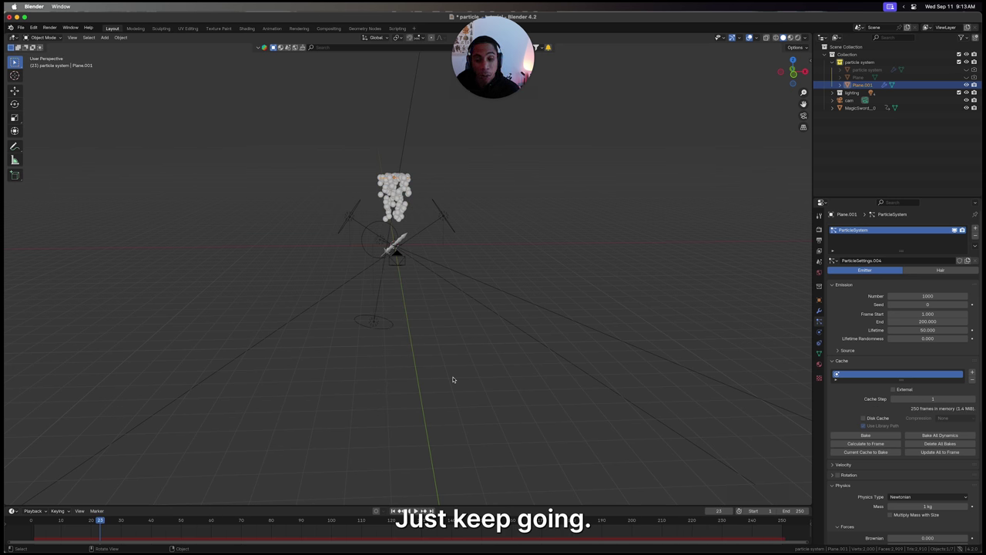
left_click_drag(68, 520, 33, 526)
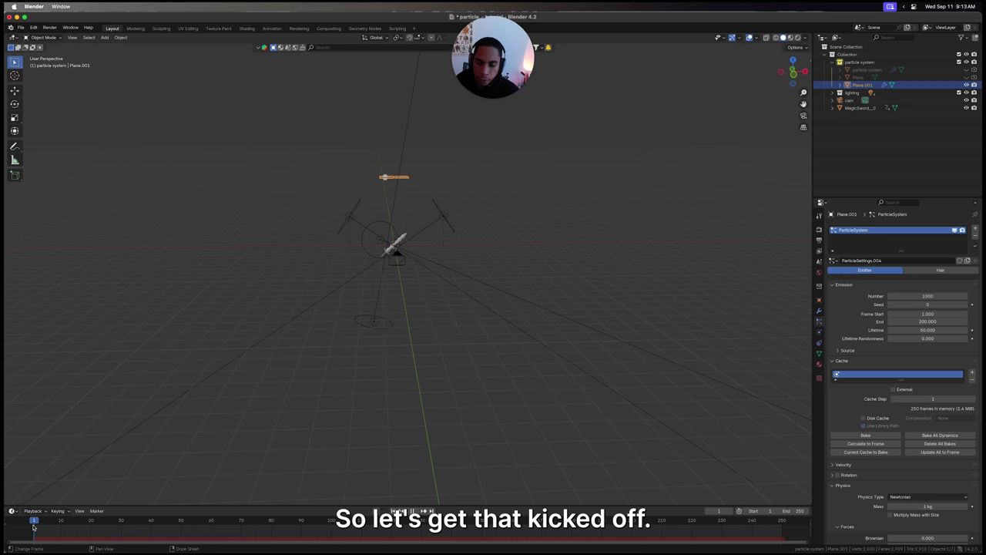
Step: Set the particle Frame Start to -125, End to 0 and Lifetime to 125
left_click(932, 314)
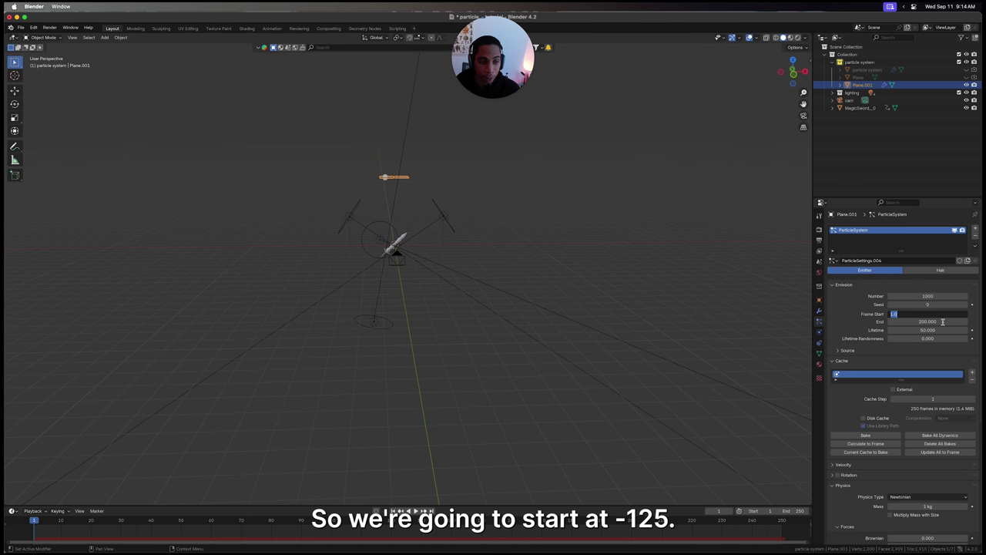
key("Return")
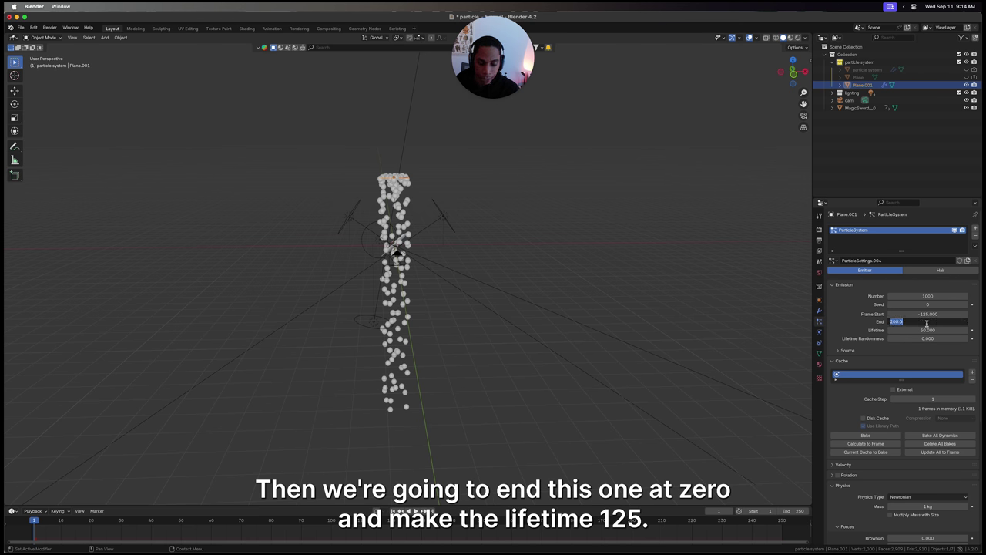
left_click(927, 324)
type("0")
key("Return")
left_click(939, 329)
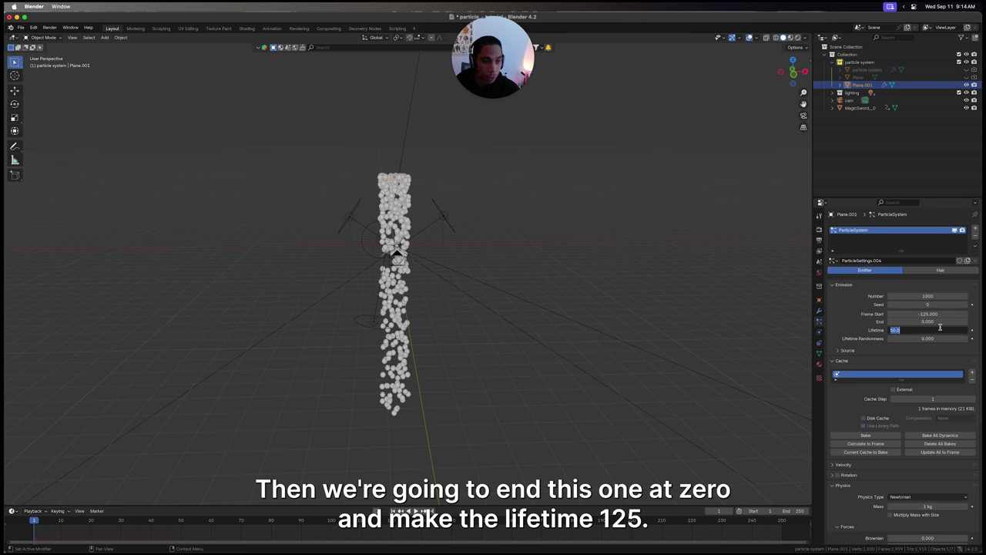
type("125")
key("Return")
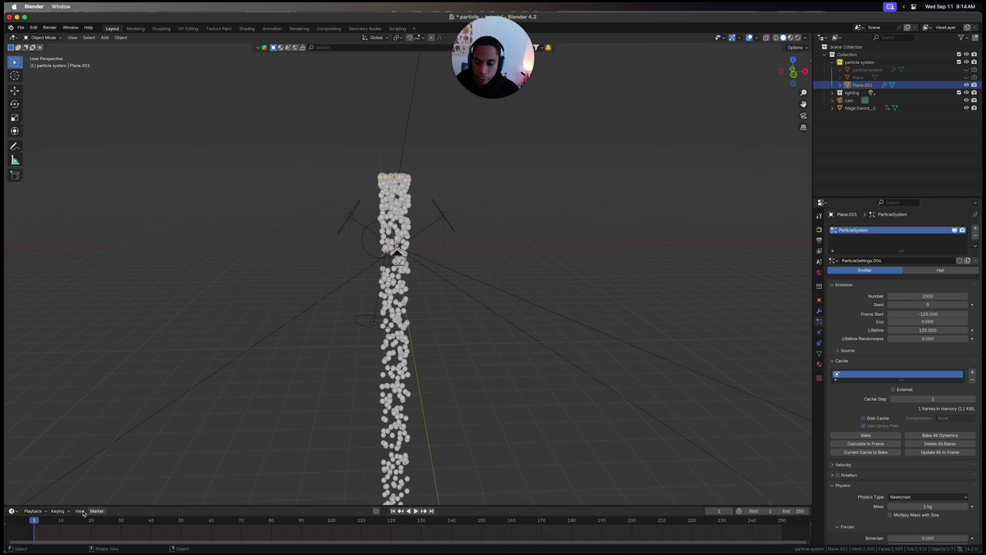
Step: Play the animation from the start to check the emission, then step forward a frame
key("space")
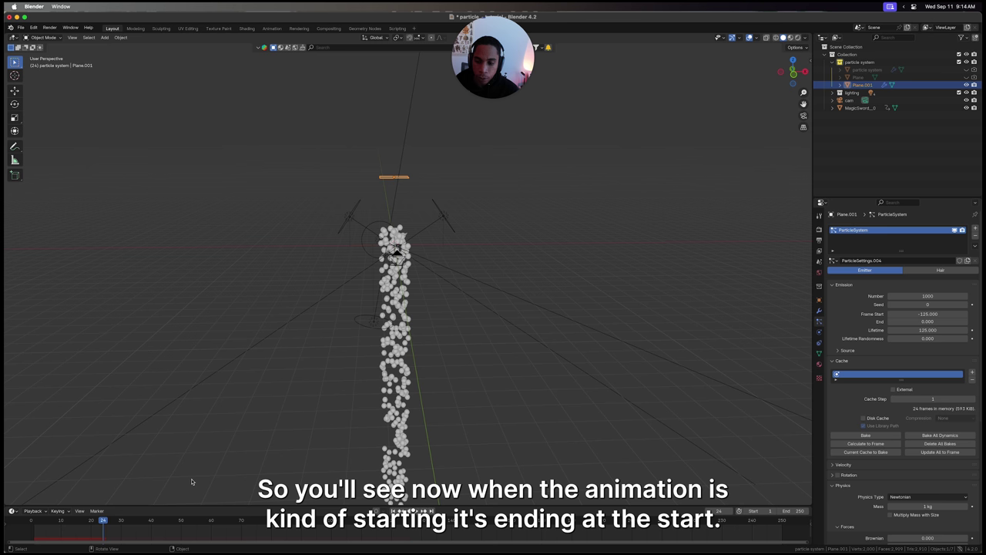
key("shift+Left")
key("space")
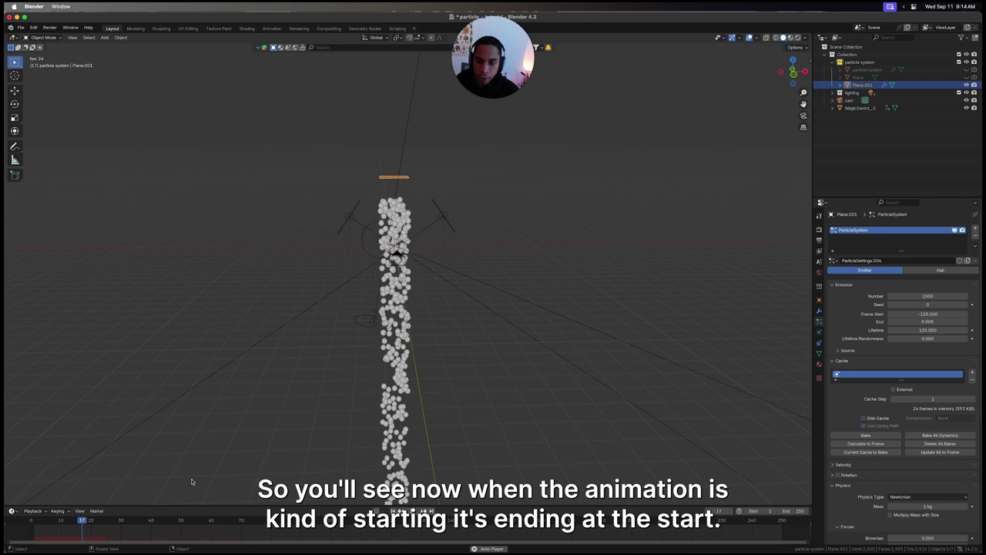
key("Escape")
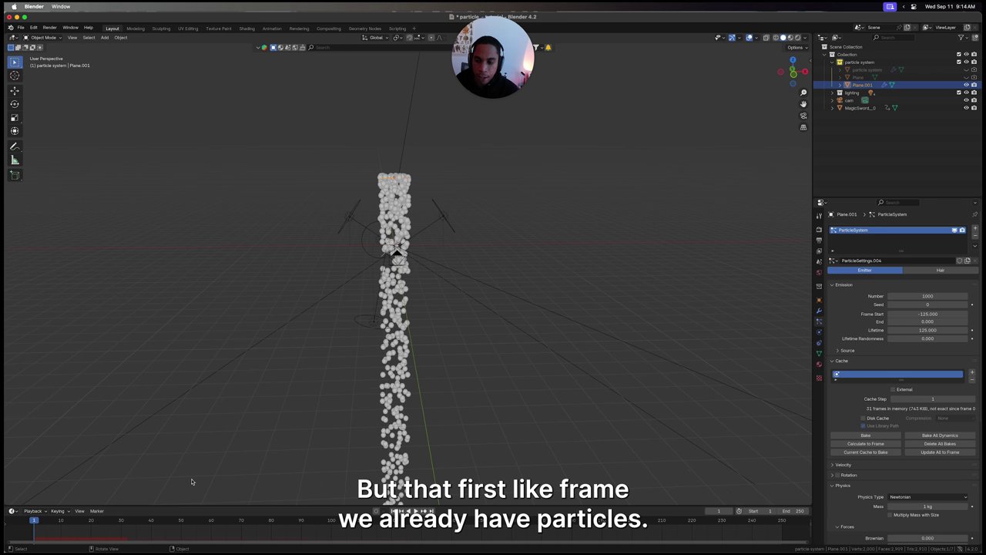
key("Right")
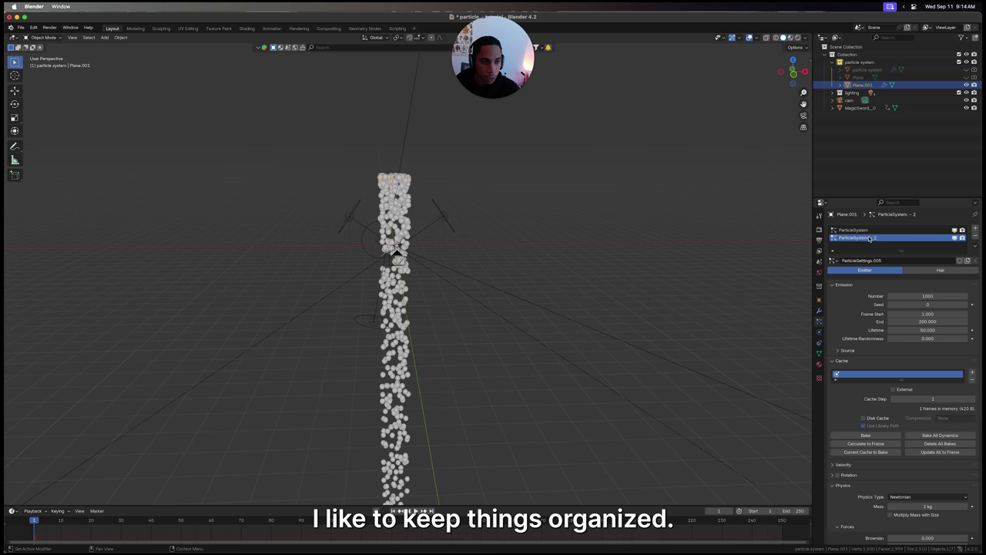
Step: Rename the first particle system and set the second system's End frame to 125
double_click(871, 230)
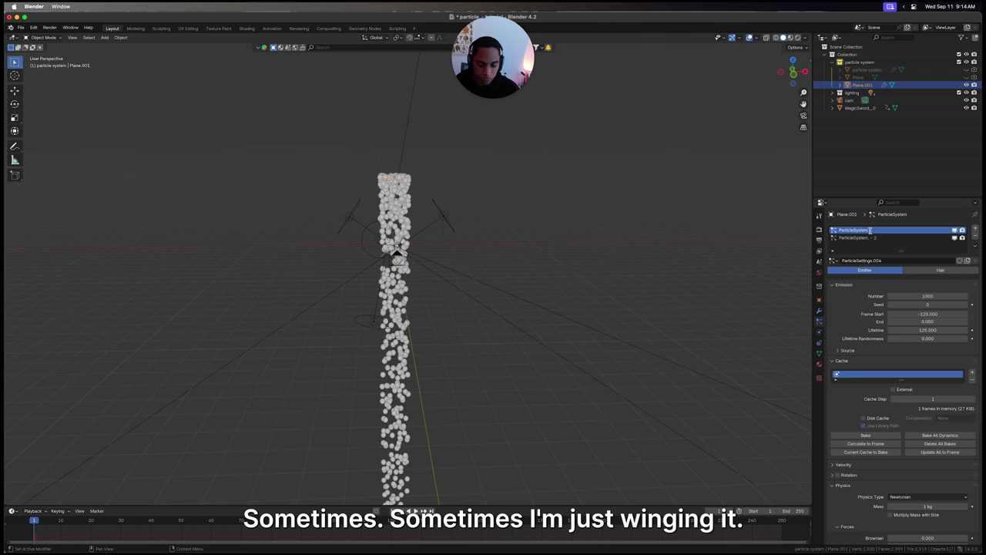
left_click(869, 238)
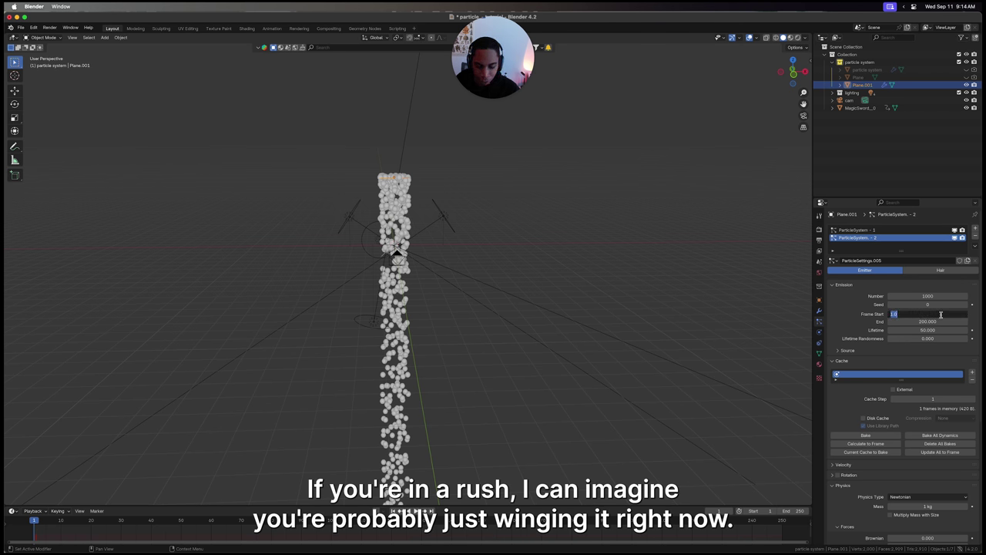
left_click(940, 319)
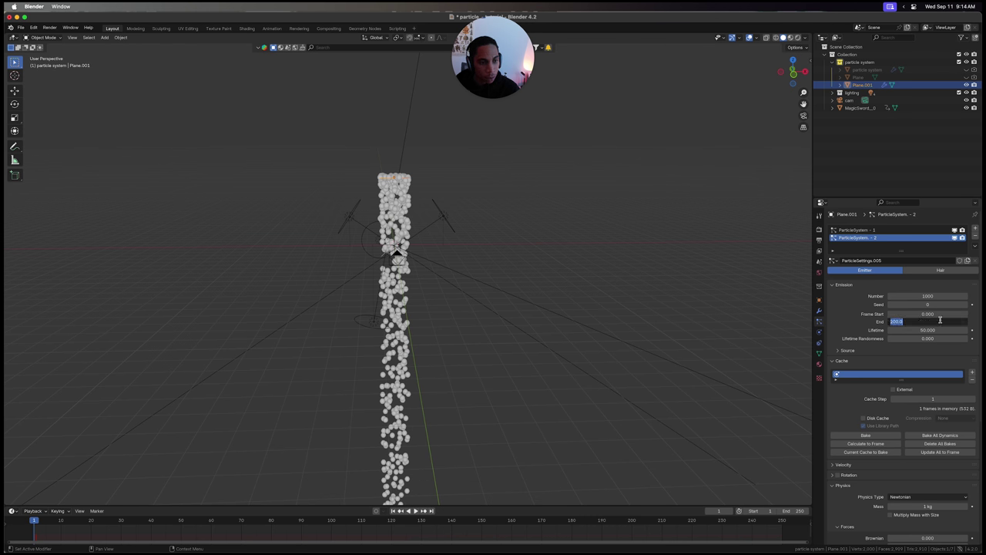
type("125.")
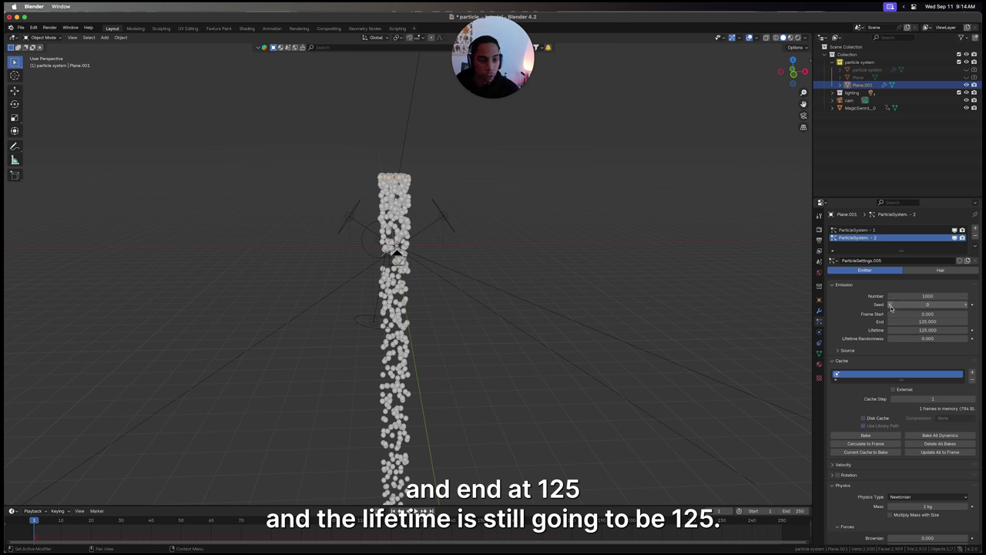
Step: Add a third particle system named 'ParticleSystem - 3'
left_click(975, 230)
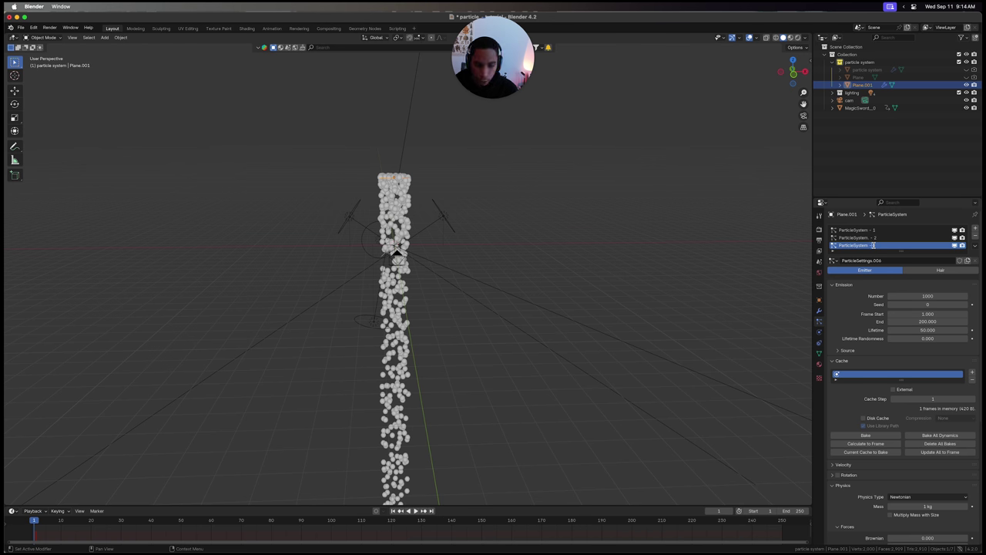
type("3")
key("Return")
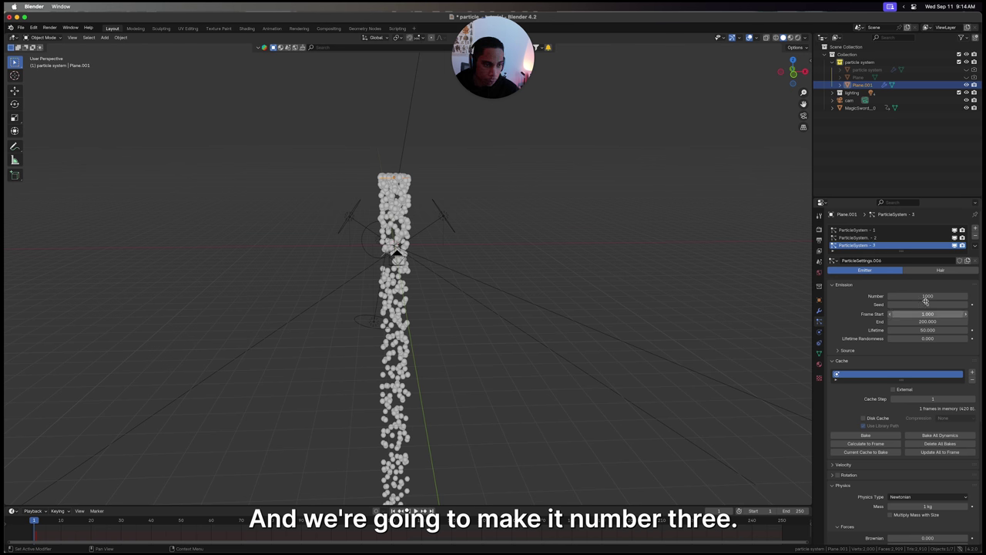
left_click(886, 238)
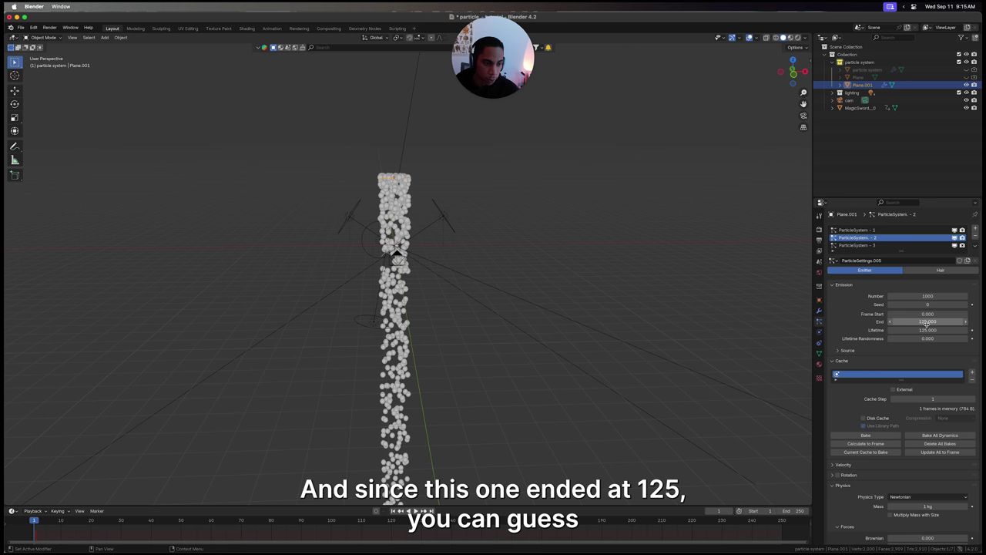
left_click(884, 245)
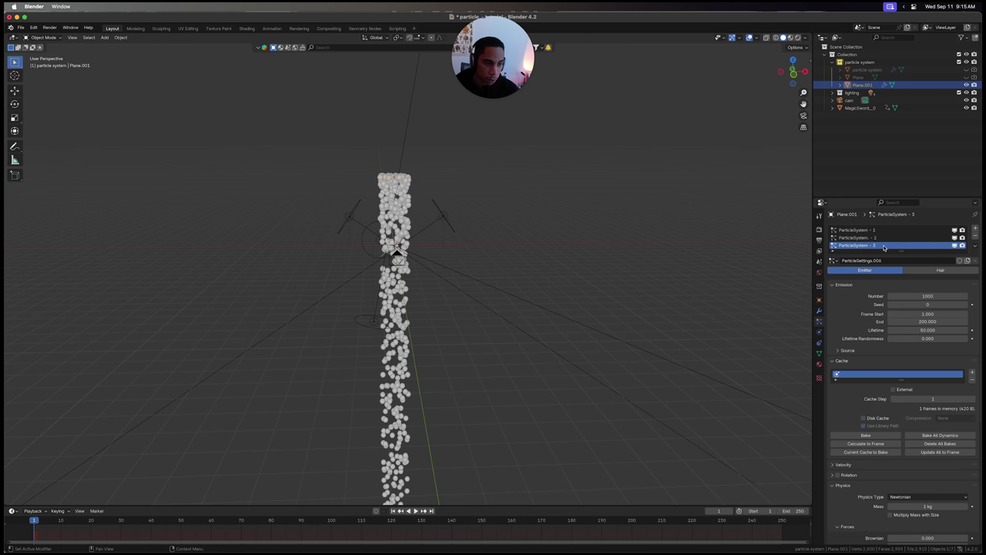
Step: Give the third system Frame Start 125, End 250 and Lifetime 125, then save the file
left_click(925, 314)
type("125")
key("Return")
double_click(930, 321)
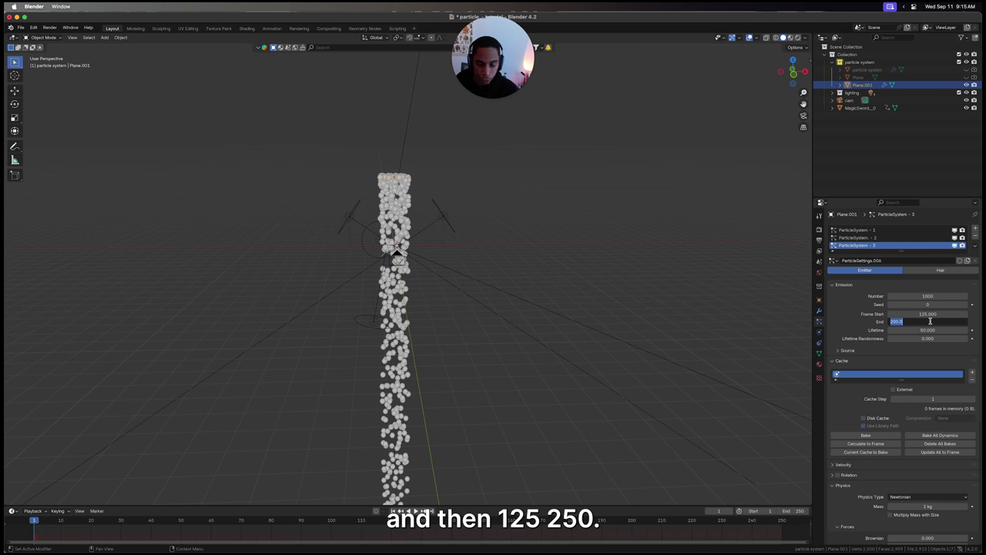
type("250")
key("Return")
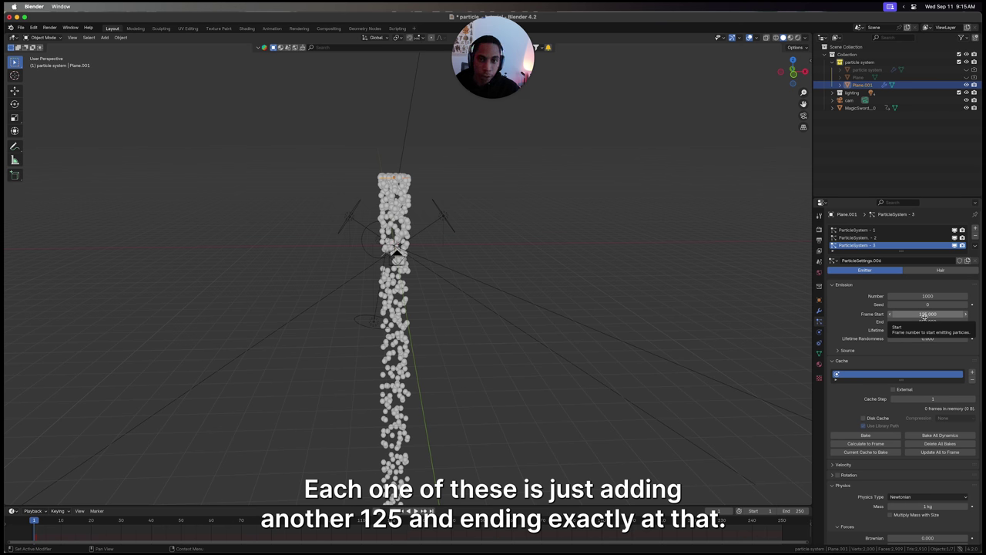
double_click(938, 330)
type("12")
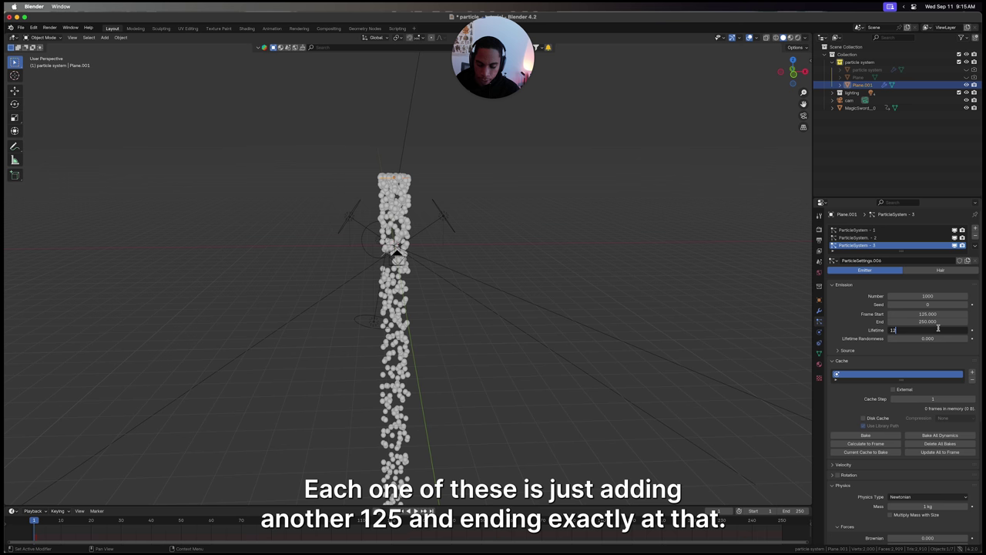
type("5")
key("Return")
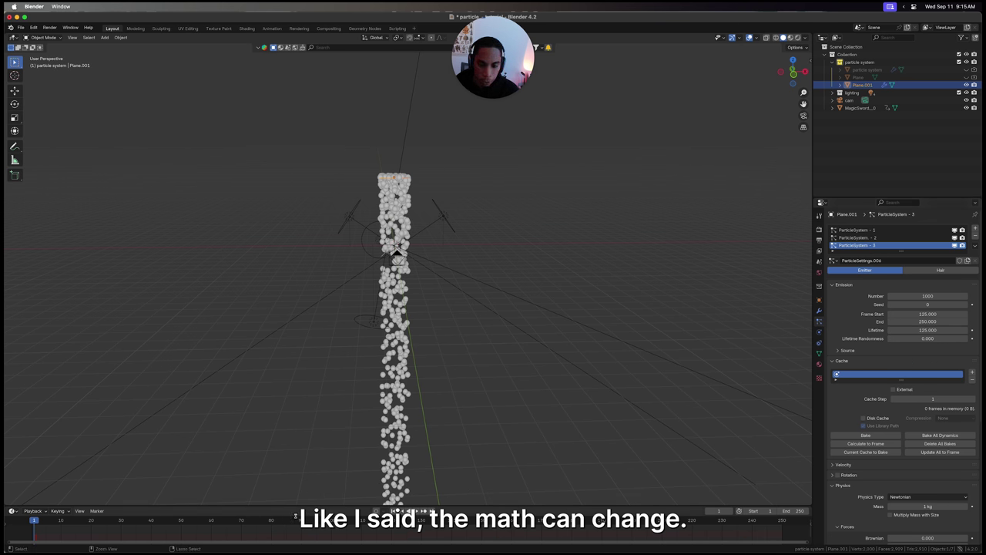
key("super+s")
left_click(30, 521)
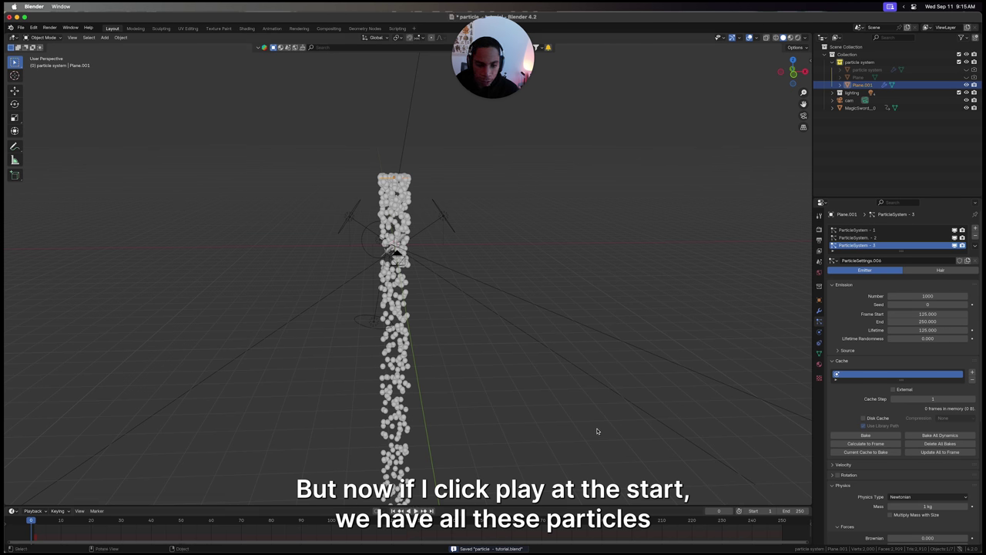
Step: Play the particle animation, then deselect the emitter and collapse the Forces panel
key("space")
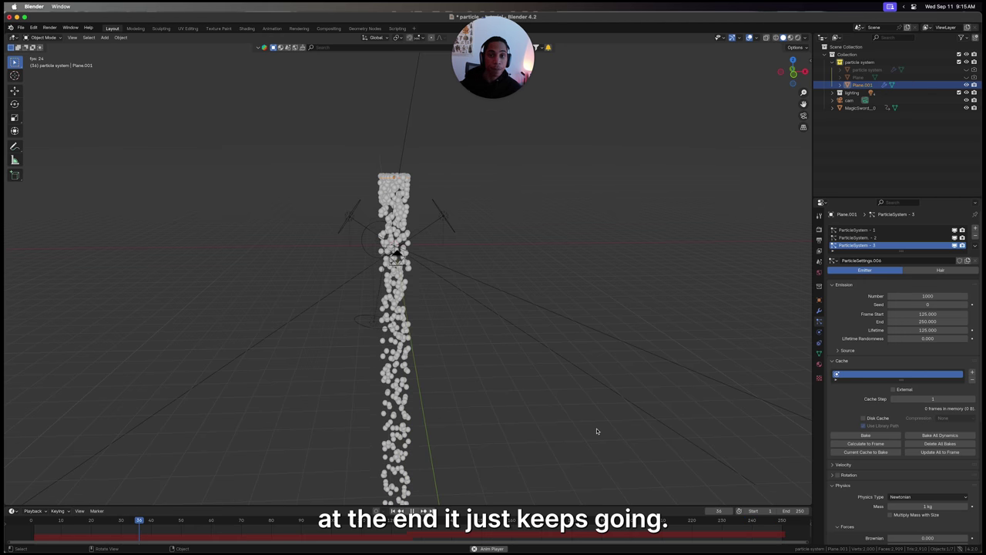
key("space")
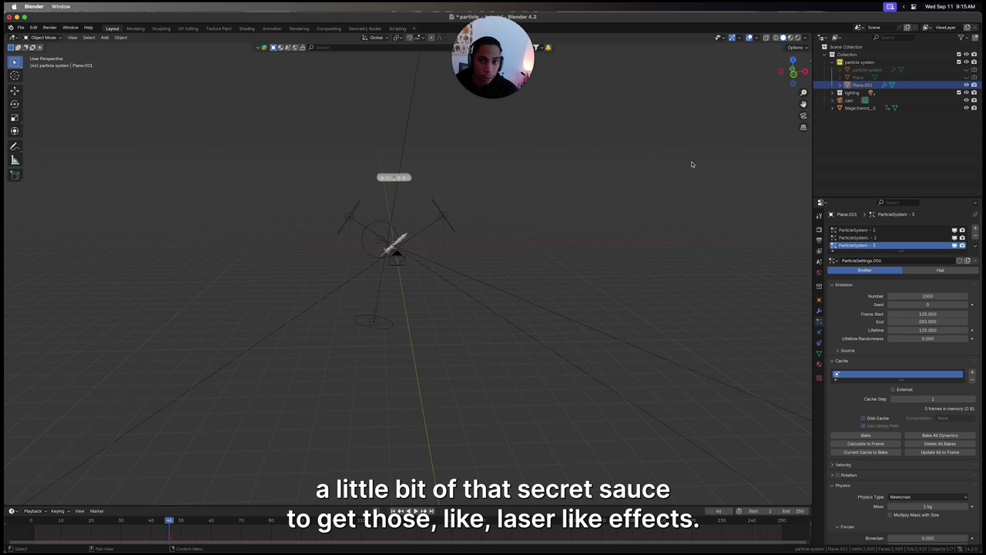
left_click(558, 213)
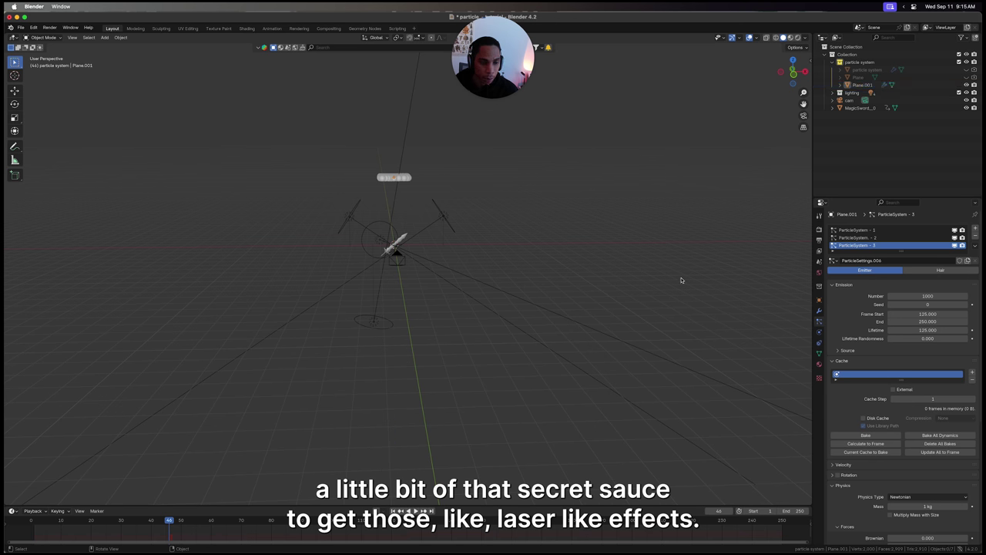
middle_click_drag(537, 179, 517, 199)
scroll(878, 497, "down", 2)
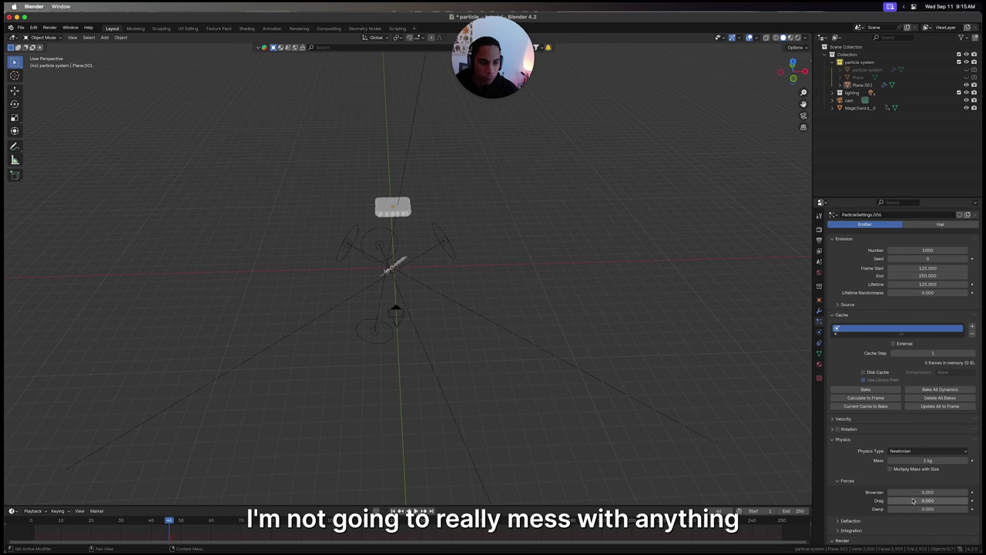
left_click(849, 482)
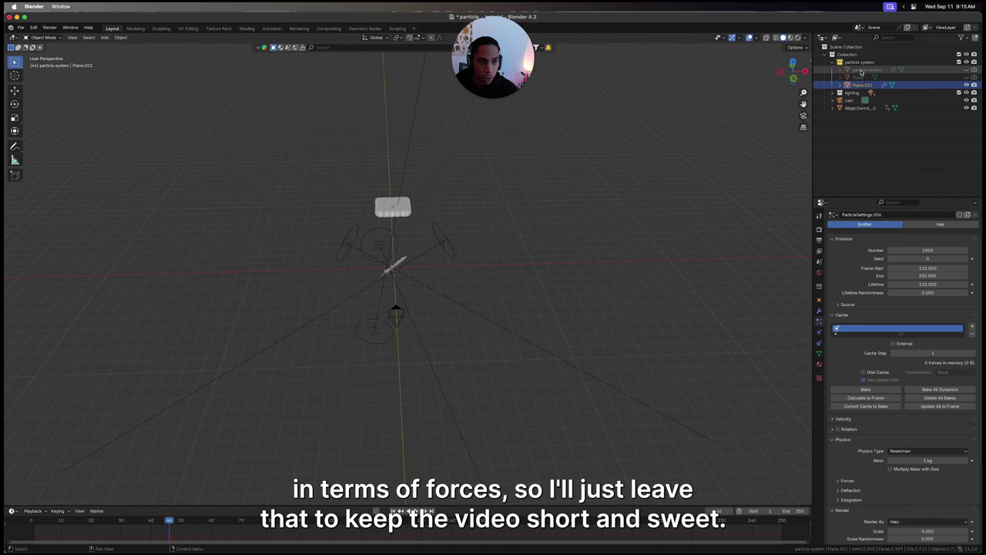
Step: Rename Plane.001 in the Outliner to 'particle system - 2' and return to the first frame
double_click(863, 85)
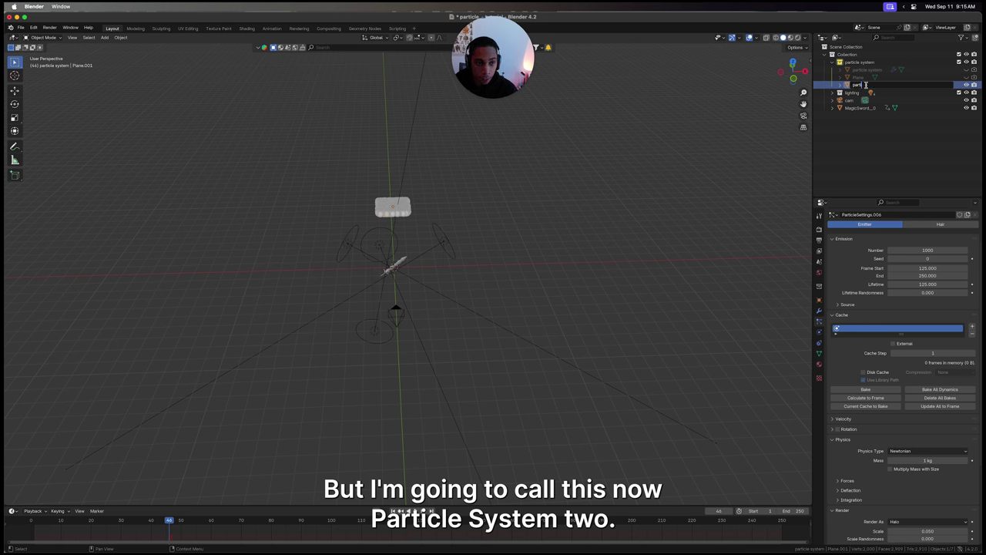
type("particle system - 2")
key("Return")
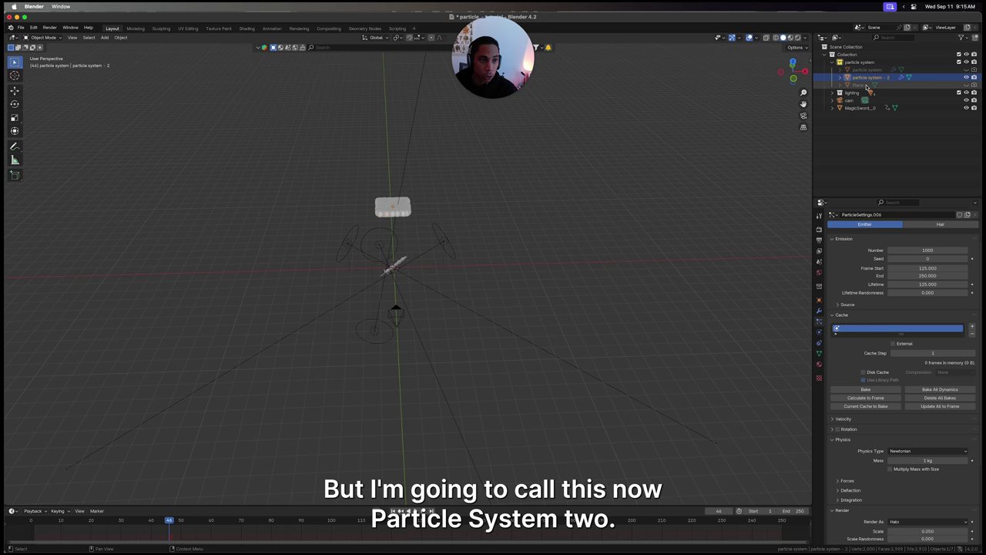
key("shift+Left")
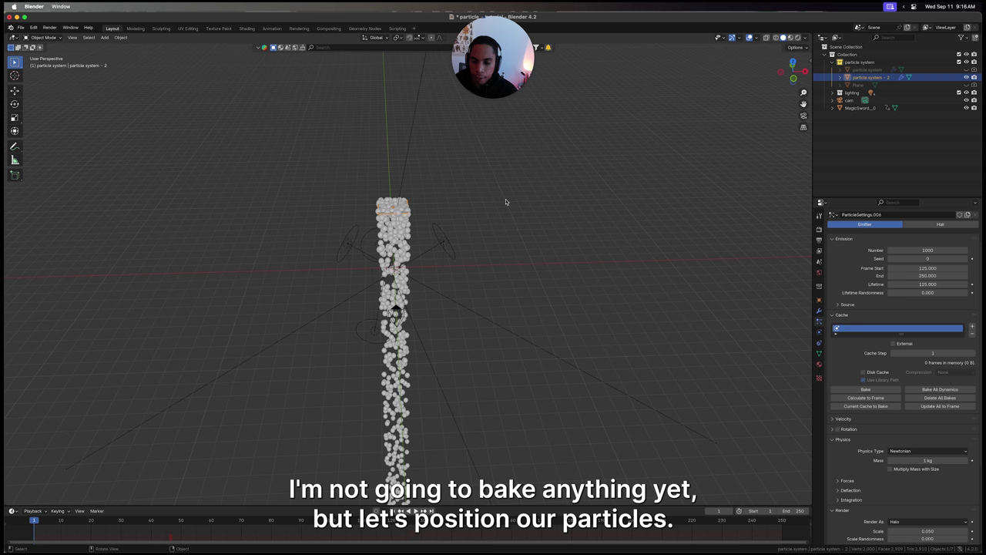
middle_click_drag(504, 200, 498, 241)
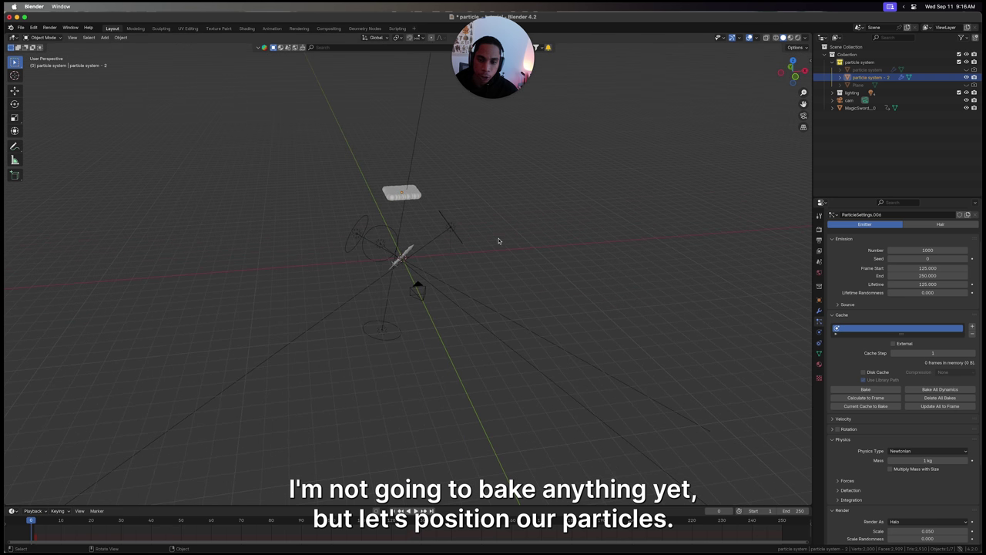
Step: Split the 3D viewport vertically and make the right view look through the scene camera
right_click(450, 506)
left_click(431, 492)
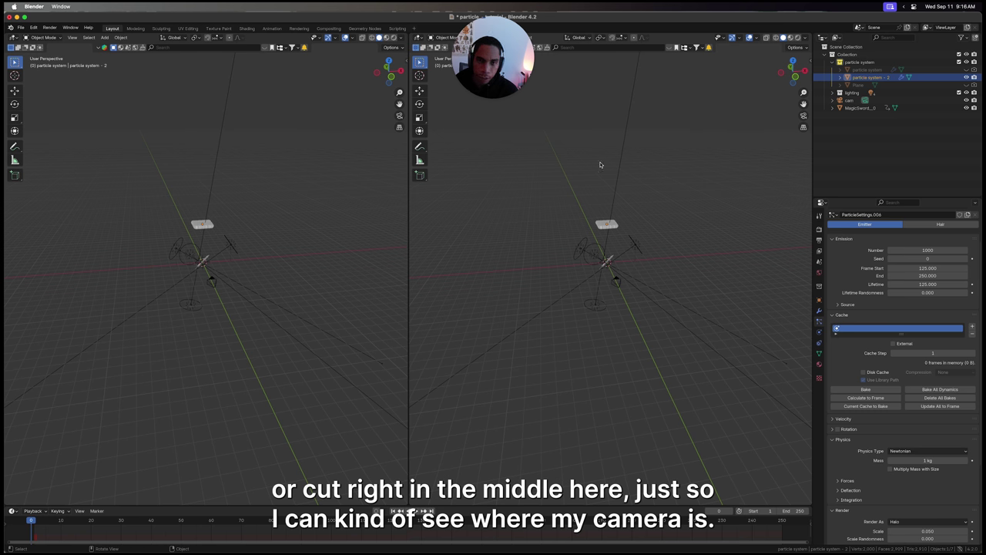
key("grave")
left_click(600, 195)
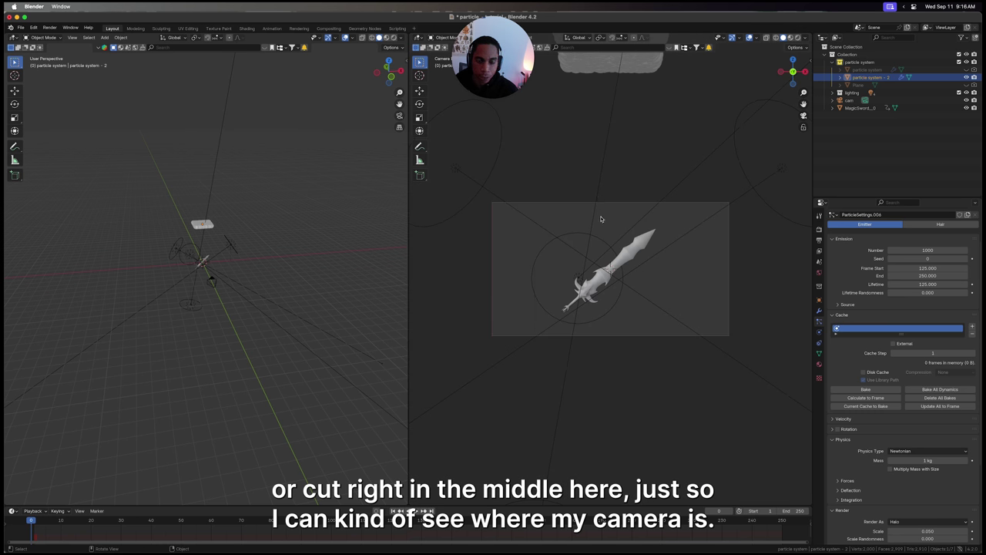
key("grave")
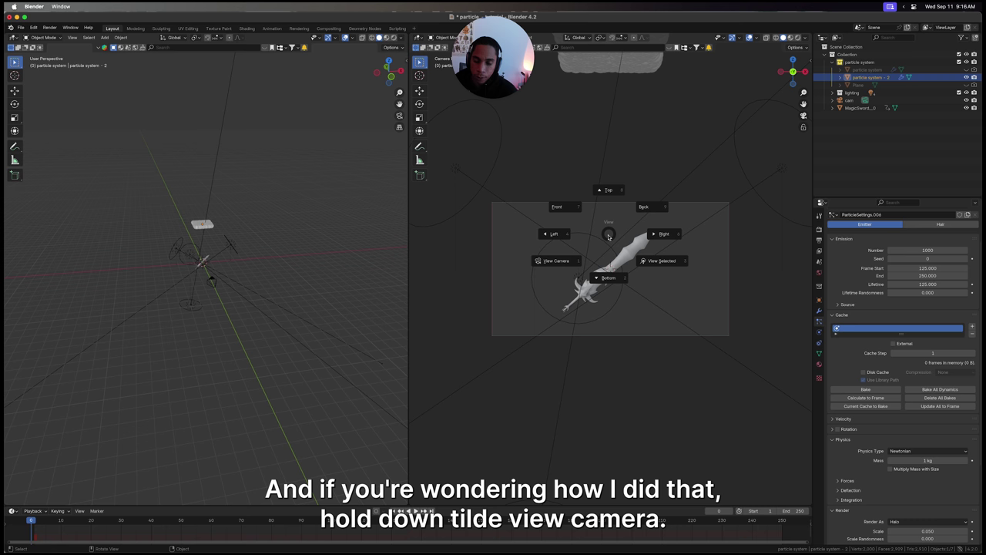
key("grave")
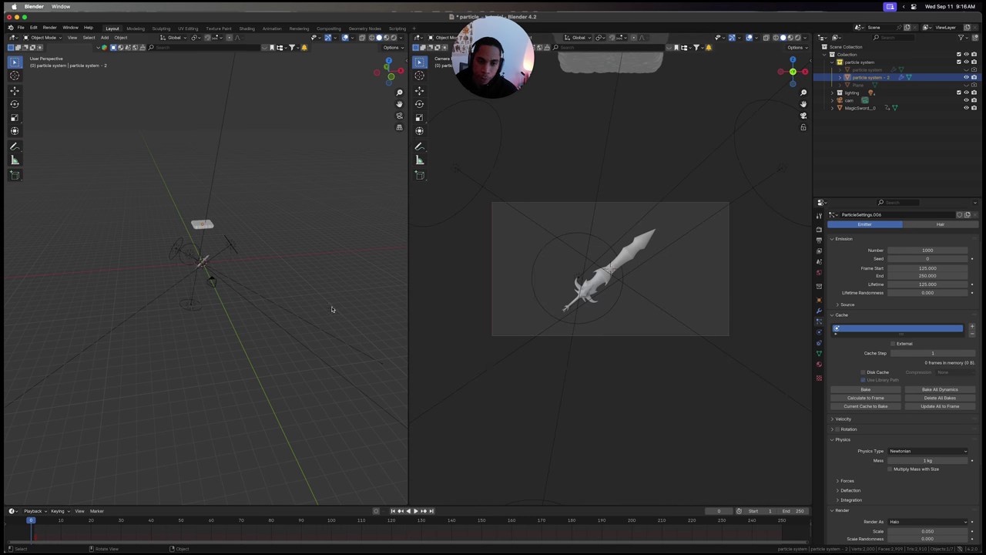
Step: Play the animation to check the particles in camera view, then rewind and deselect
key("space")
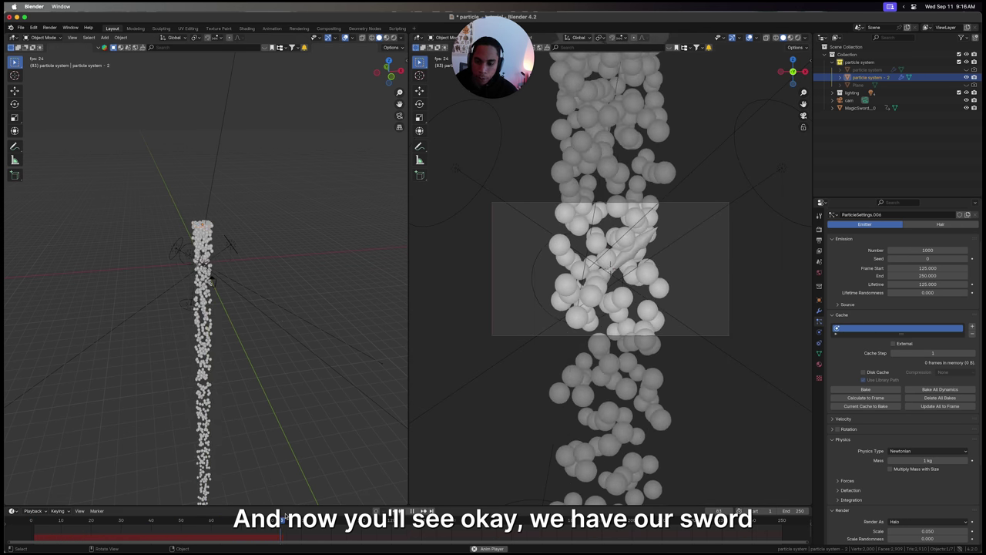
key("space")
key("shift+Left")
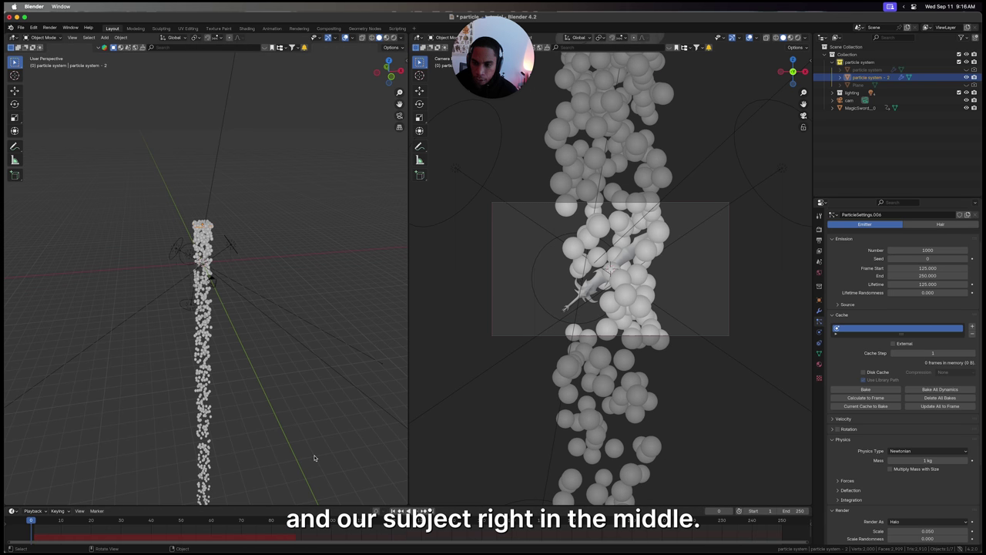
left_click(292, 243)
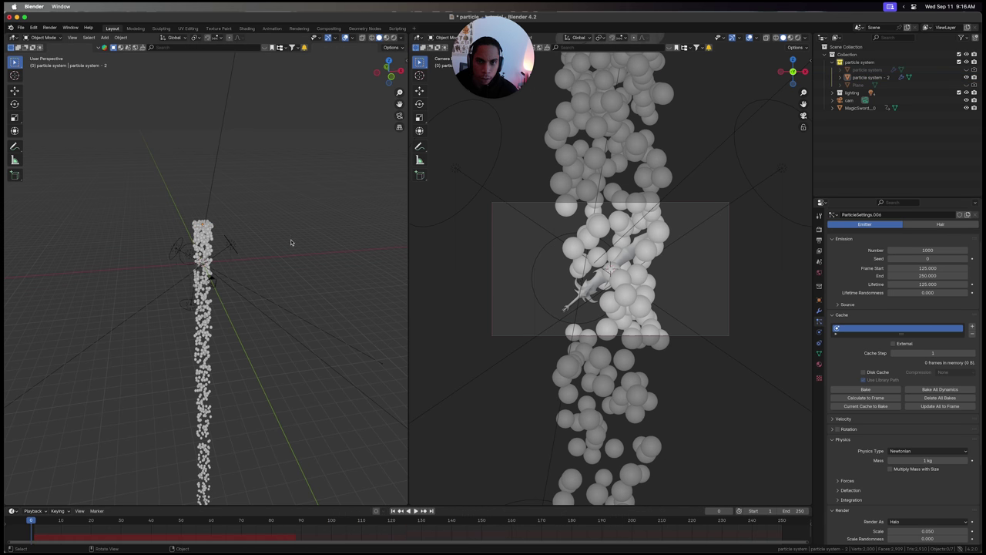
Step: Scale up the emitter plane and preview the wider emission
left_click(205, 229)
key("s")
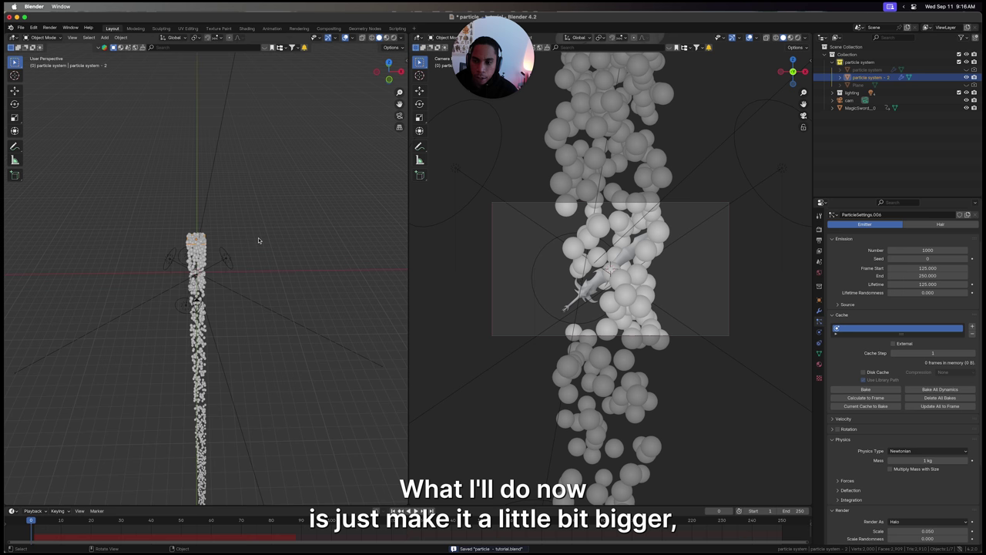
left_click(313, 245)
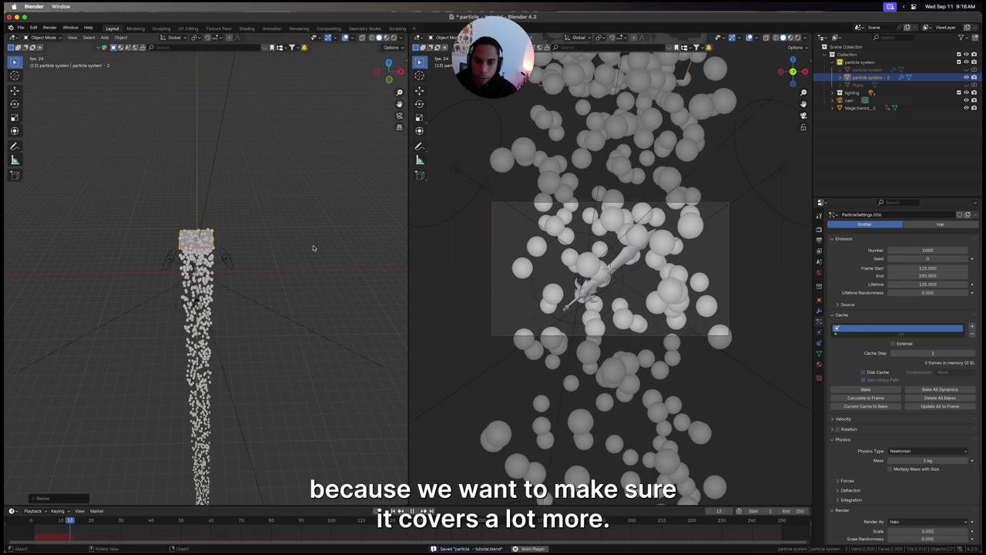
key("space")
left_click(326, 250)
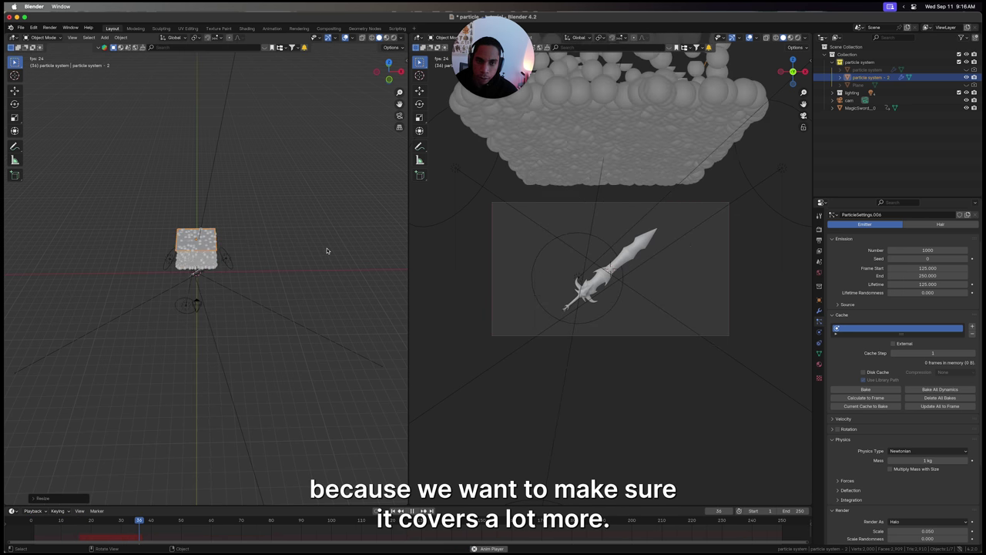
key("shift+Left")
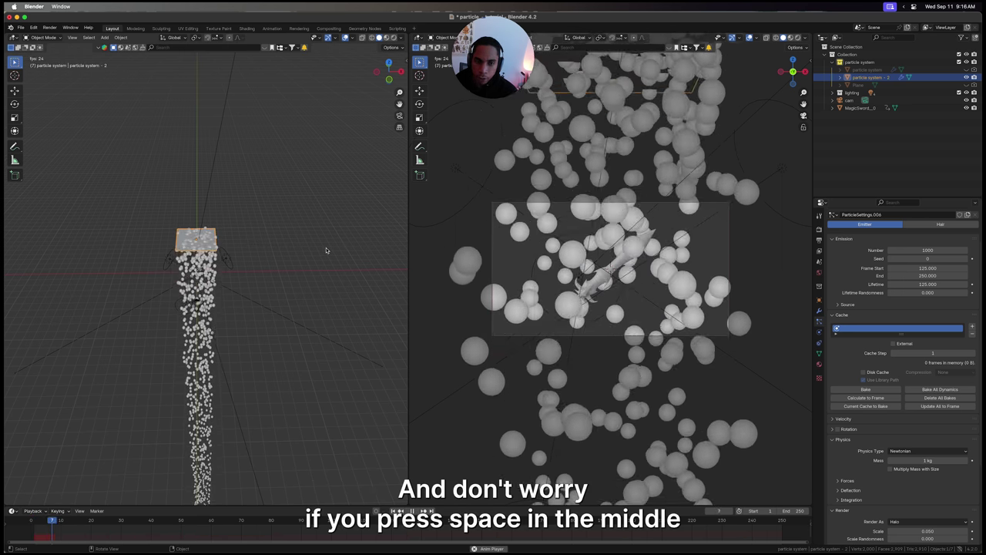
key("space")
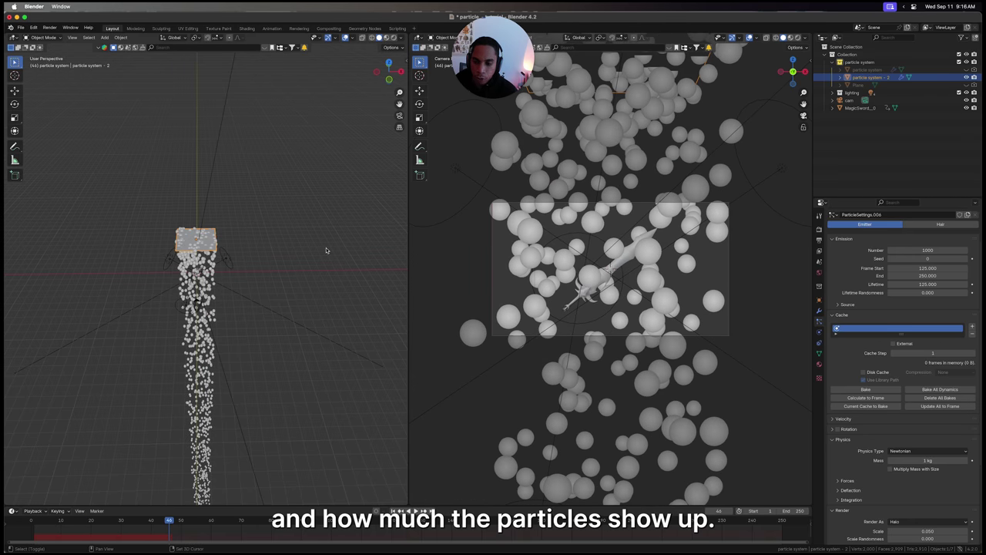
key("shift+Left")
Step: Raise the emitter plane higher along Z and clear the selection
key("g")
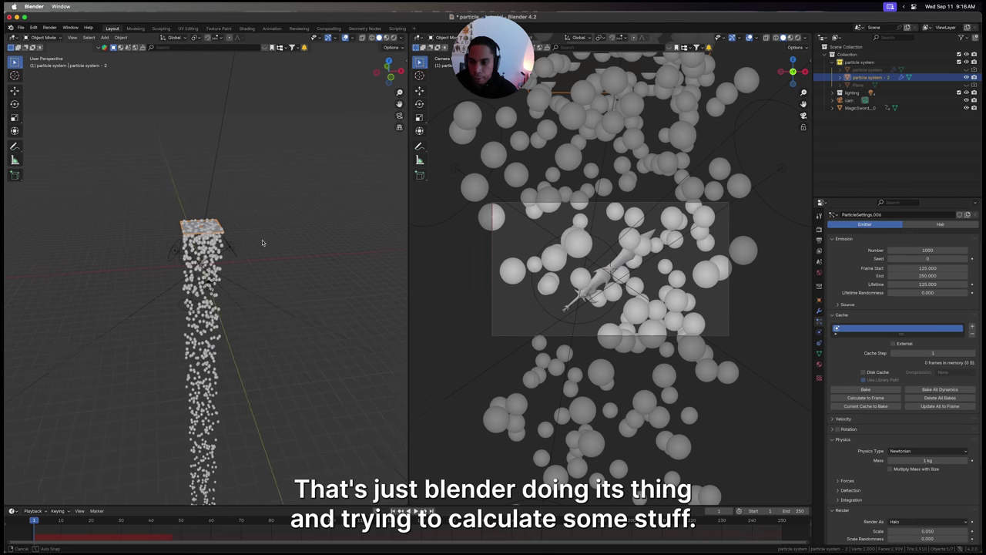
key("z")
left_click(284, 177)
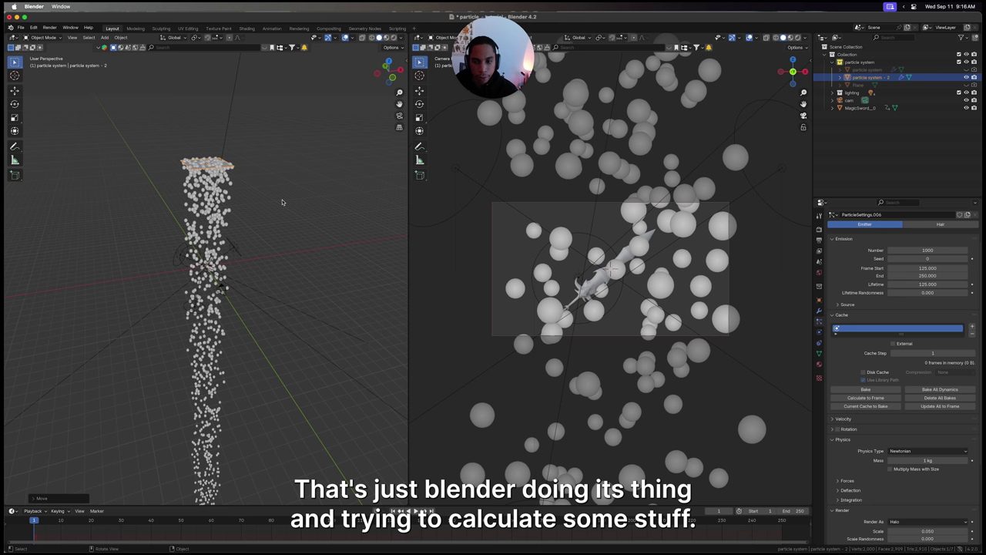
middle_click_drag(283, 233, 286, 240)
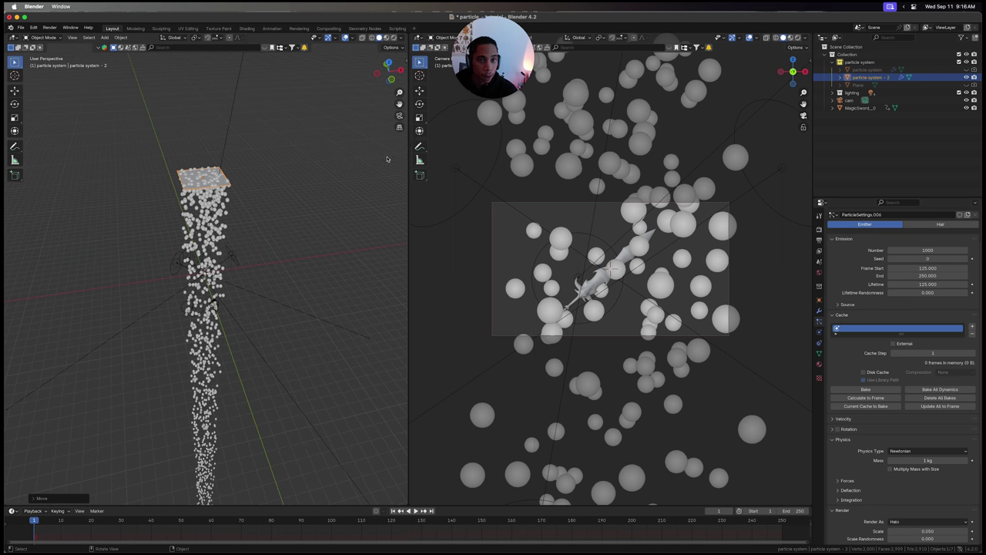
left_click(303, 174)
key("shift+a")
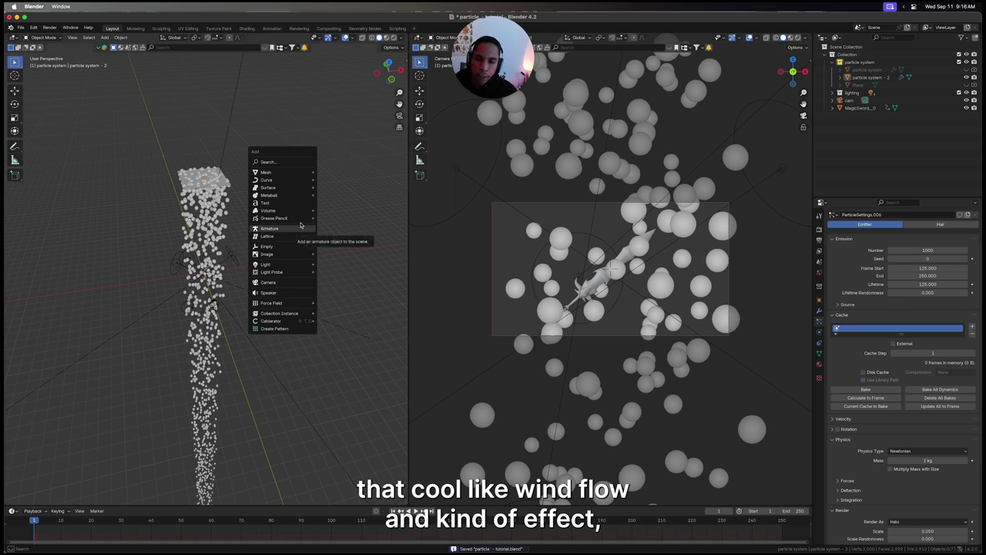
Step: Add a Wind force field, raise it to the top of the particle column, and rotate it about Y
mouse_move(287, 307)
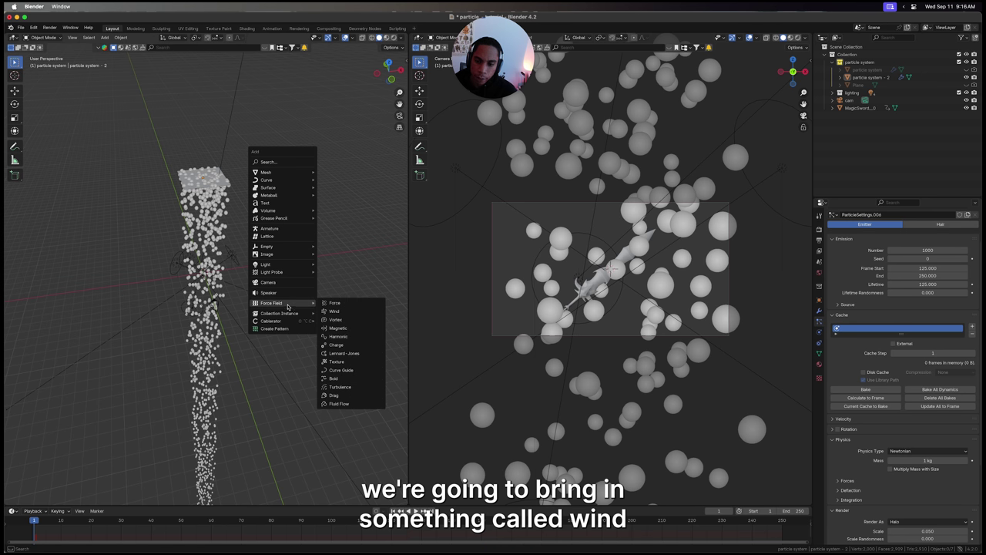
left_click(336, 311)
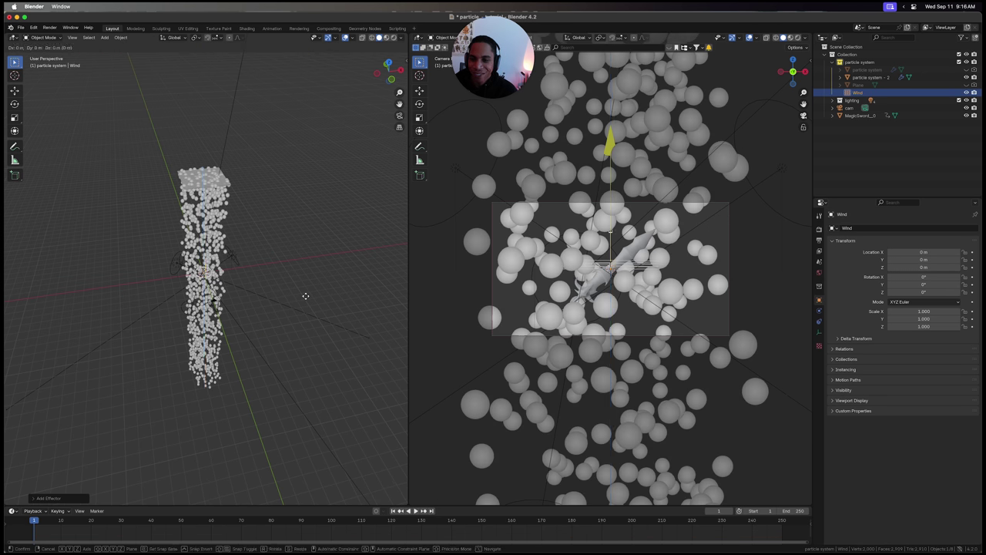
key("g")
key("z")
left_click(294, 176)
key("r")
key("y")
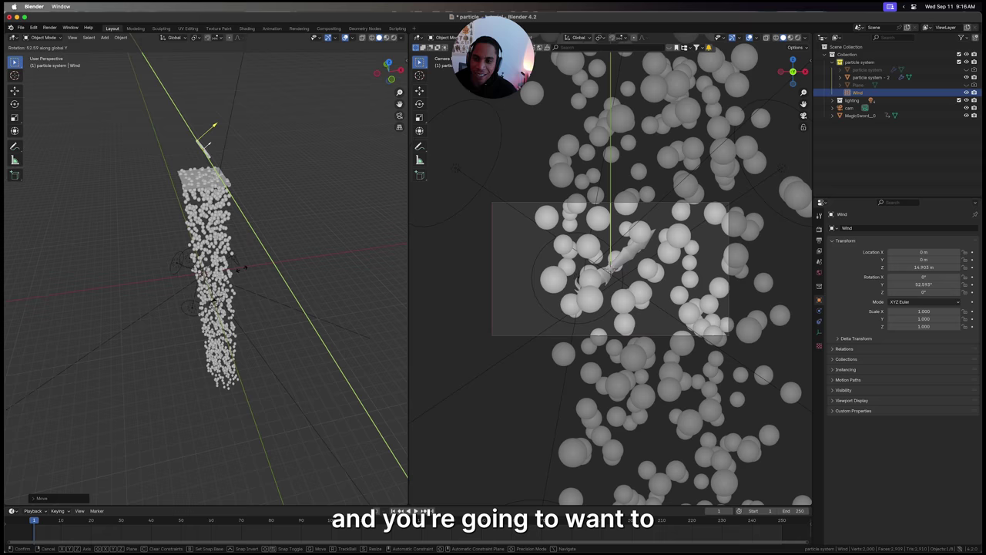
left_click(166, 143)
middle_click_drag(166, 143, 262, 171)
Step: Shift the emitter and wind together along X and tilt them about Y to about 218°
left_click(219, 181)
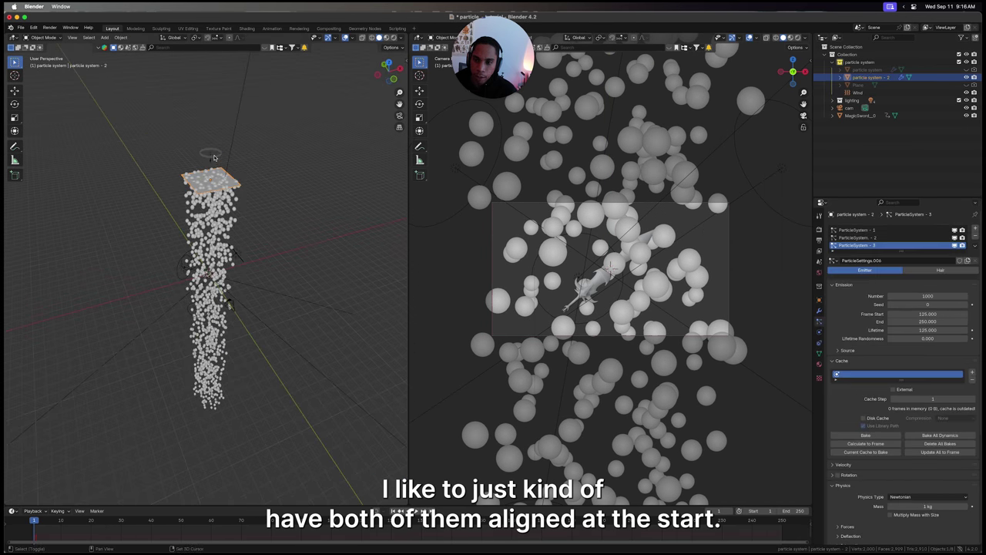
left_click(214, 158, "shift")
key("g")
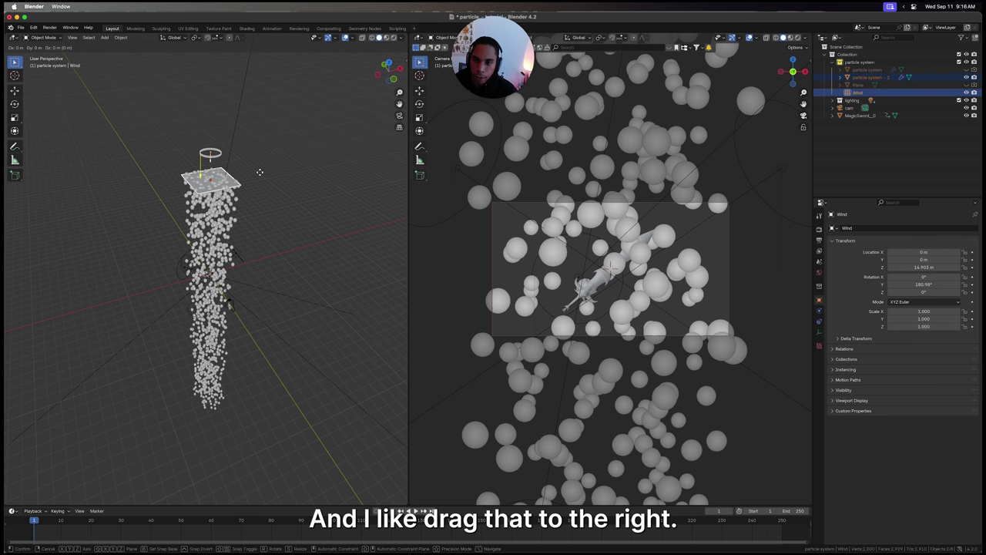
key("x")
left_click(305, 155)
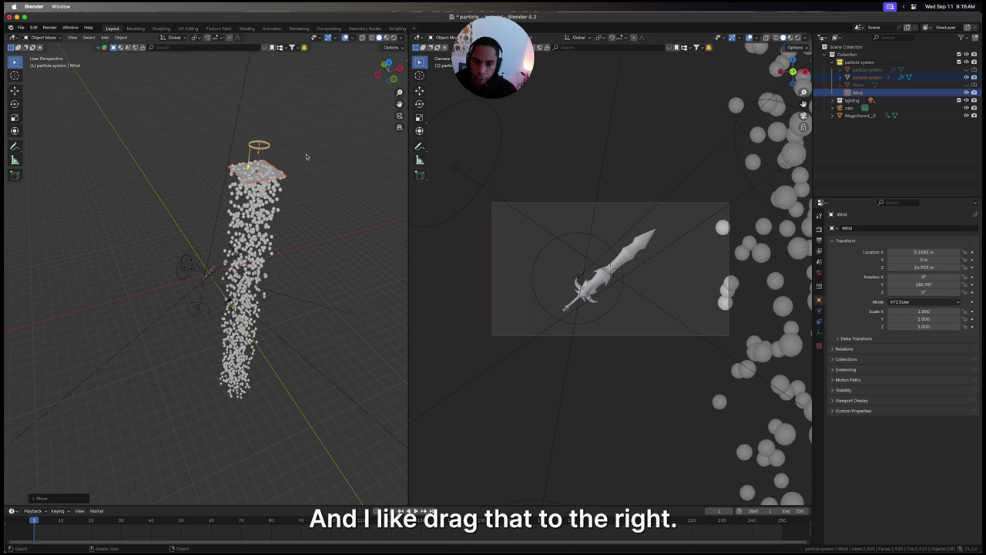
key("r")
key("y")
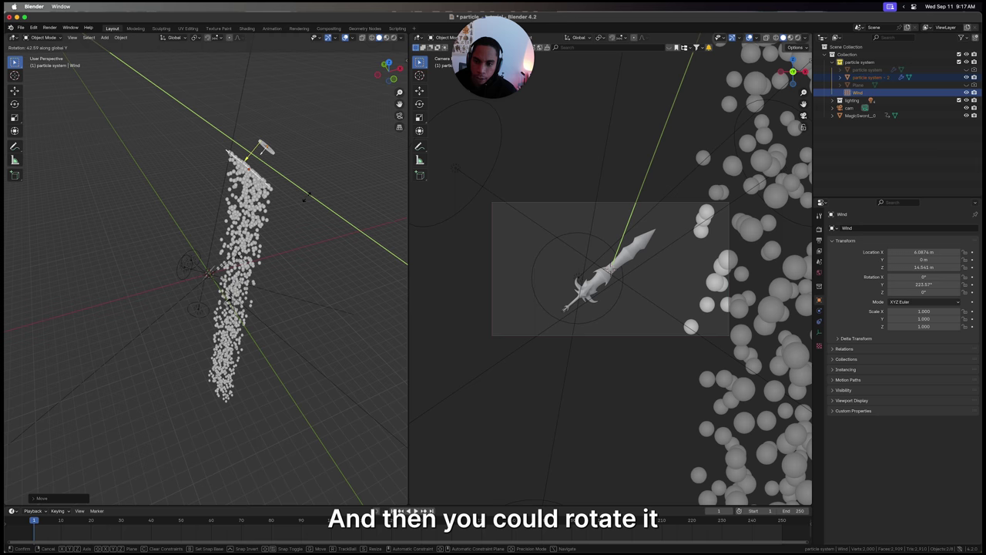
left_click(310, 187)
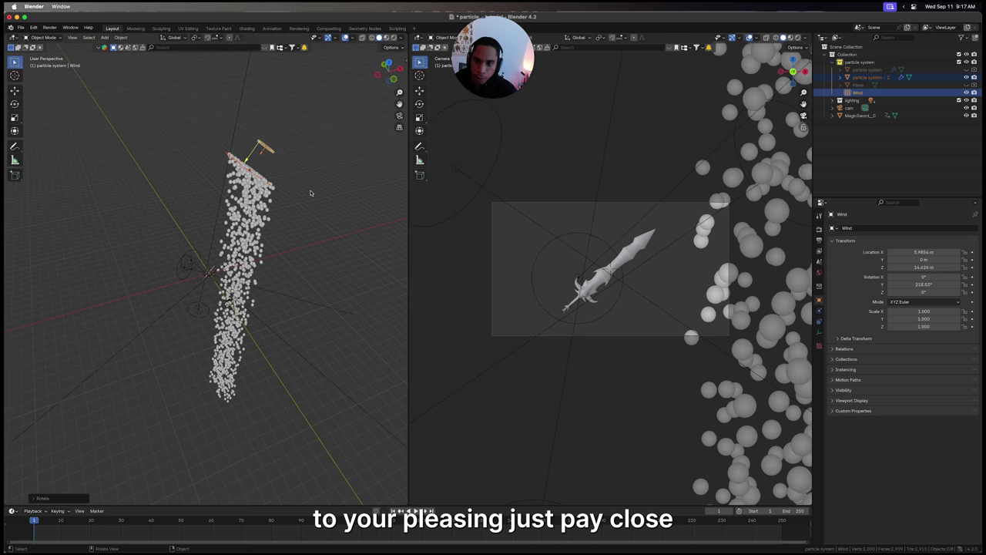
Step: Nudge the wind field along X, then select it and show its physics settings
middle_click_drag(310, 192, 246, 170)
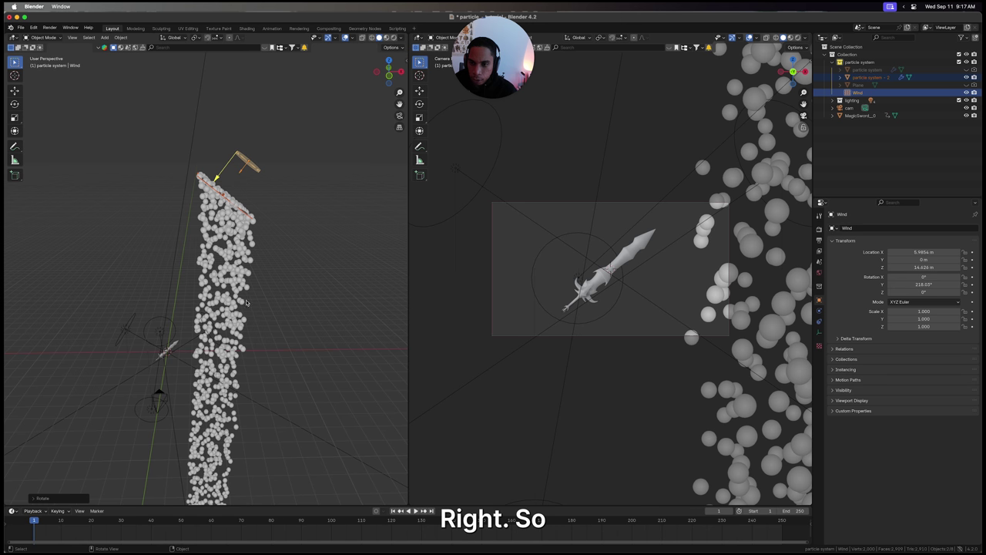
middle_click_drag(181, 303, 244, 279)
key("g")
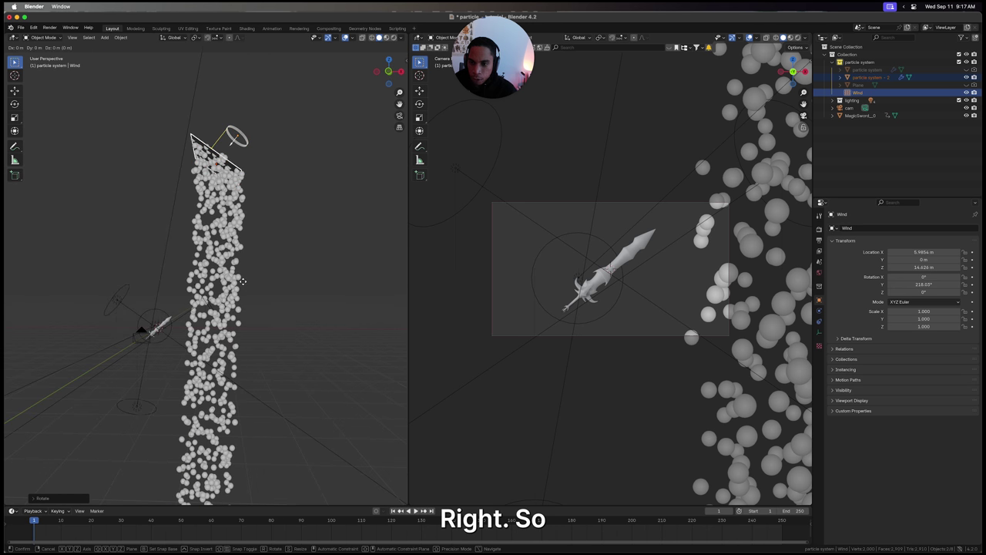
key("x")
key("x")
key("x")
left_click(272, 284)
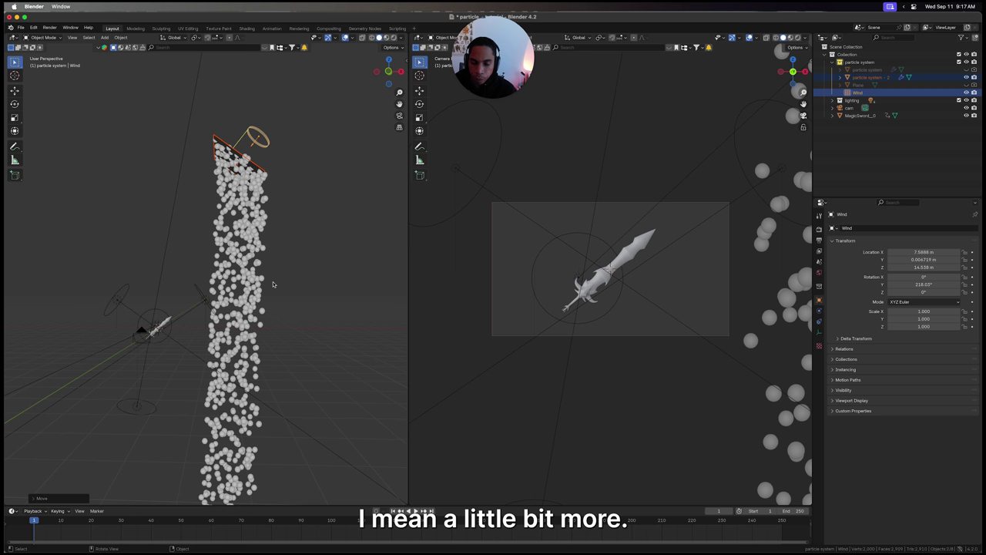
left_click(315, 246)
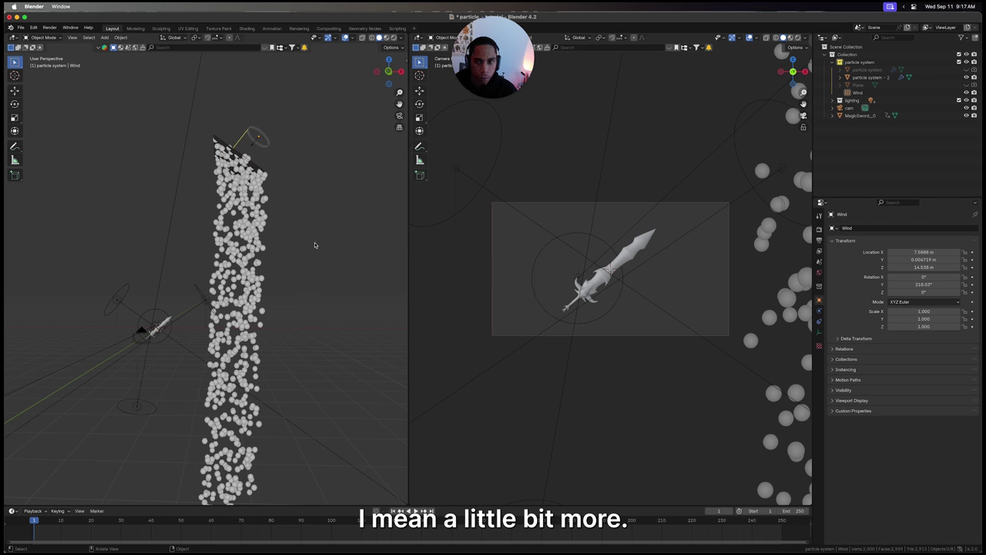
left_click(265, 139)
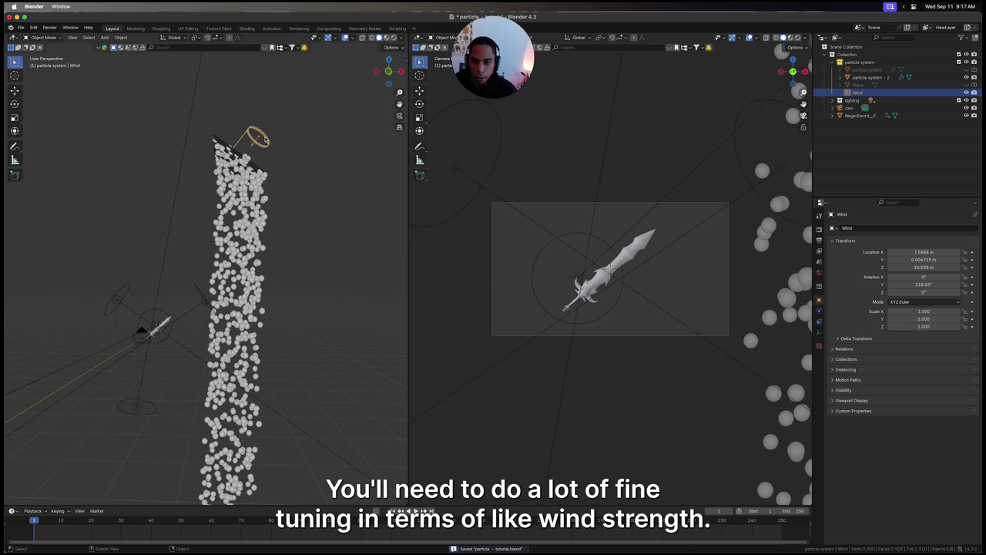
left_click(820, 311)
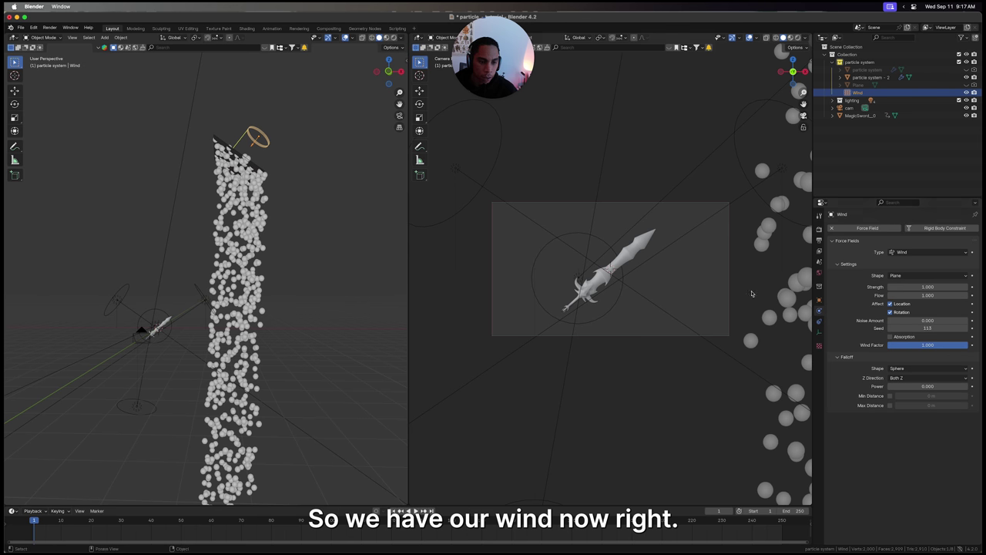
Step: Set the wind Strength to 20 and preview the particle animation
left_click(353, 323)
key("space")
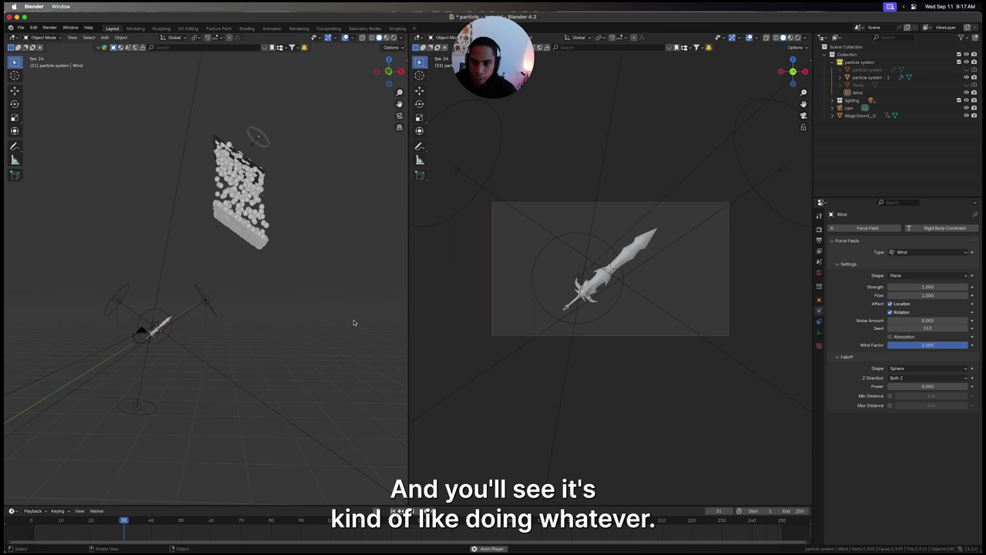
key("Escape")
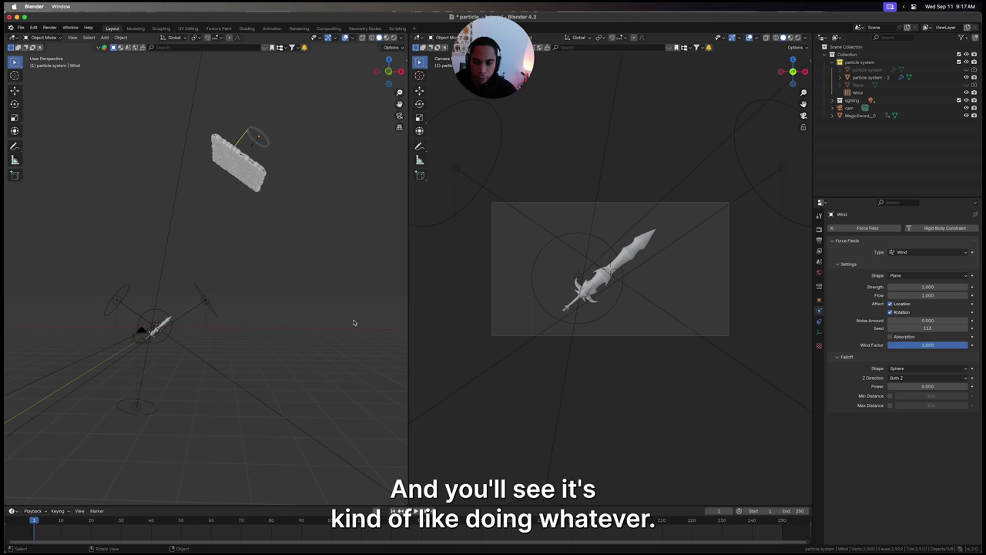
left_click(922, 286)
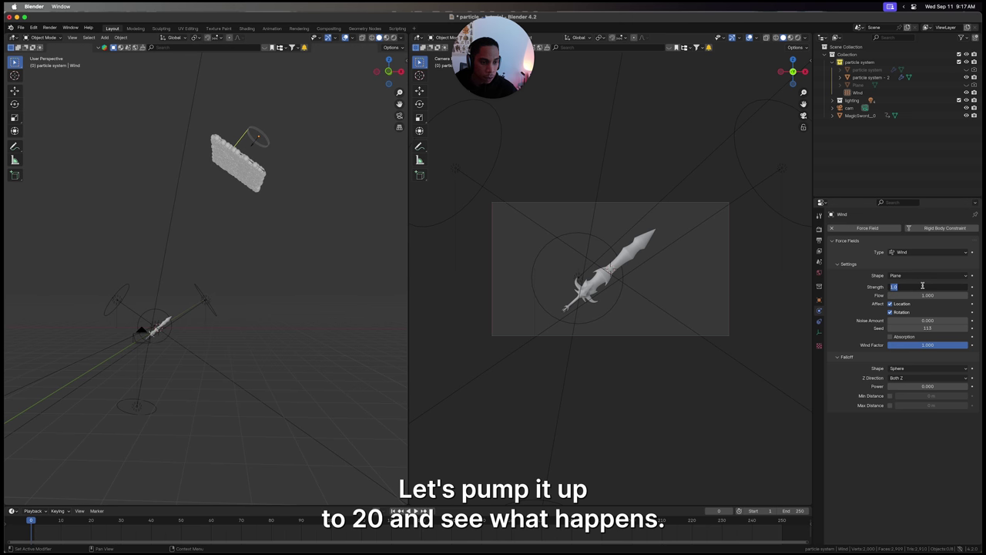
type("20")
key("Return")
key("space")
key("Escape")
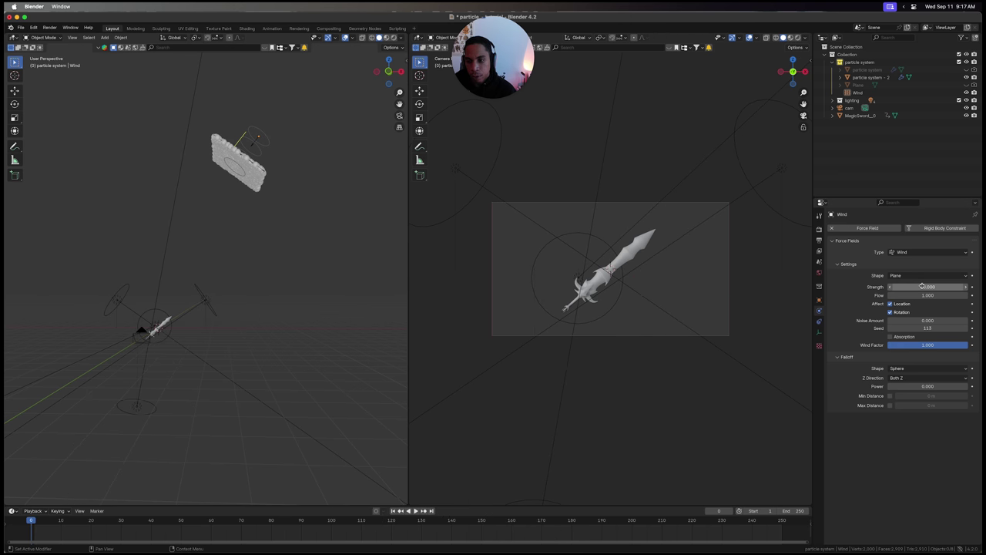
key("space")
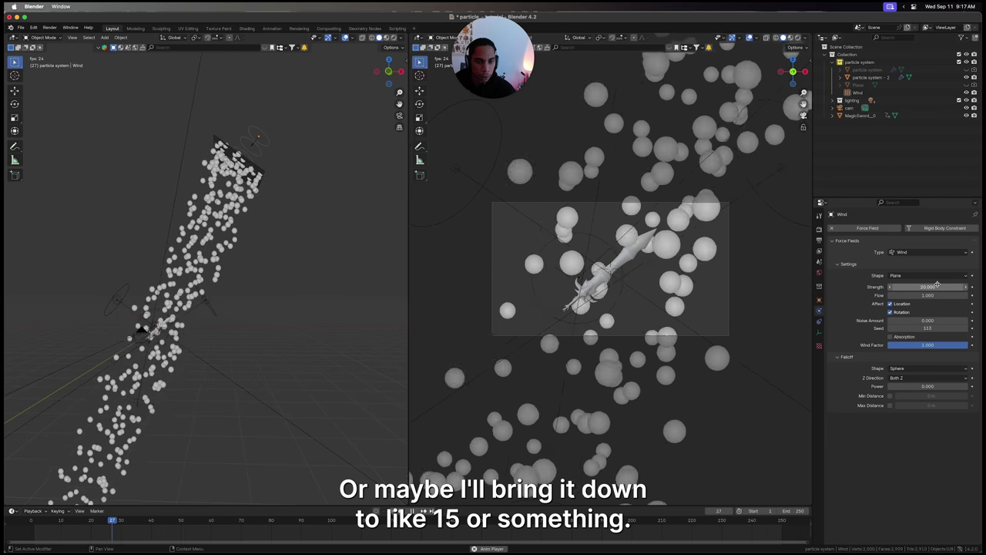
key("space")
key("Left")
key("Left")
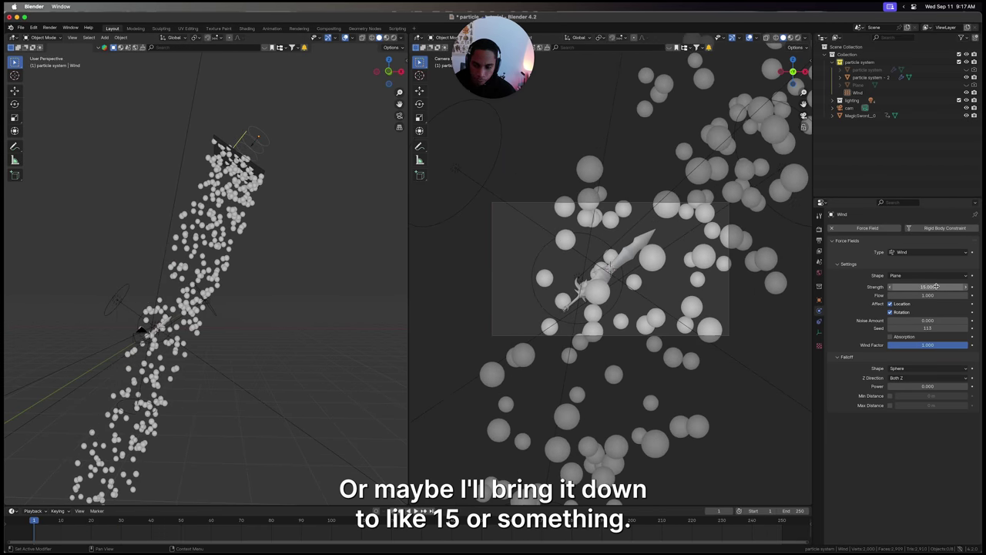
key("shift+Left")
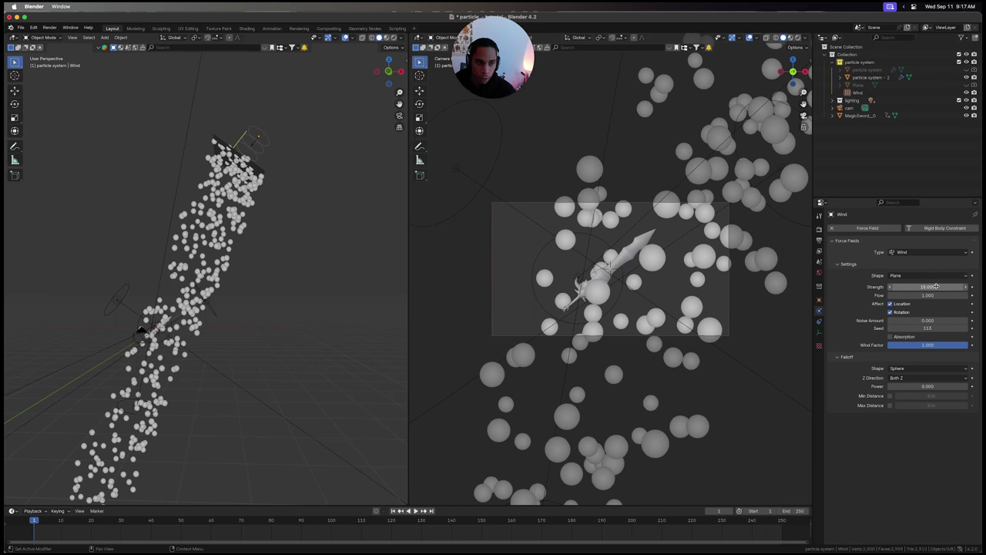
Step: Try a wind Strength of 10 and preview the result
left_click(936, 287)
type("10")
key("Return")
key("space")
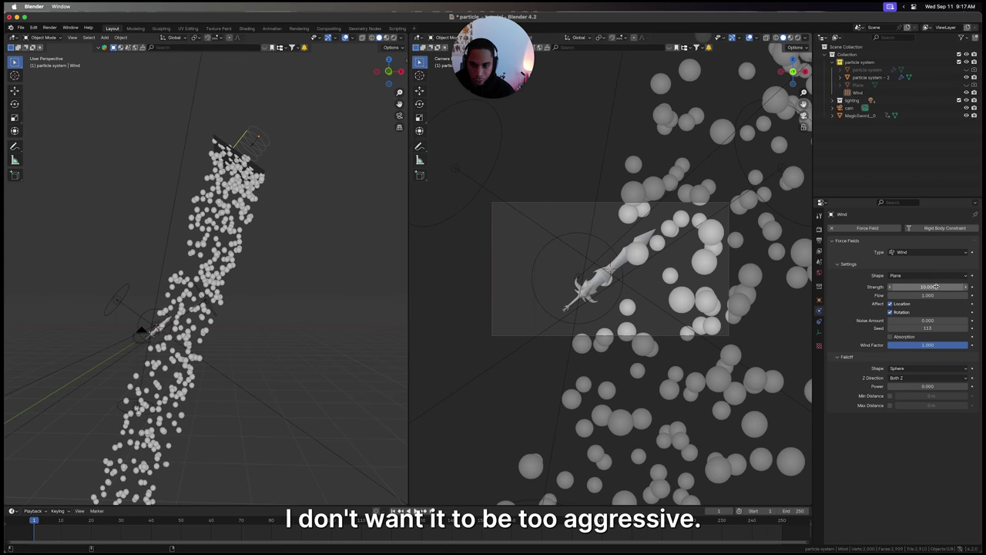
key("space")
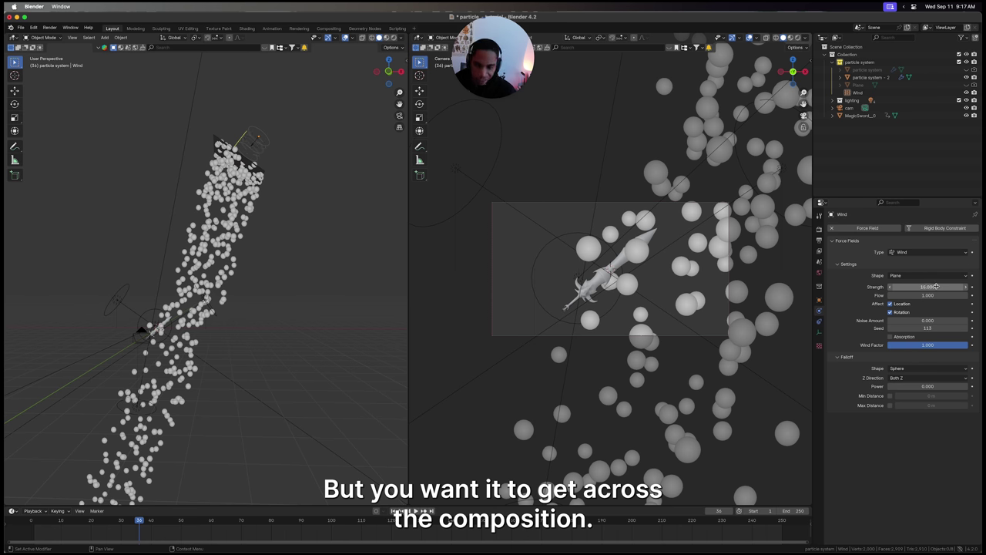
key("shift+Left")
key("space")
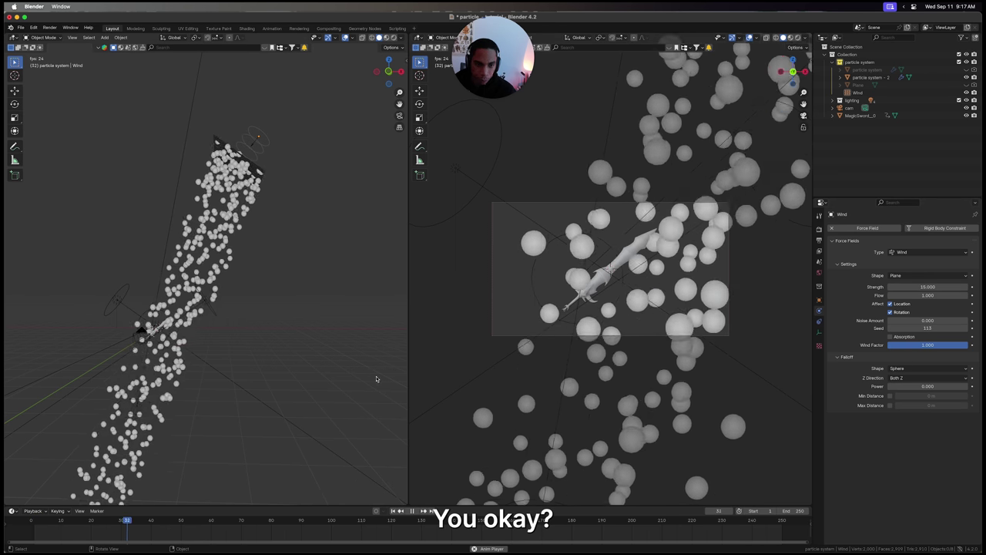
key("space")
Step: Restore the wind Strength to 20, save the file, and replay the animation
left_click(926, 287)
type("2")
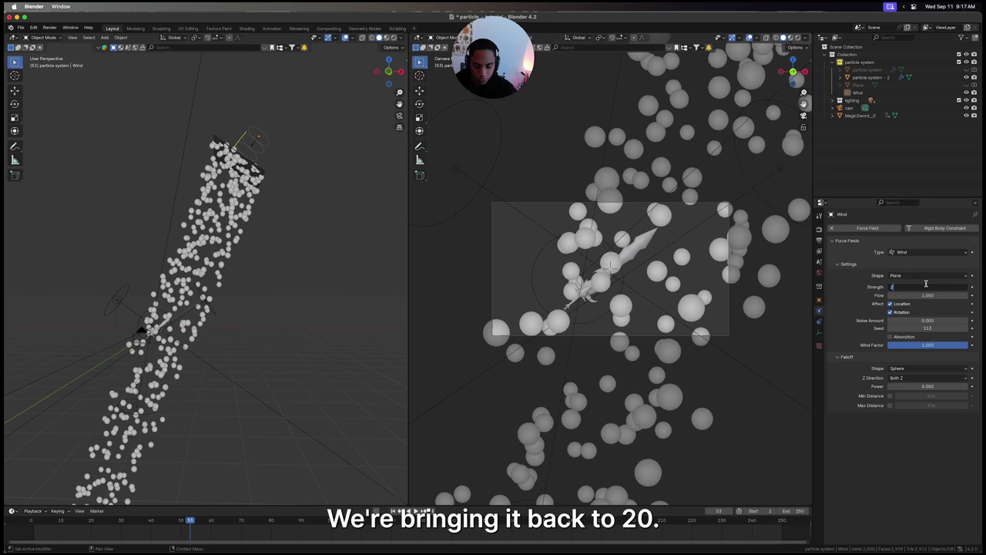
type("0")
key("Return")
key("shift+Left")
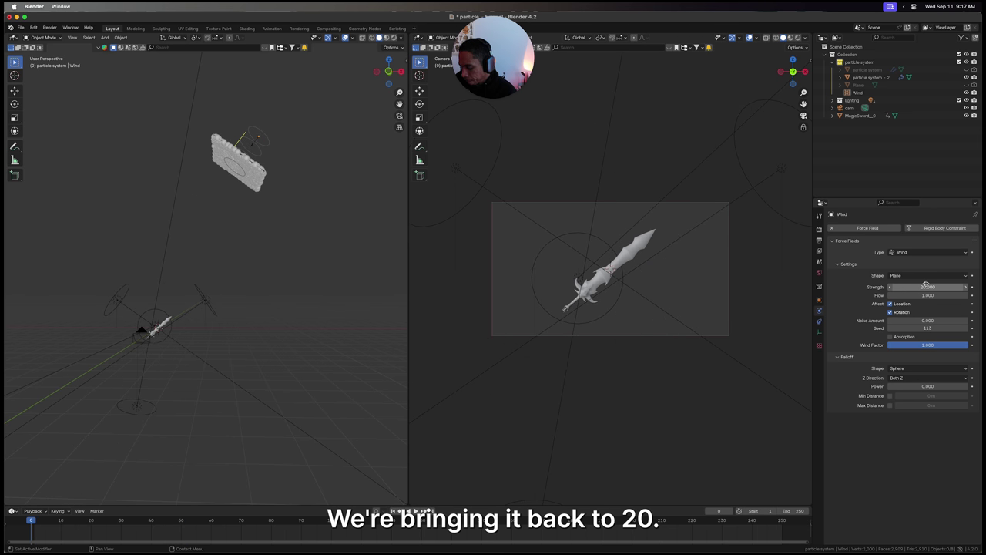
key("super+s")
key("space")
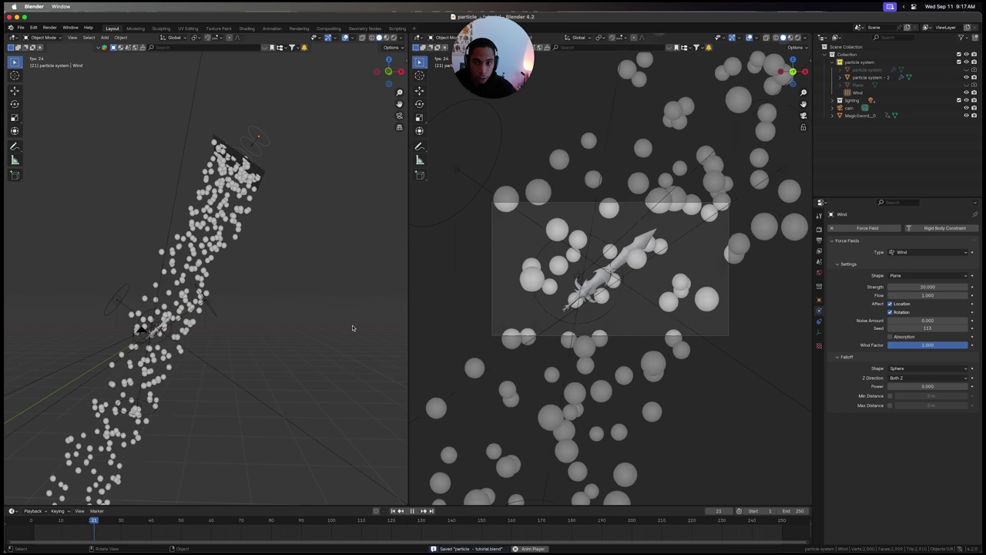
key("space")
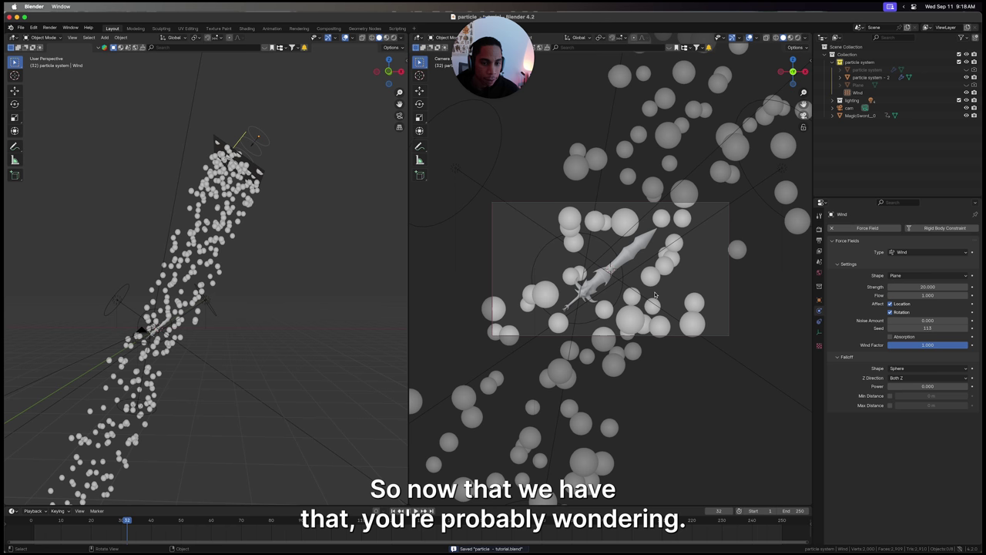
Step: Add a plane to the particle system collection, raise it about 20.8 m, and enter Edit Mode
middle_click_drag(291, 205, 348, 239)
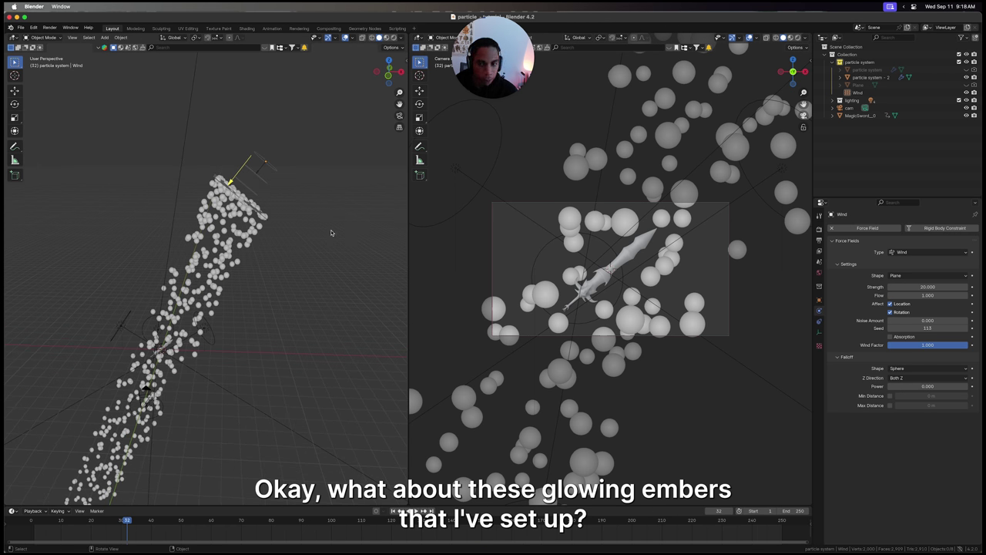
left_click(859, 61)
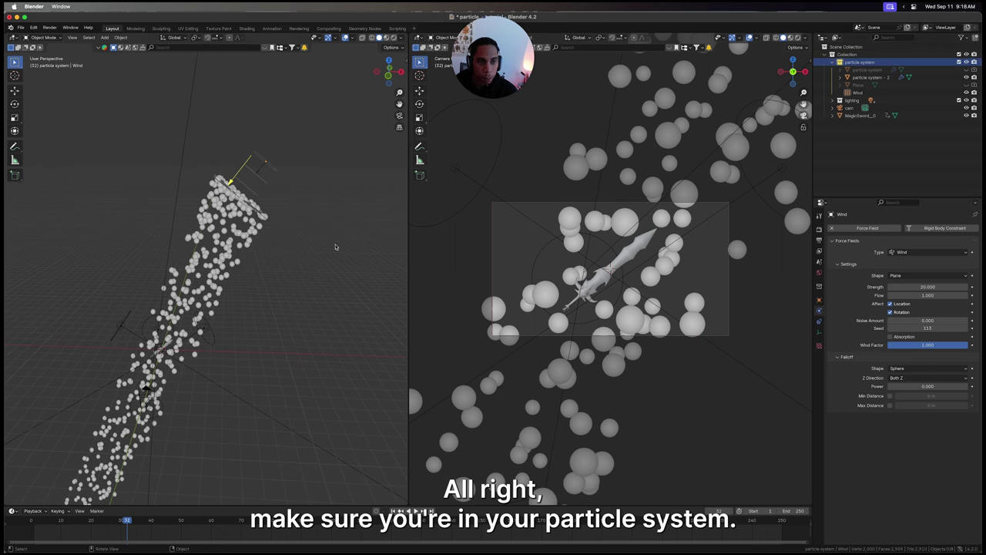
key("shift+a")
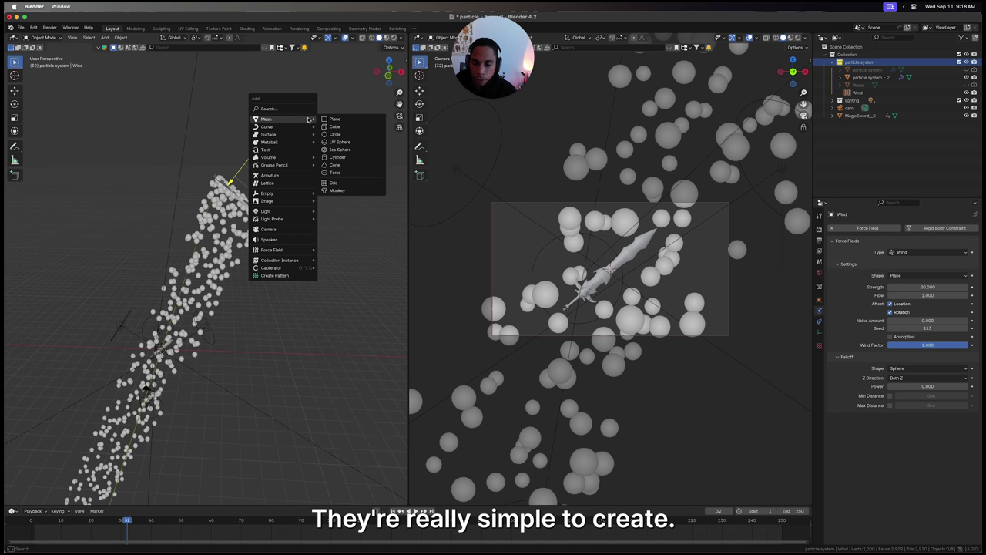
left_click(334, 121)
key("g")
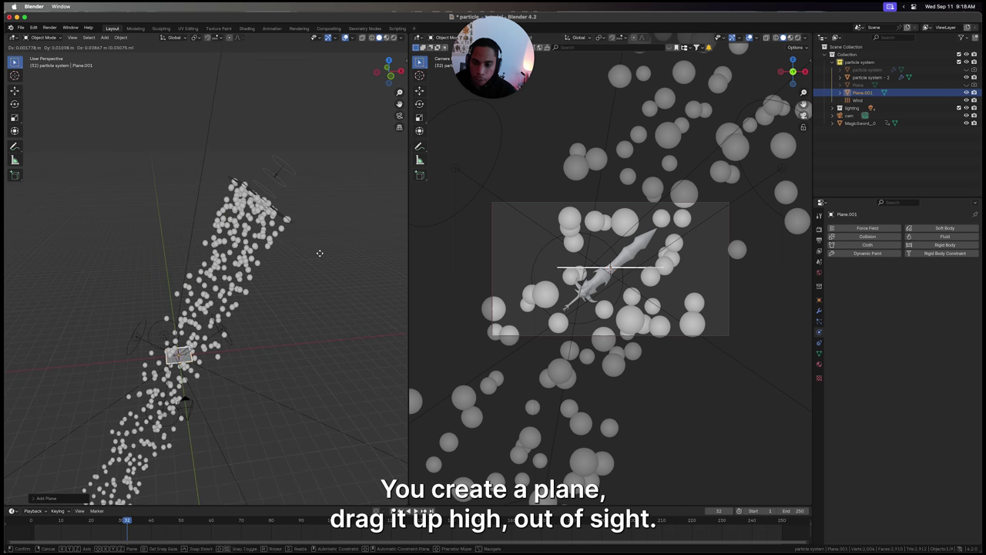
key("z")
left_click(293, 398)
scroll(297, 416, "up", 5)
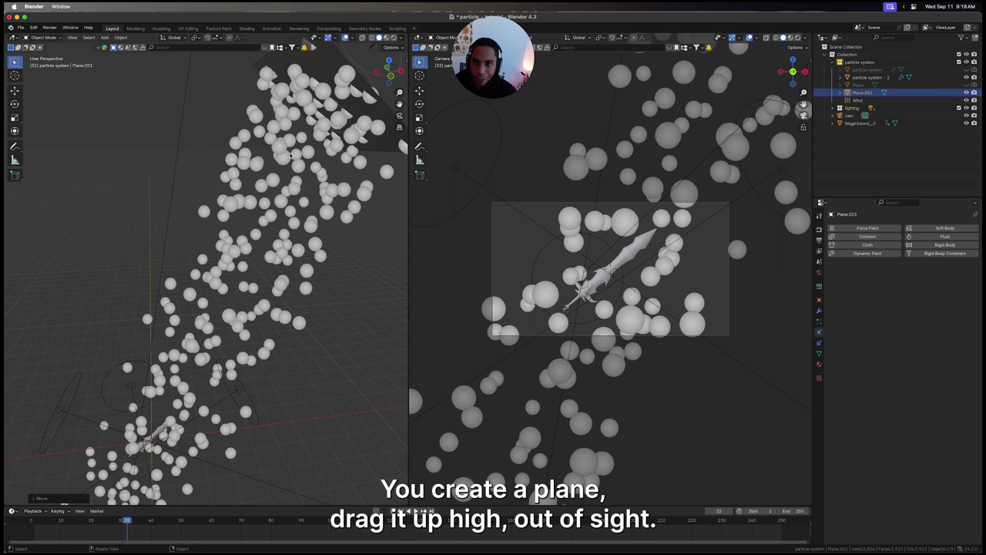
scroll(313, 455, "up", 5, "shift")
scroll(294, 393, "down", 5)
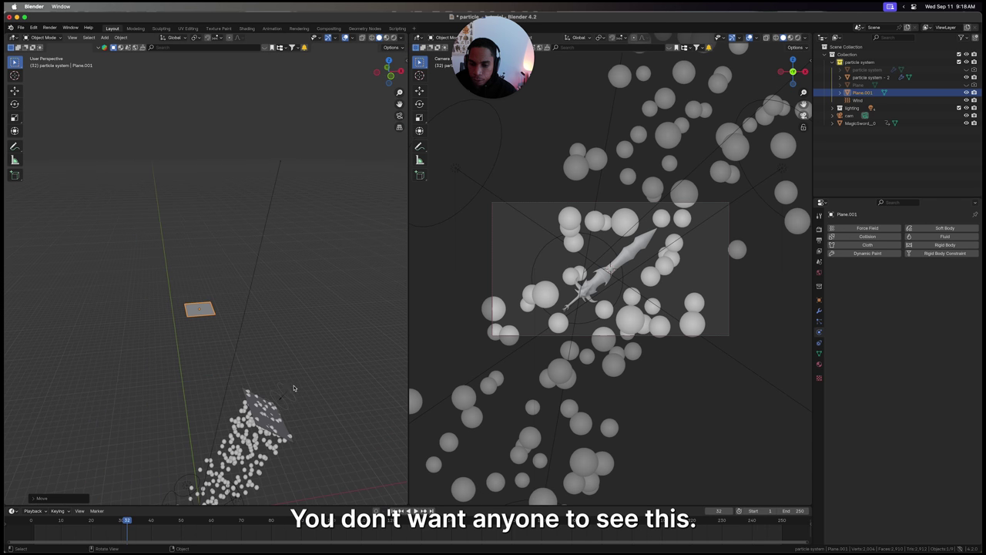
scroll(291, 389, "up", 3)
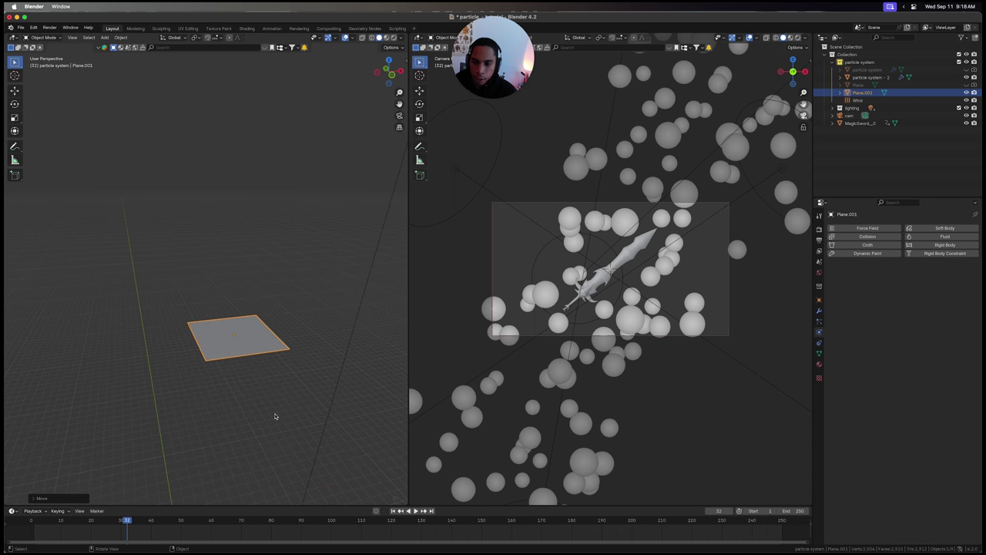
key("Tab")
Step: Subdivide the plane into four faces and raise a corner vertex with proportional falloff
scroll(235, 347, "up", 2)
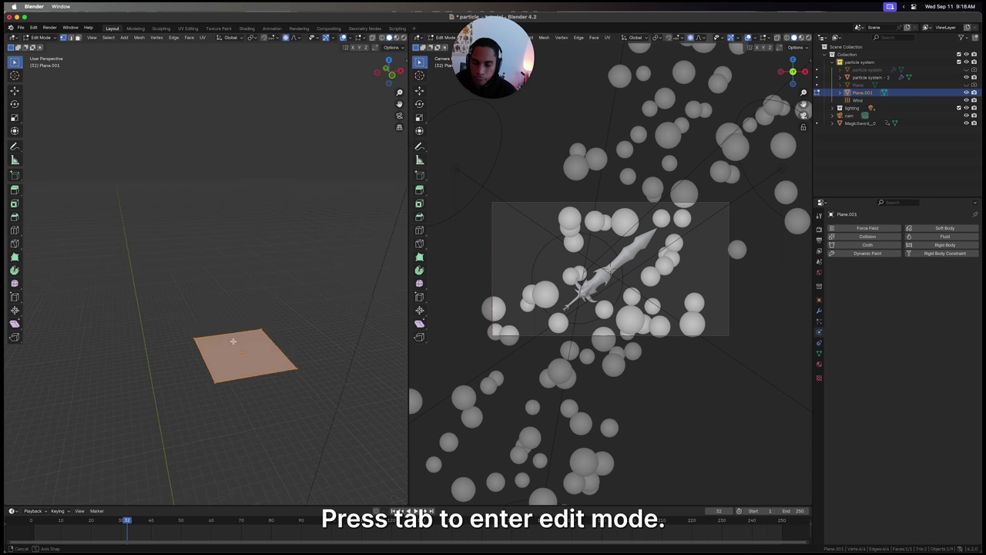
right_click(252, 374)
left_click(252, 373)
left_click(301, 398)
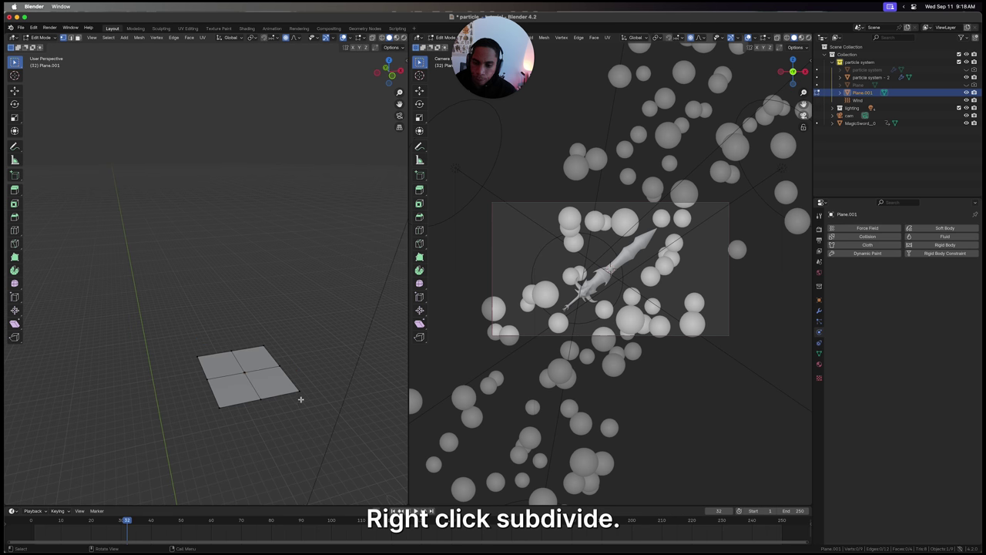
key("g")
key("z")
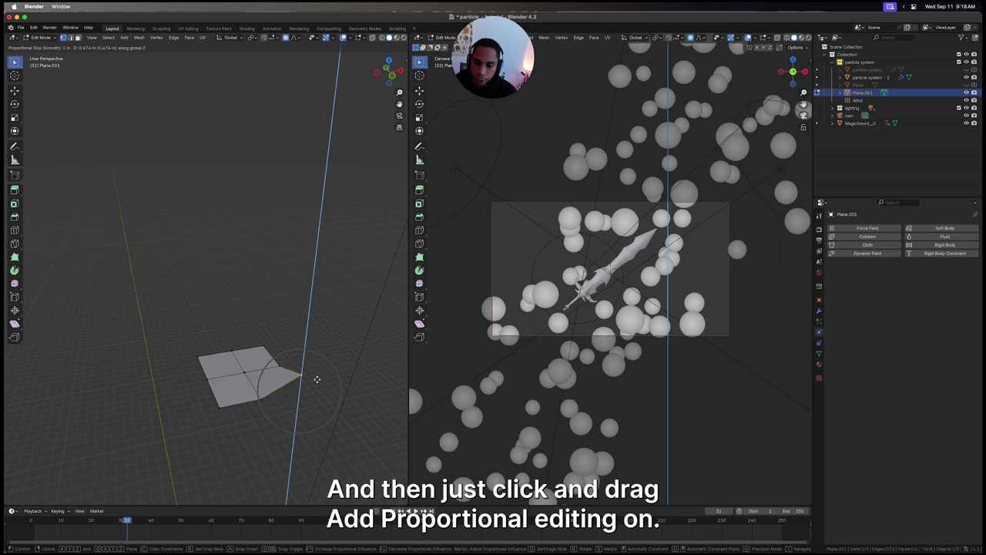
left_click(312, 371)
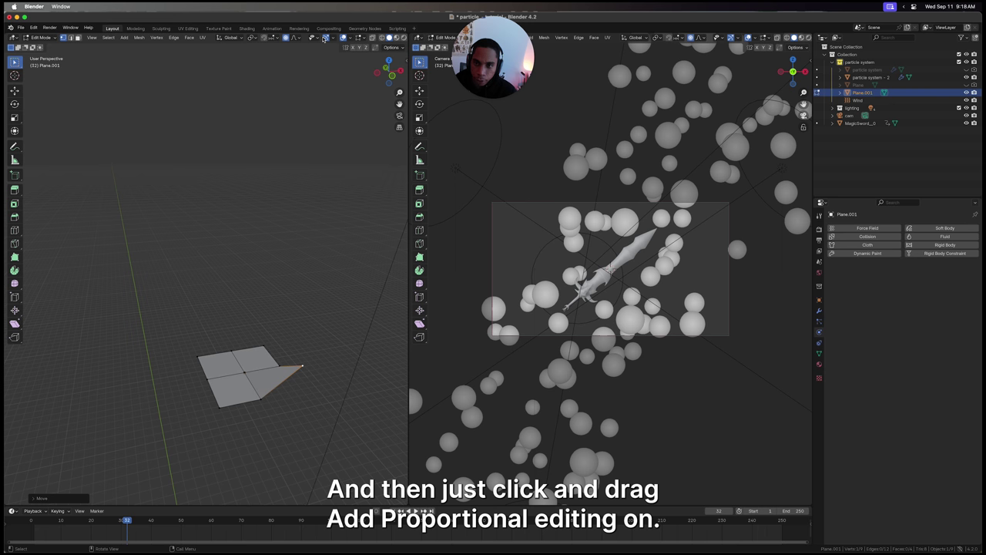
Step: Lower the bottom vertex and shift the left vertex vertically to form an irregular shard
middle_click_drag(292, 393, 297, 366)
left_click(302, 380)
key("g")
key("z")
left_click(302, 397)
left_click(284, 335)
key("g")
key("z")
left_click(287, 332)
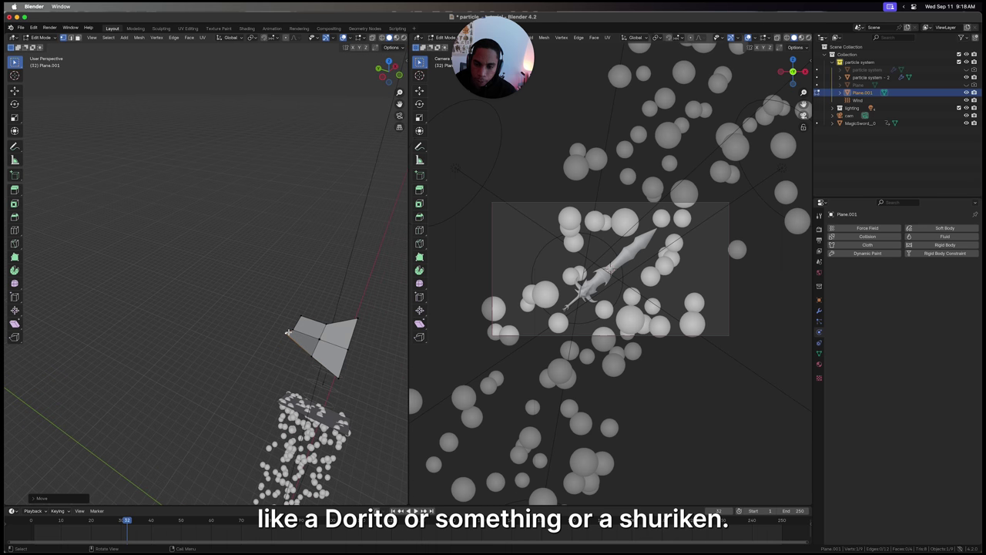
key("g")
key("z")
key("Escape")
Step: Return to Object Mode, apply Shade Auto Smooth to the shard, and save
middle_click_drag(320, 292, 251, 287)
key("Tab")
right_click(250, 286)
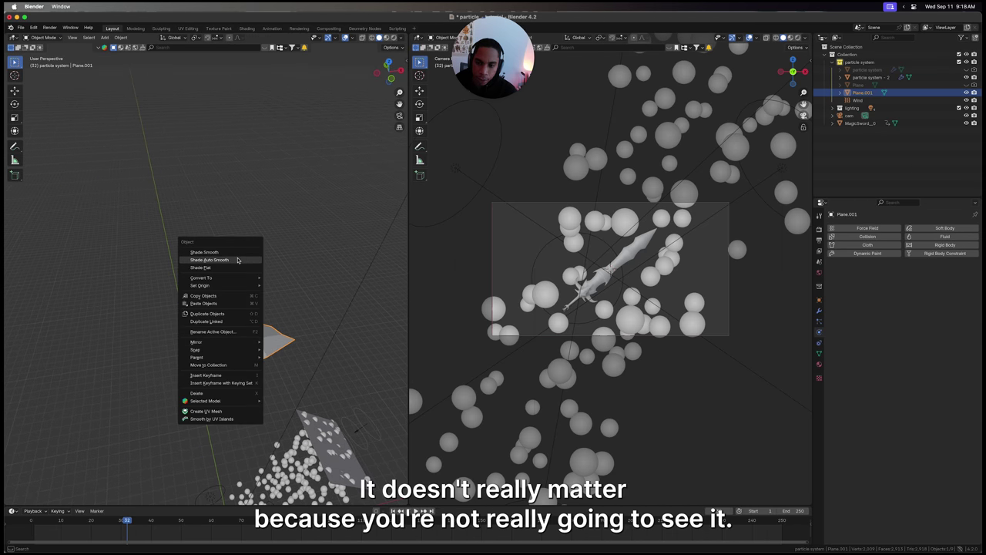
left_click(209, 259)
key("ctrl+s")
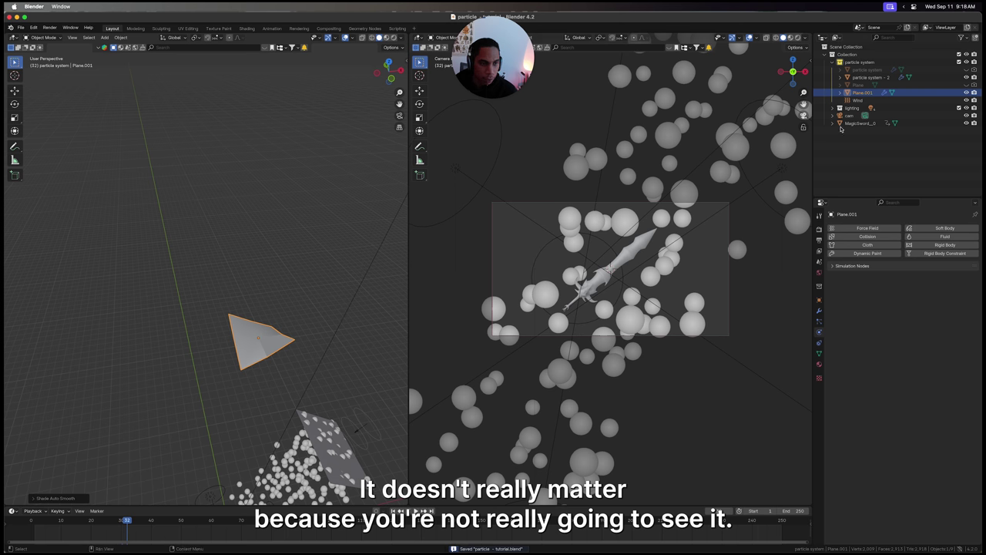
Step: Rename Plane.001 to 'particle' and orbit to see the emitter plane above the stream
double_click(863, 92)
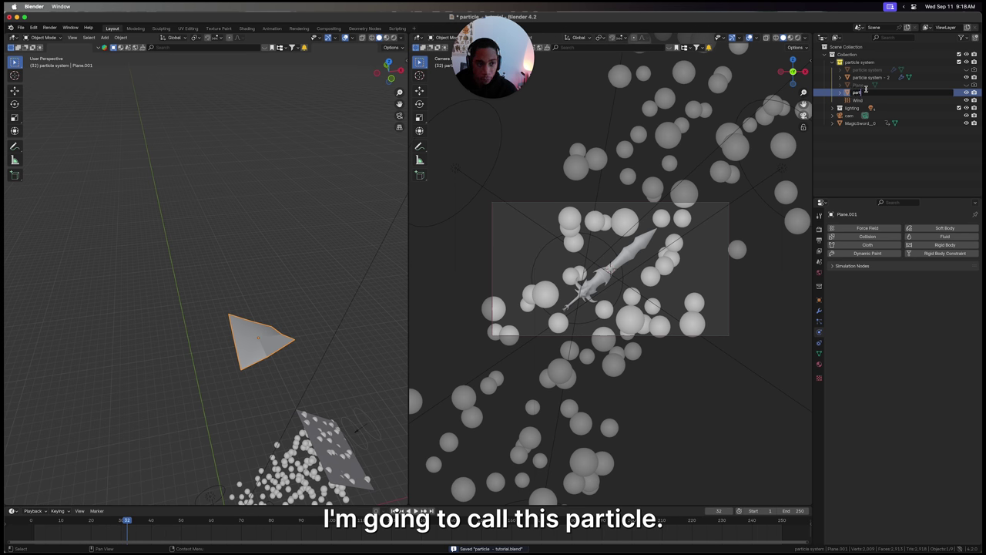
type("particle")
key("Return")
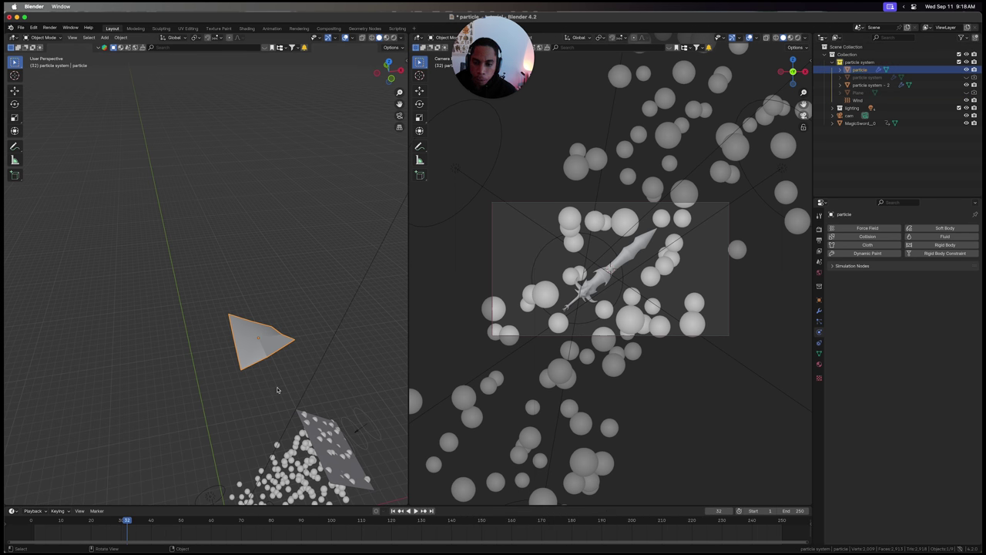
middle_click_drag(277, 390, 325, 243)
scroll(506, 262, "up", 2)
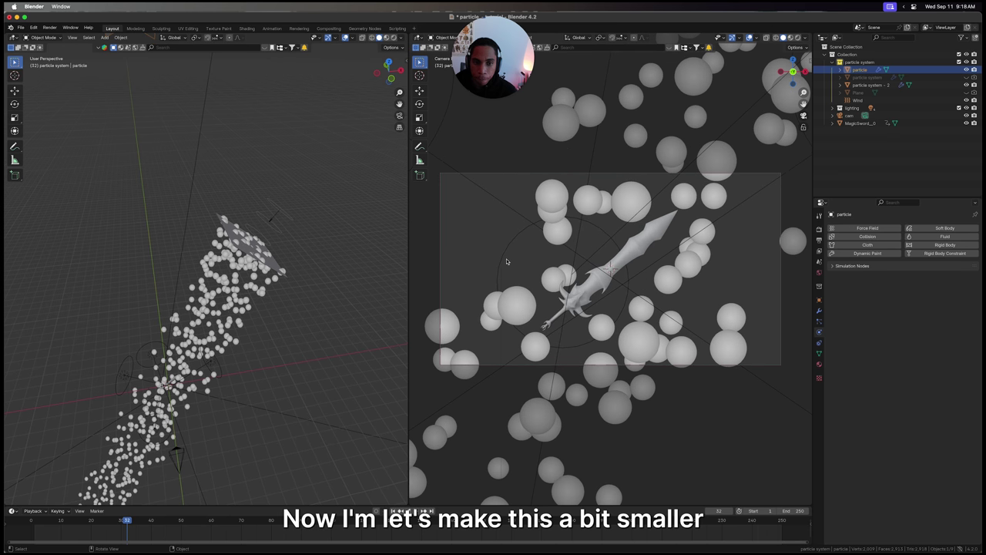
middle_click_drag(302, 284, 336, 272)
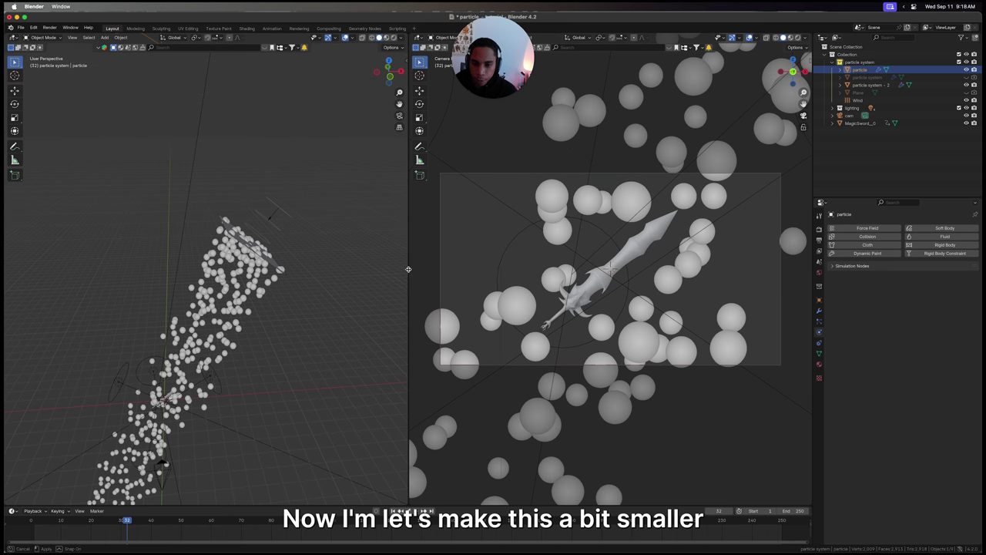
left_click_drag(407, 273, 514, 281)
scroll(599, 300, "down", 2)
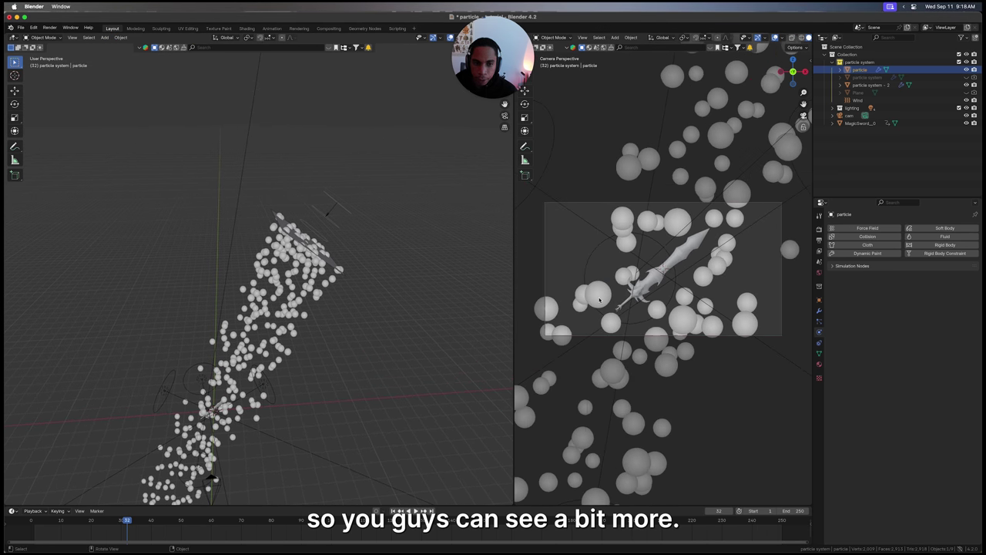
middle_click_drag(407, 270, 374, 269)
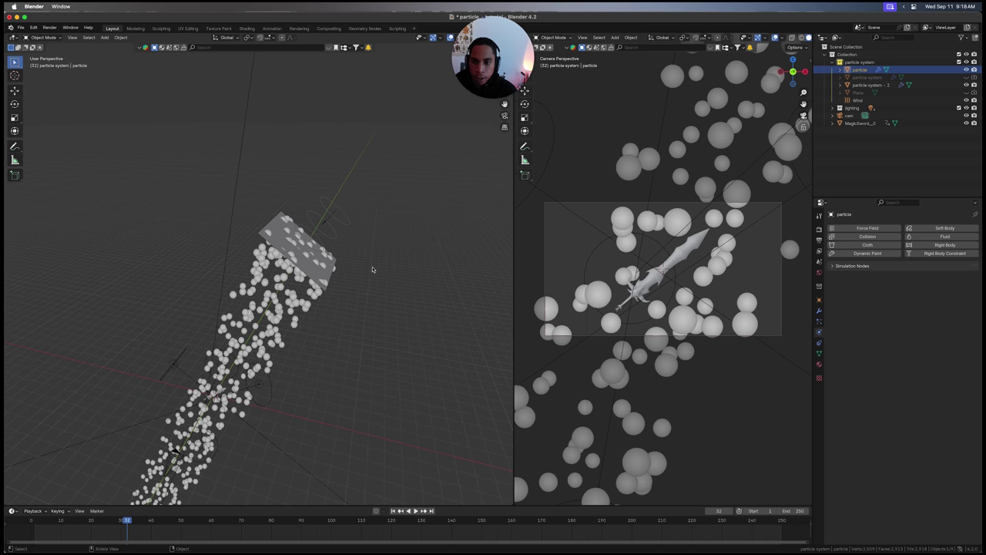
Step: Select the emitter plane and bring up ParticleSystem - 1's render settings
left_click(310, 263)
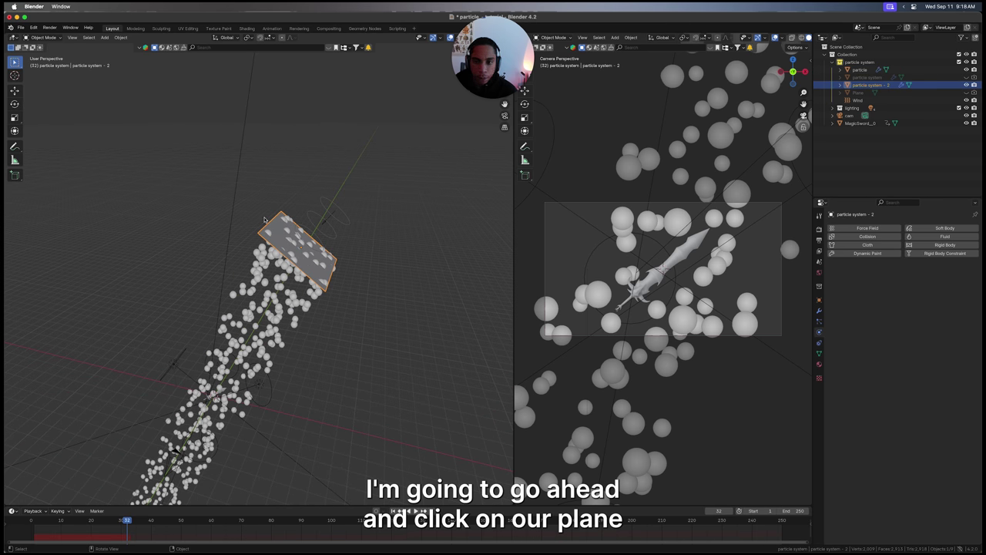
left_click(820, 322)
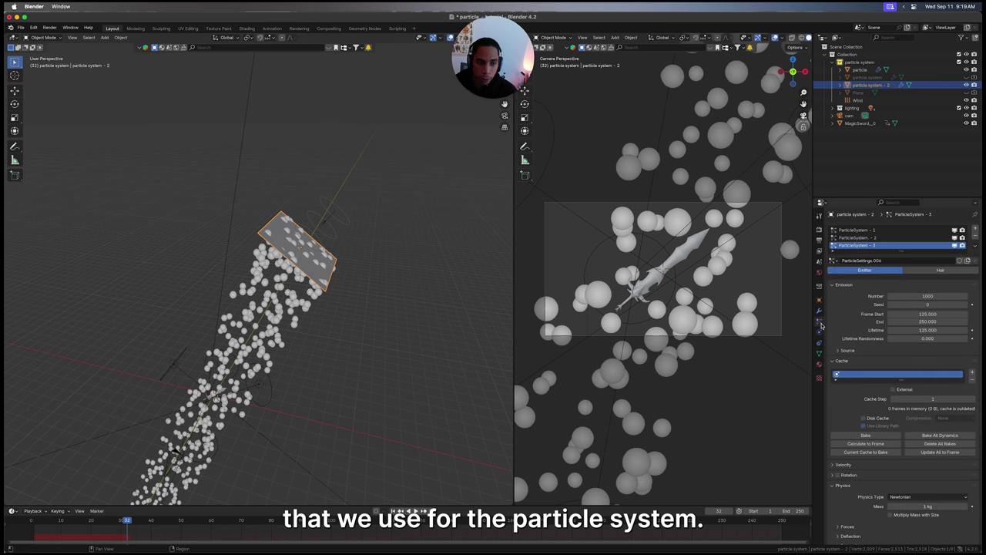
left_click(867, 238)
left_click(869, 245)
left_click(868, 230)
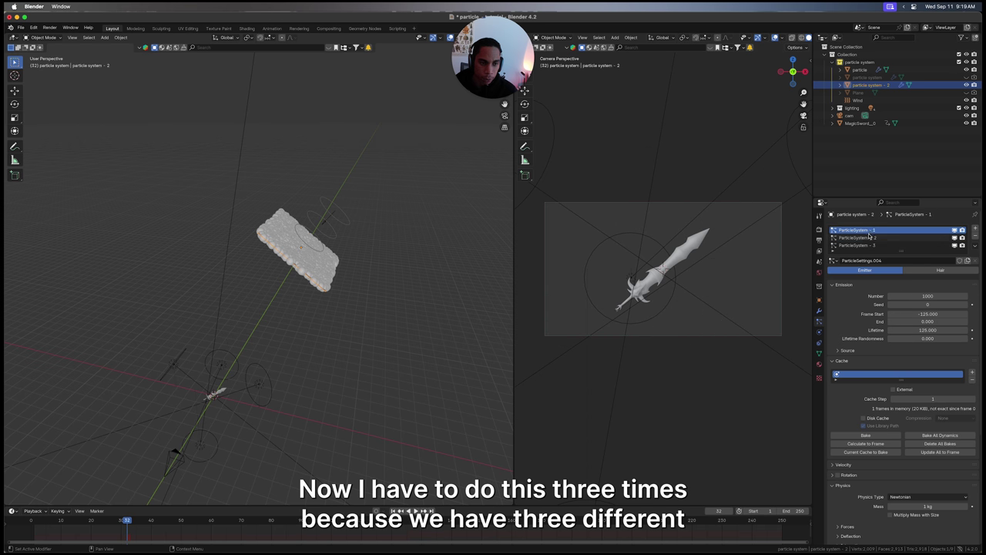
scroll(868, 421, "down", 5)
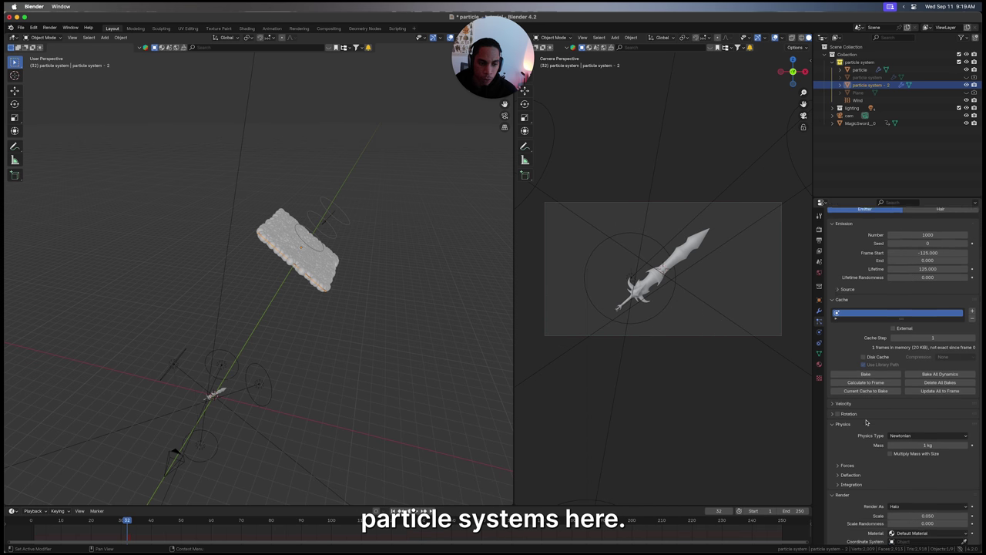
left_click(836, 395)
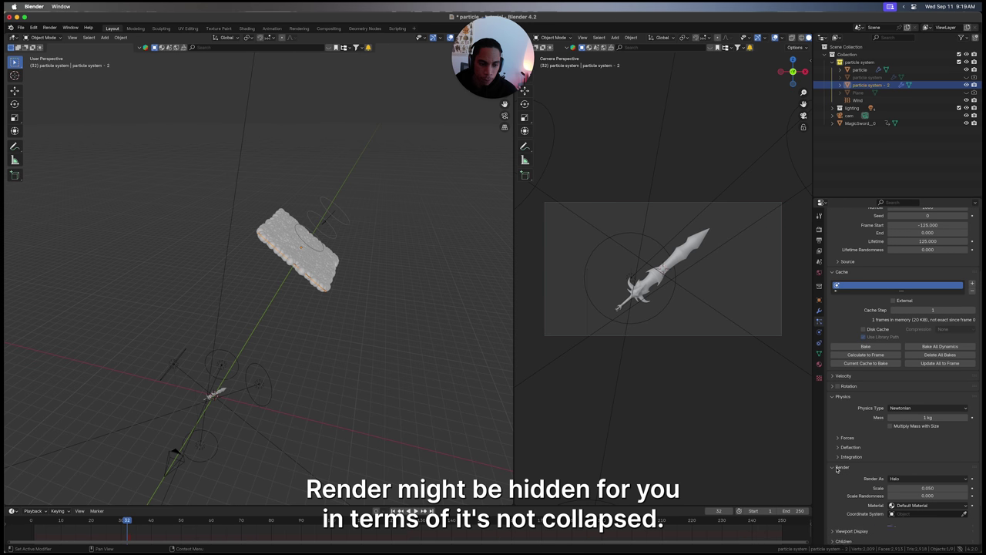
left_click(839, 467)
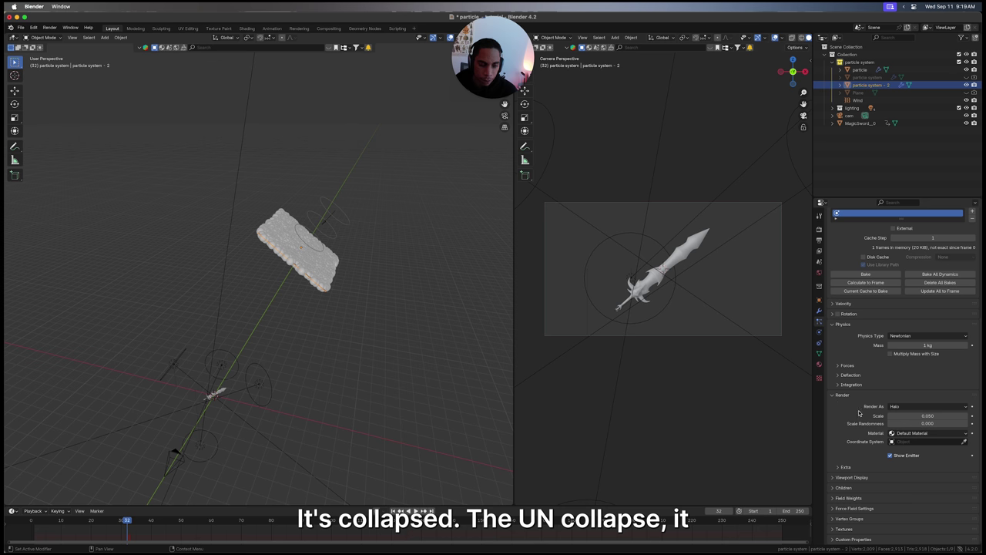
Step: Render ParticleSystem - 1 as the 'particle' object and enable particle rotation
left_click(922, 407)
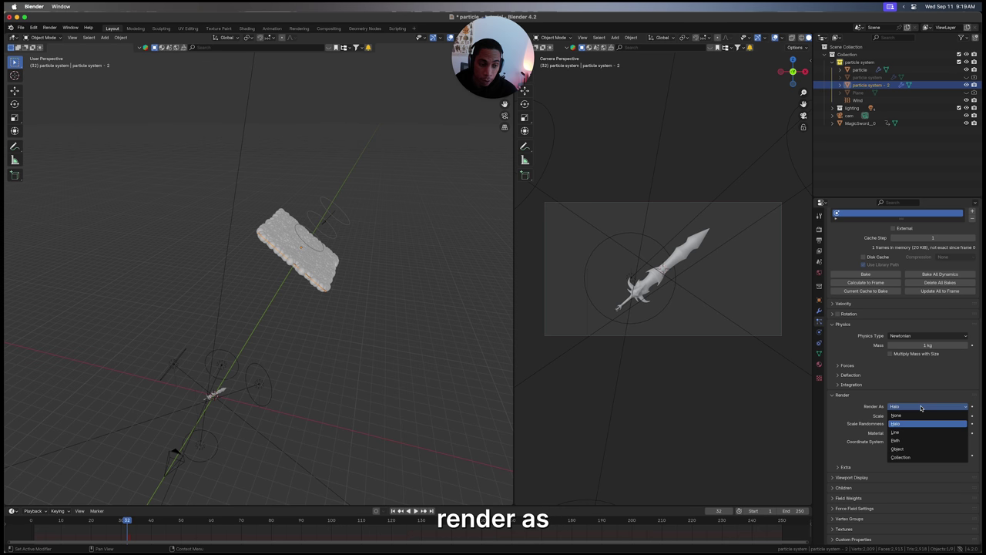
left_click(909, 450)
left_click(912, 463)
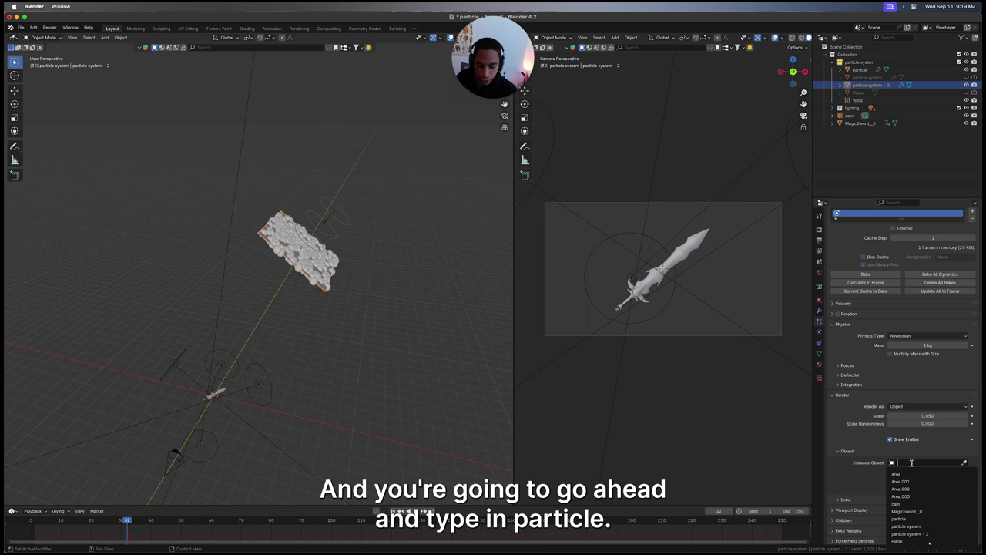
type("particle")
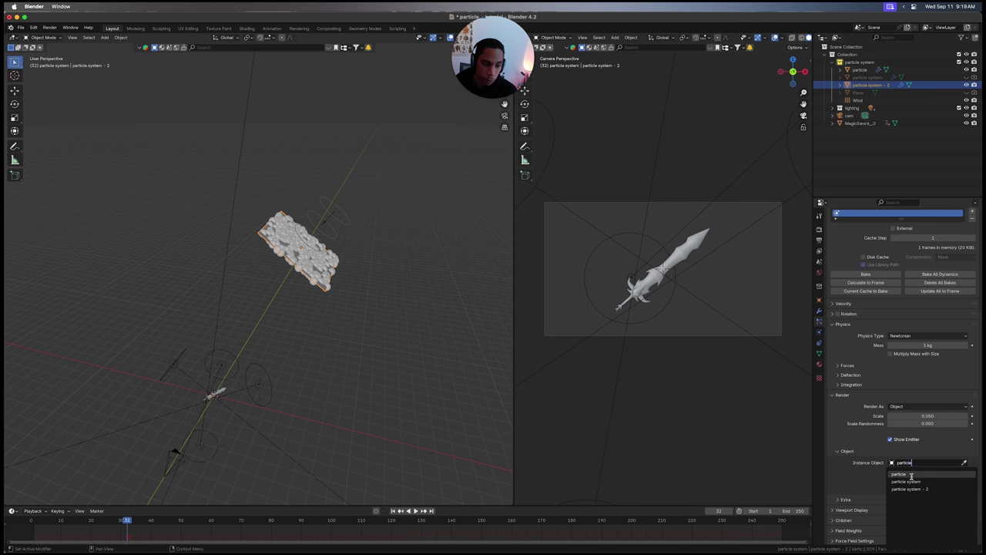
key("Return")
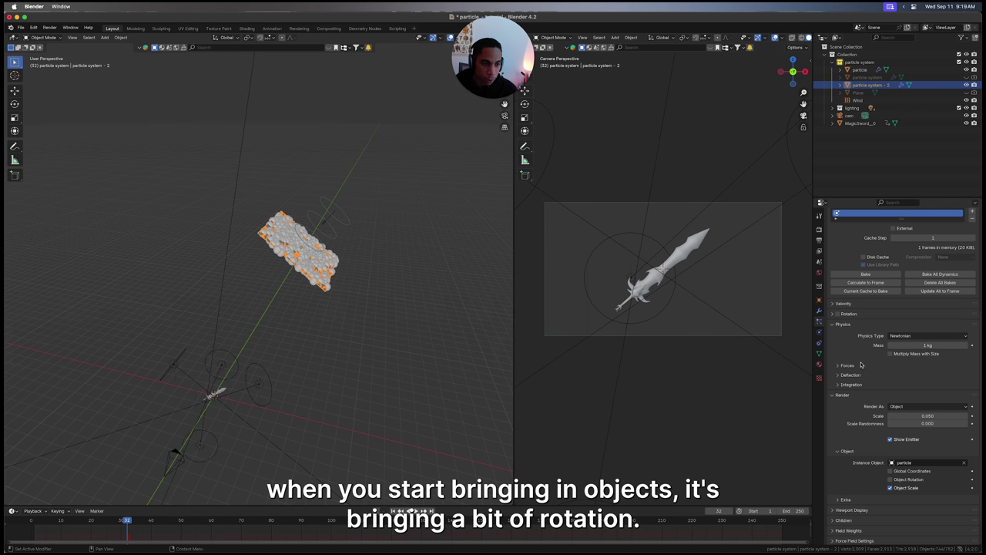
left_click(837, 314)
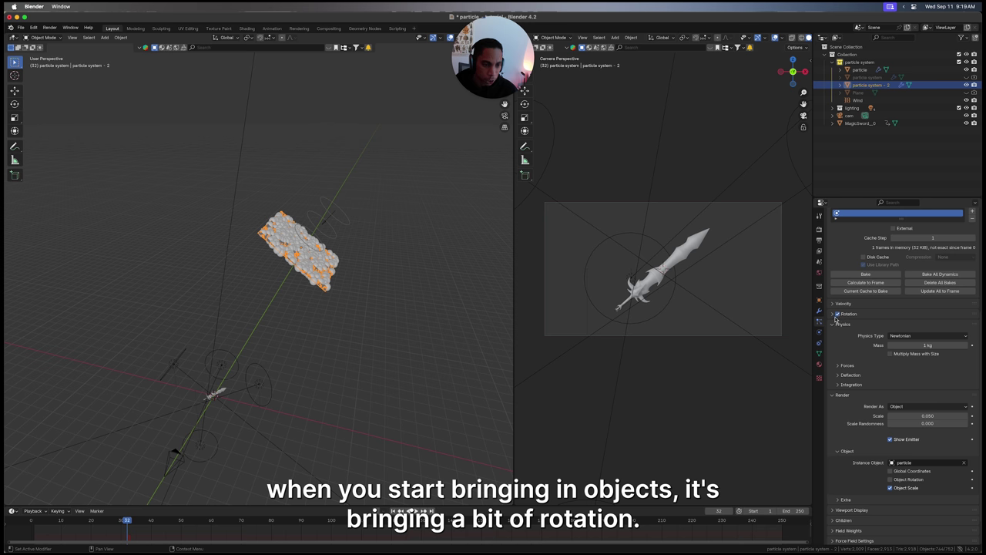
scroll(839, 407, "up", 3)
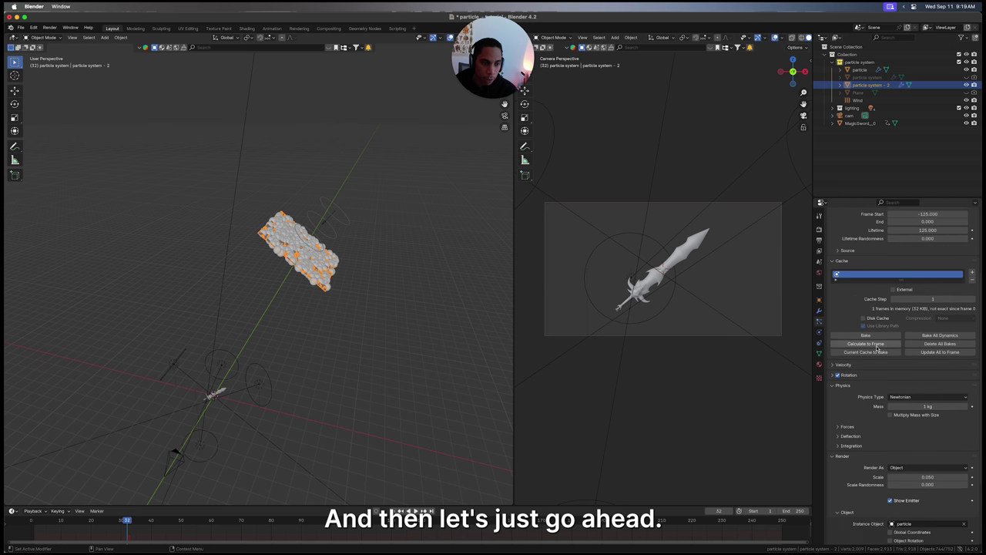
scroll(867, 346, "up", 3)
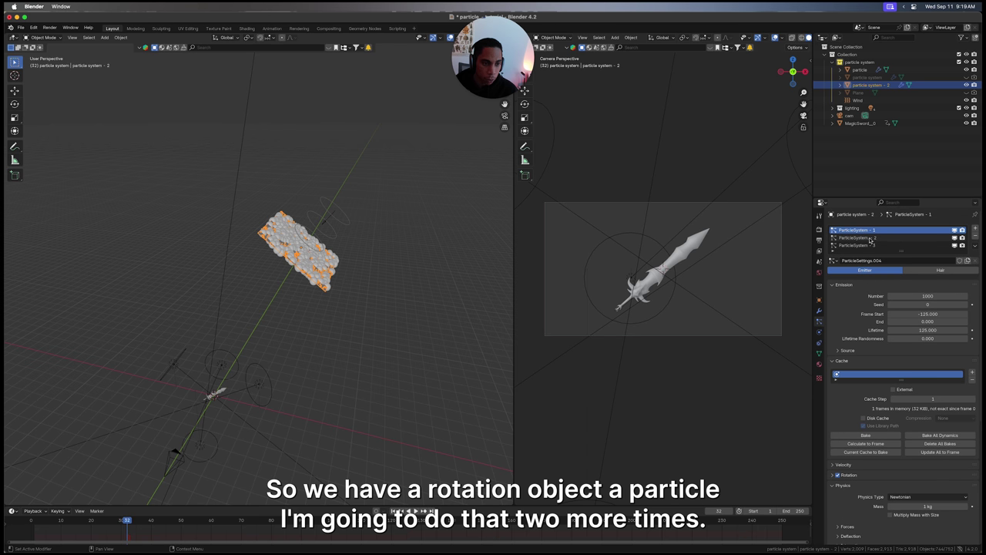
Step: Enable rotation on the second particle system and render it as the 'particle' object
left_click(870, 238)
scroll(866, 439, "down", 3)
left_click(837, 399)
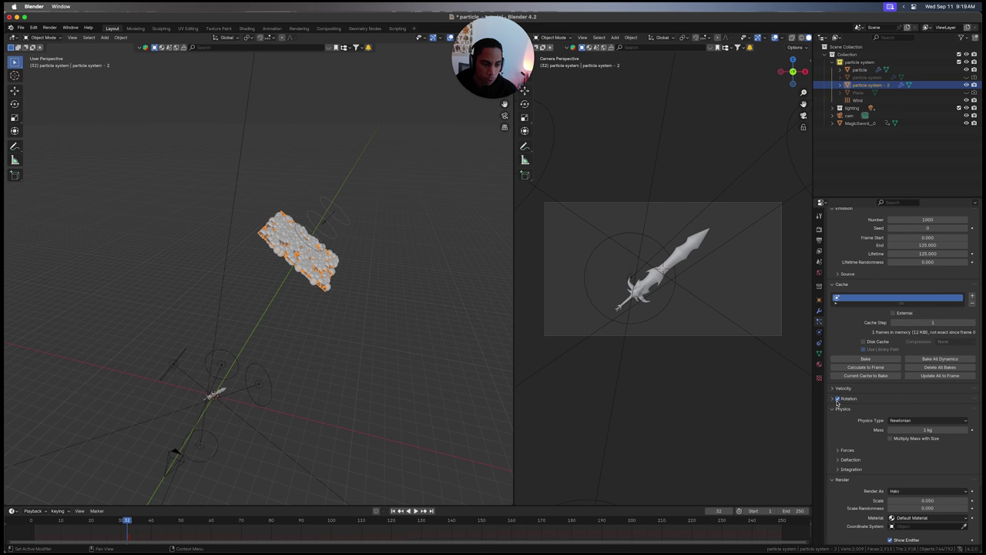
scroll(847, 400, "down", 3)
left_click(908, 406)
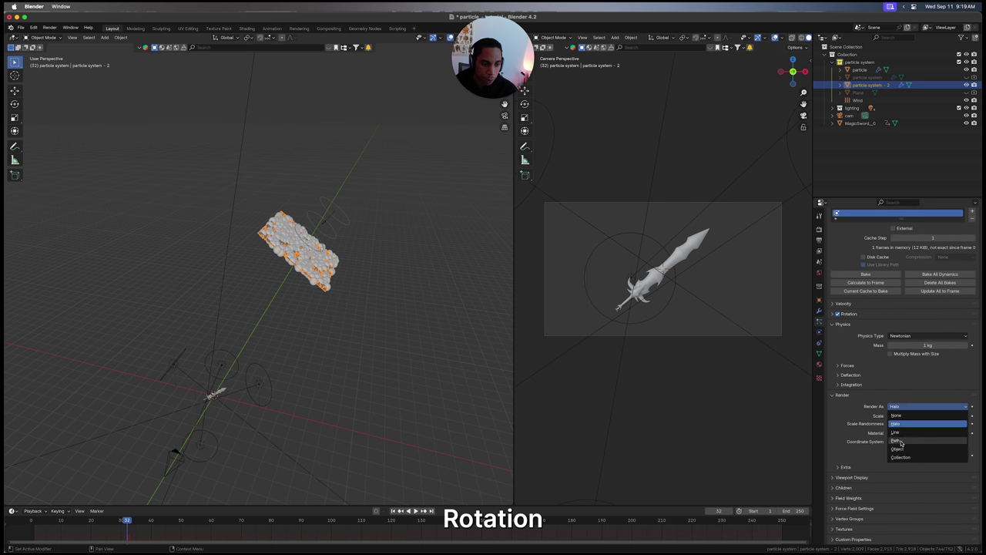
left_click(899, 448)
left_click(911, 462)
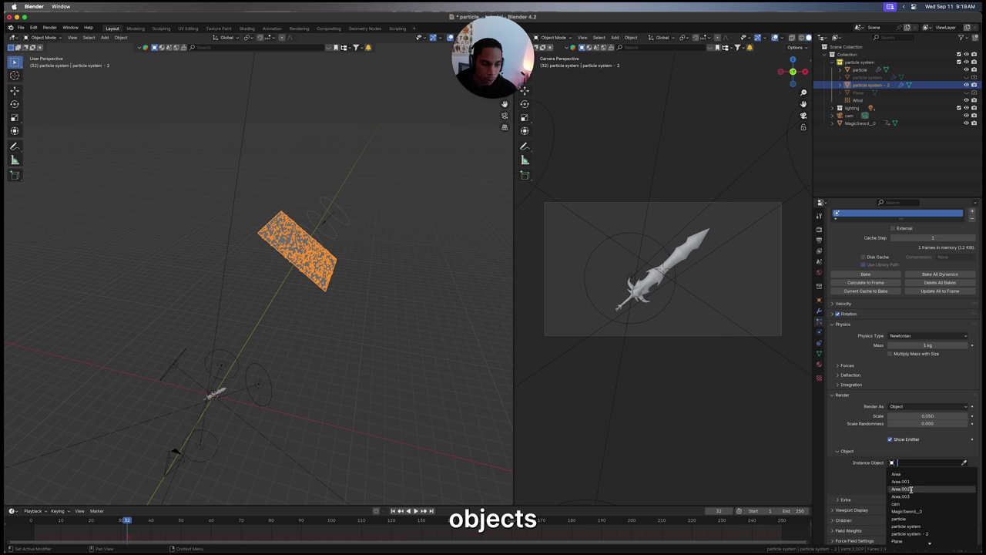
type("partic")
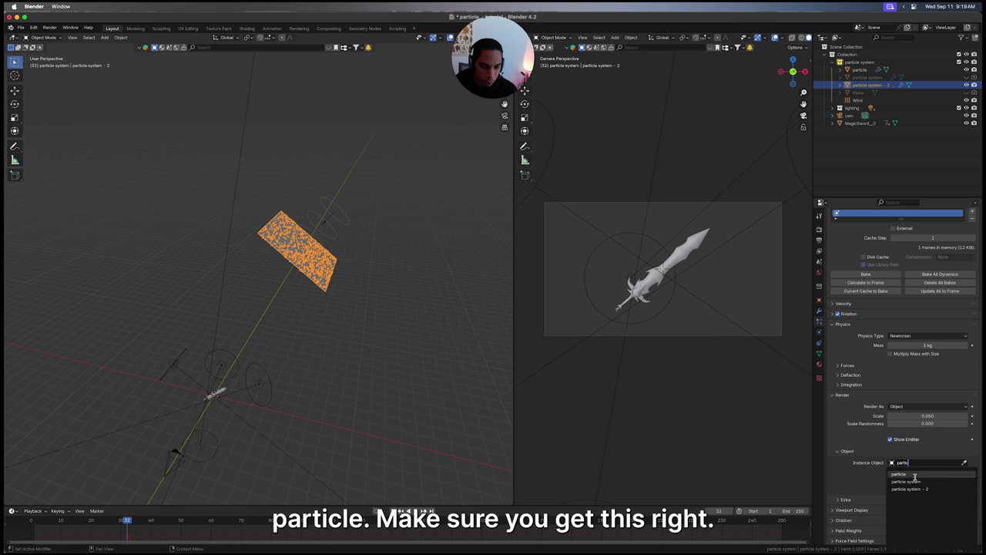
left_click(900, 473)
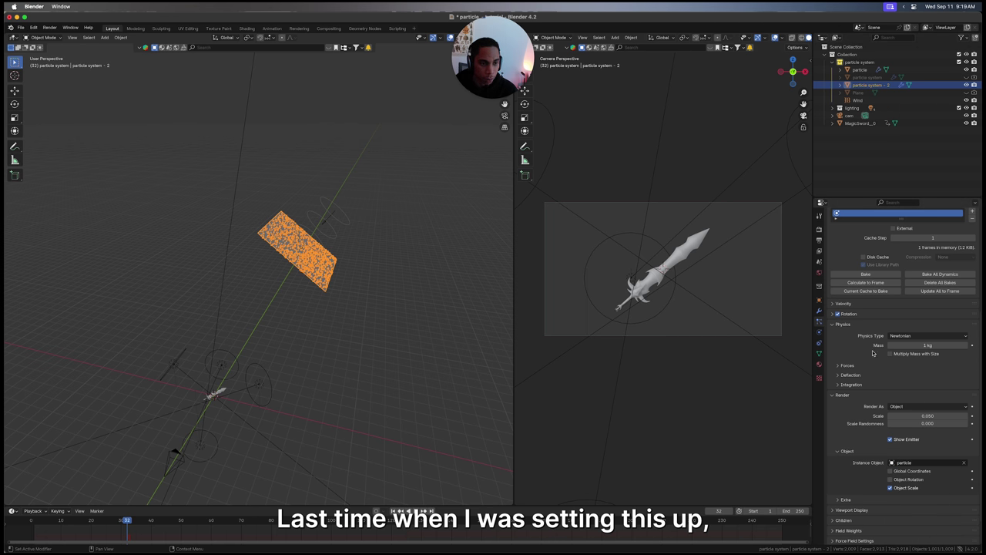
Step: Enable rotation on the third particle system and render it as the 'particle' object
scroll(876, 226, "up", 5)
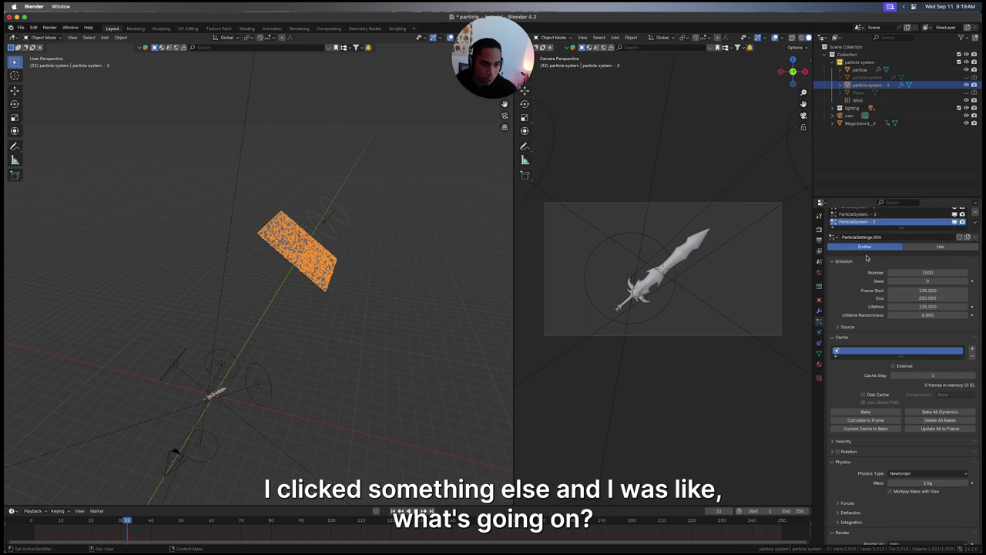
scroll(851, 377, "down", 3)
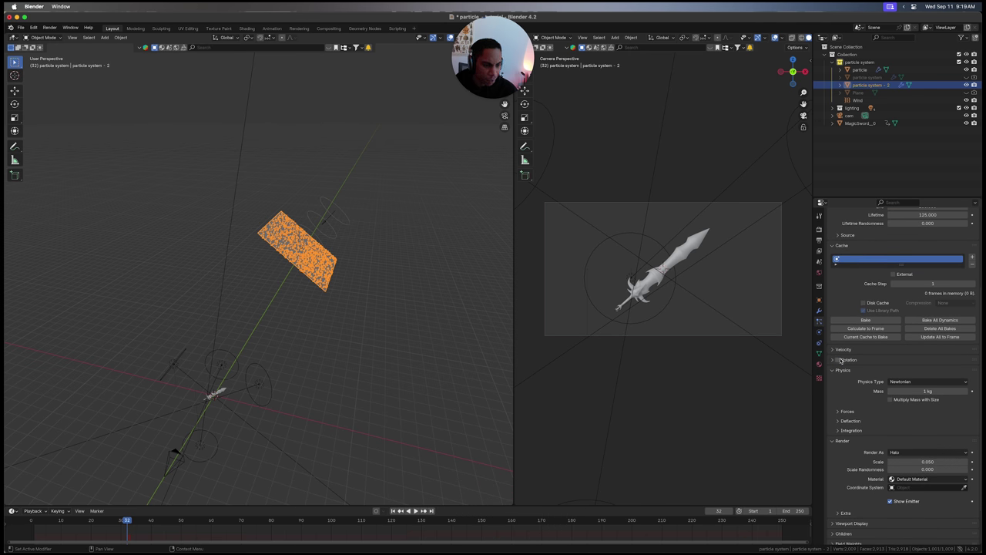
left_click(838, 360)
scroll(879, 385, "down", 2)
left_click(927, 406)
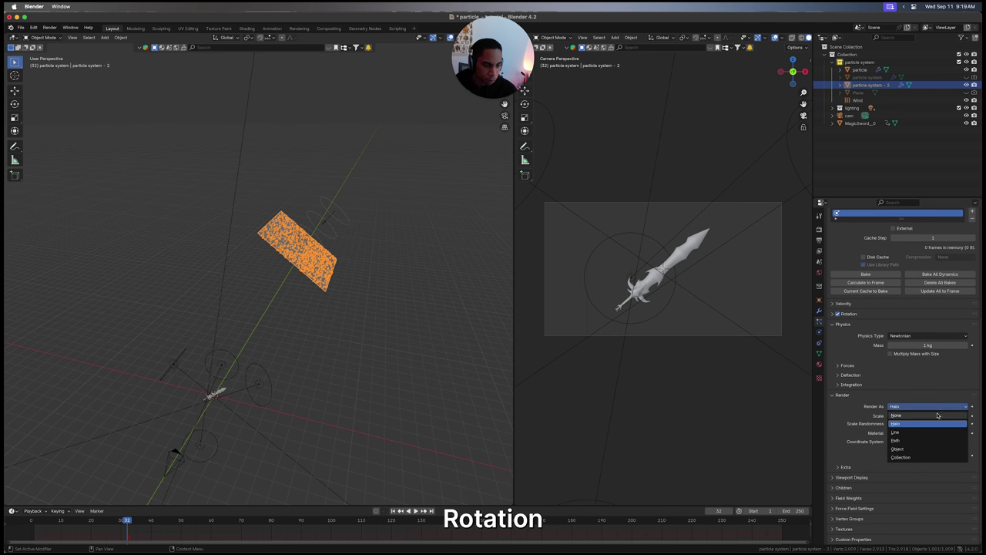
left_click(913, 449)
scroll(911, 443, "down", 1)
left_click(914, 431)
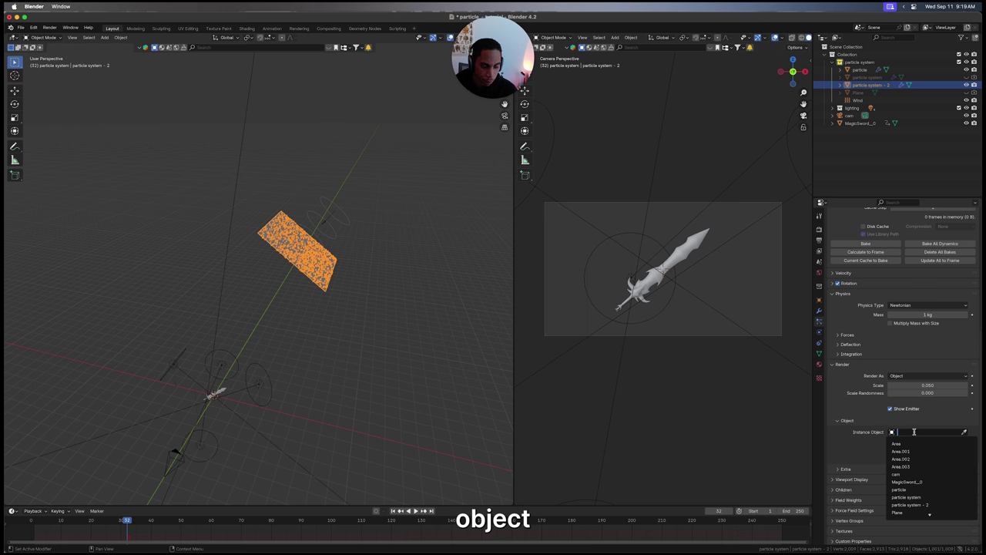
type("particle")
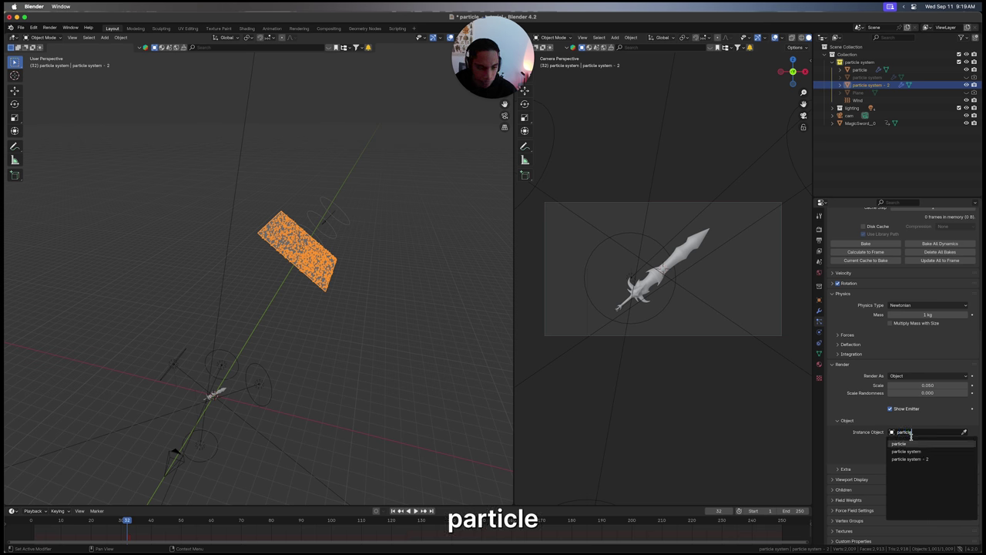
left_click(910, 444)
Step: Save, rewind to the start, and play the animation with the selection cleared
key("super+s")
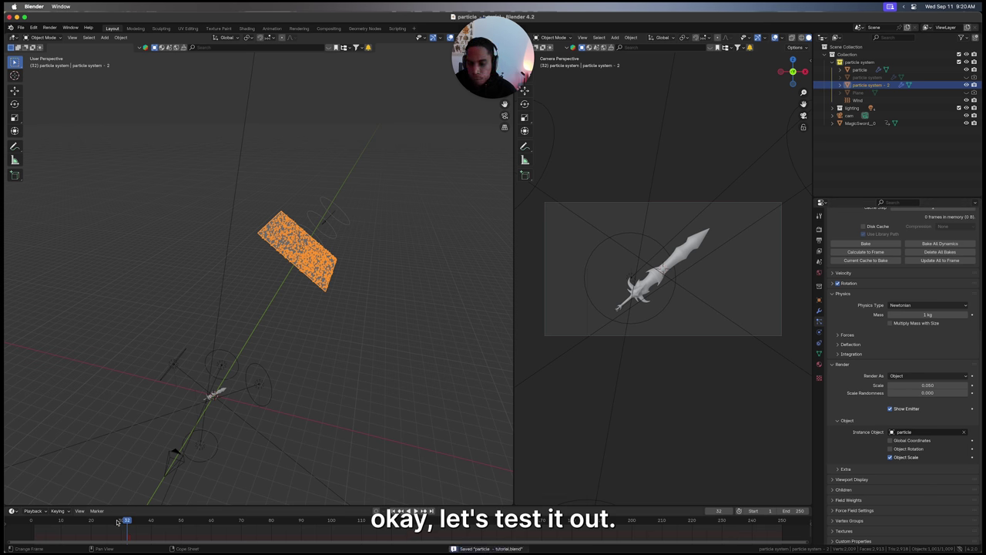
left_click_drag(117, 523, 32, 521)
key("space")
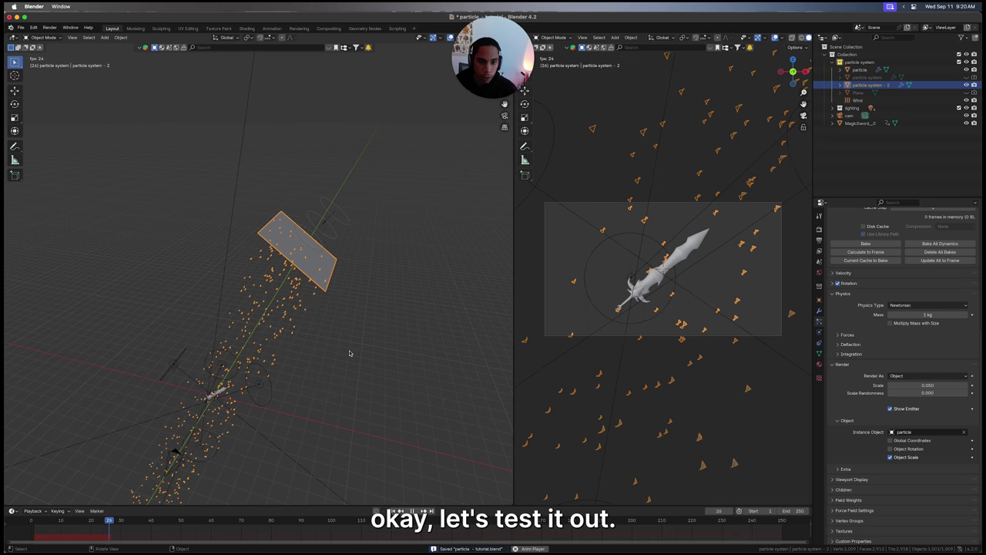
left_click(349, 352)
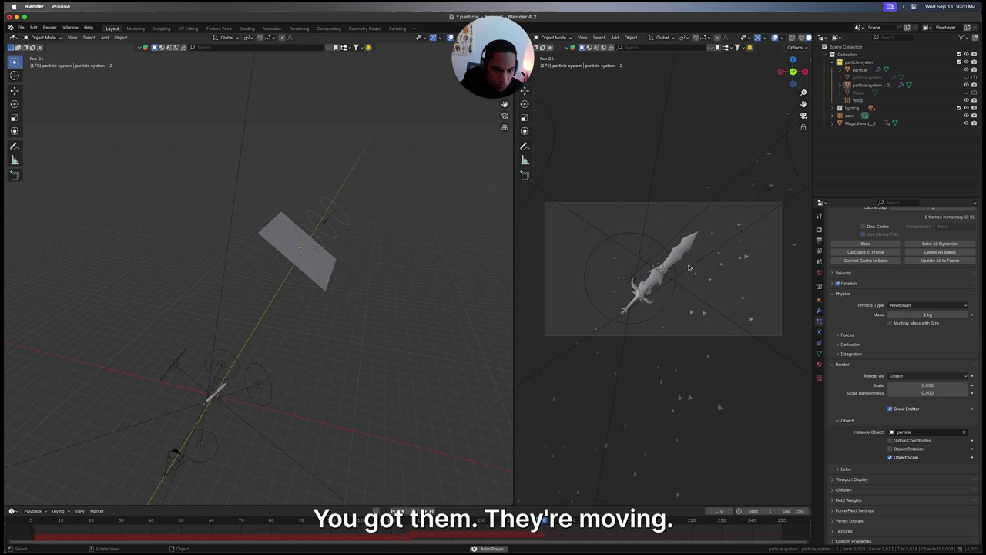
scroll(689, 267, "up", 2)
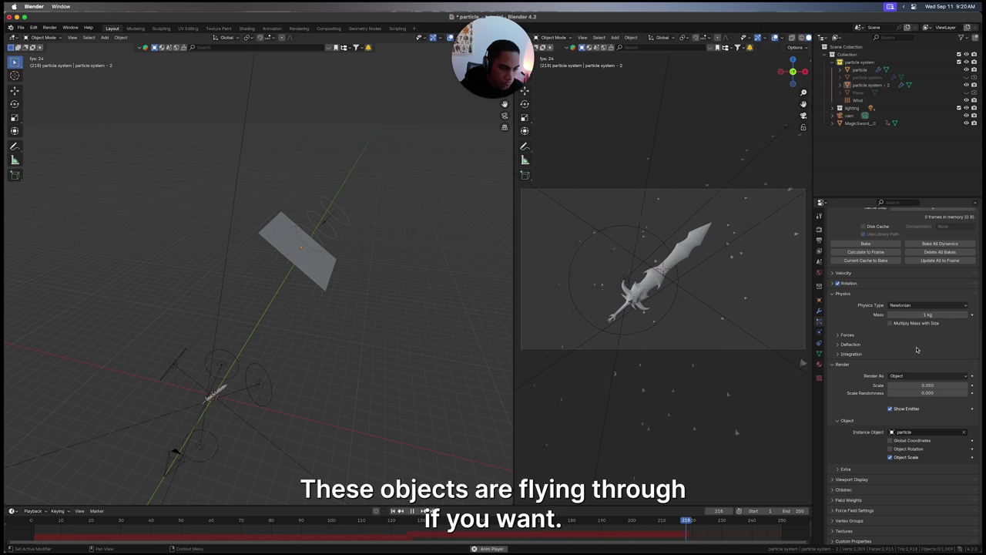
scroll(917, 350, "up", 8)
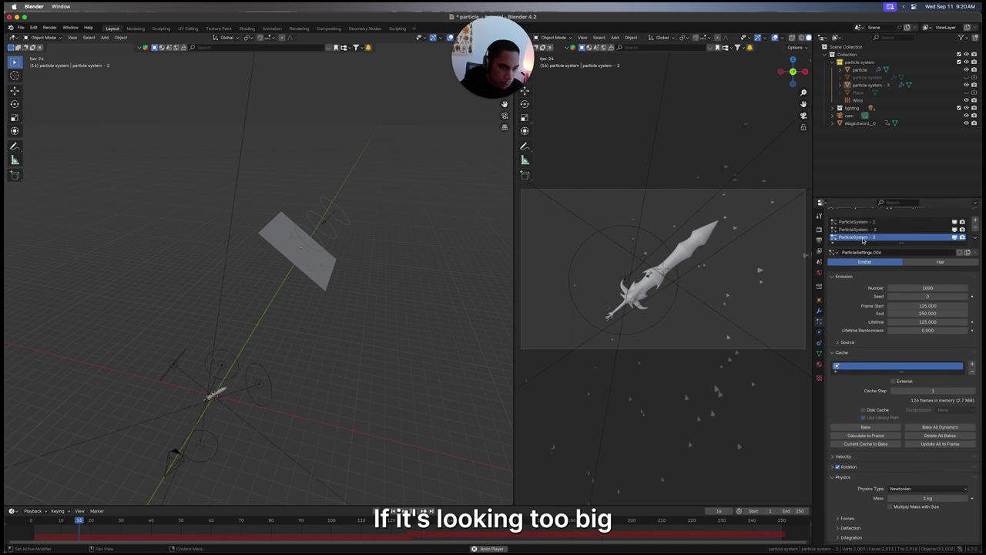
Step: Check the first particle system, stop playback, and move the playhead back near frame 17
left_click(856, 222)
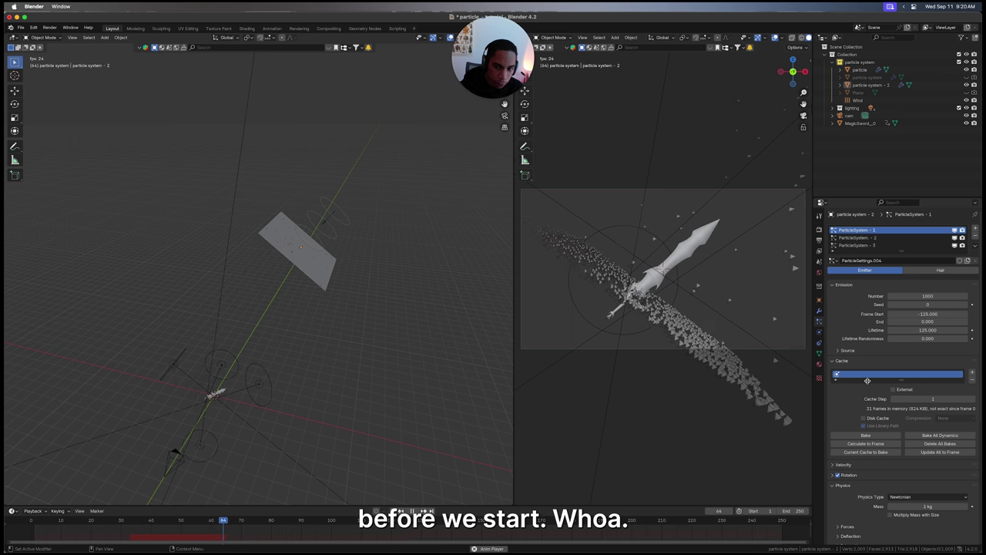
scroll(866, 380, "down", 3)
key("space")
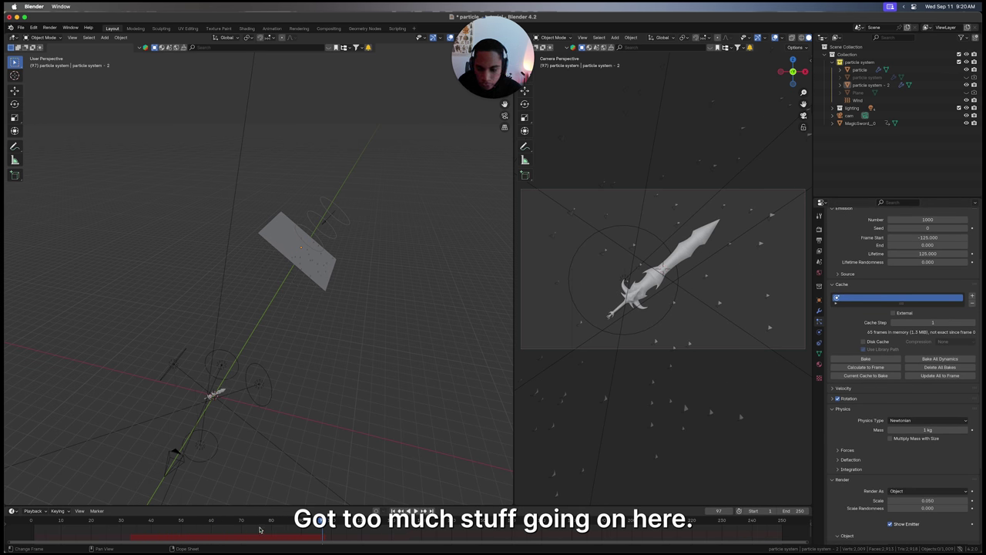
left_click_drag(260, 529, 87, 523)
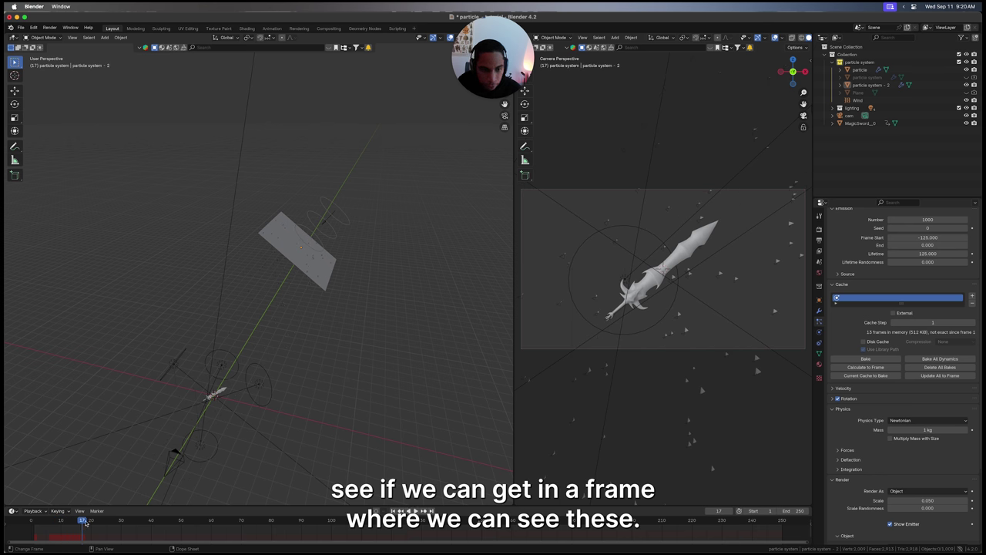
scroll(893, 420, "down", 3)
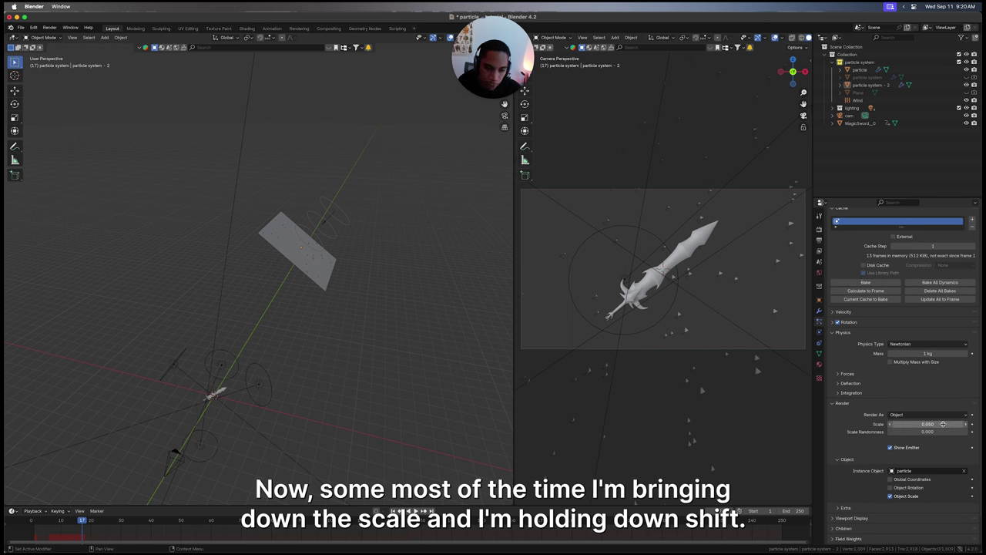
Step: Set the particle scale to 0.024 on the particle systems in turn, then jump to the first frame
left_click_drag(939, 424, 921, 425, "shift")
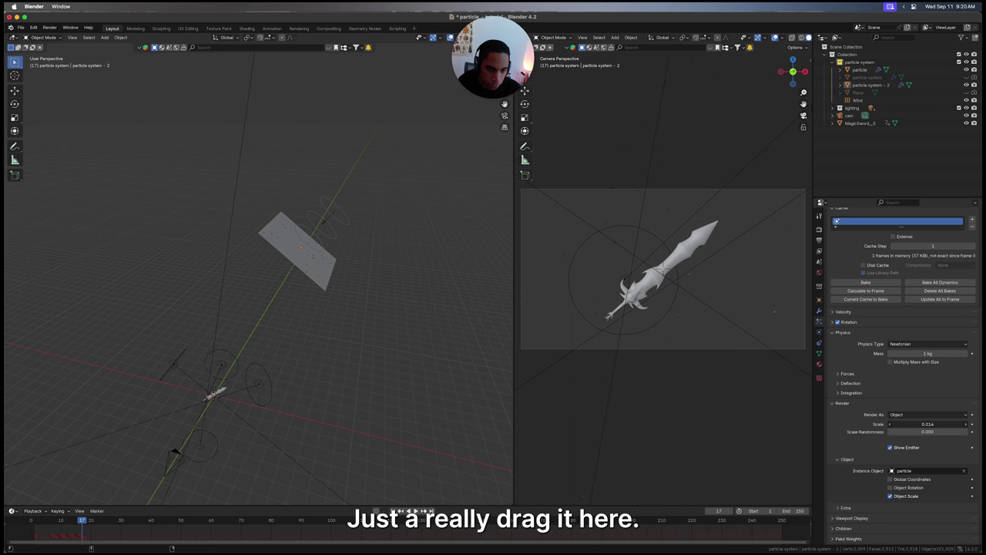
left_click(941, 425)
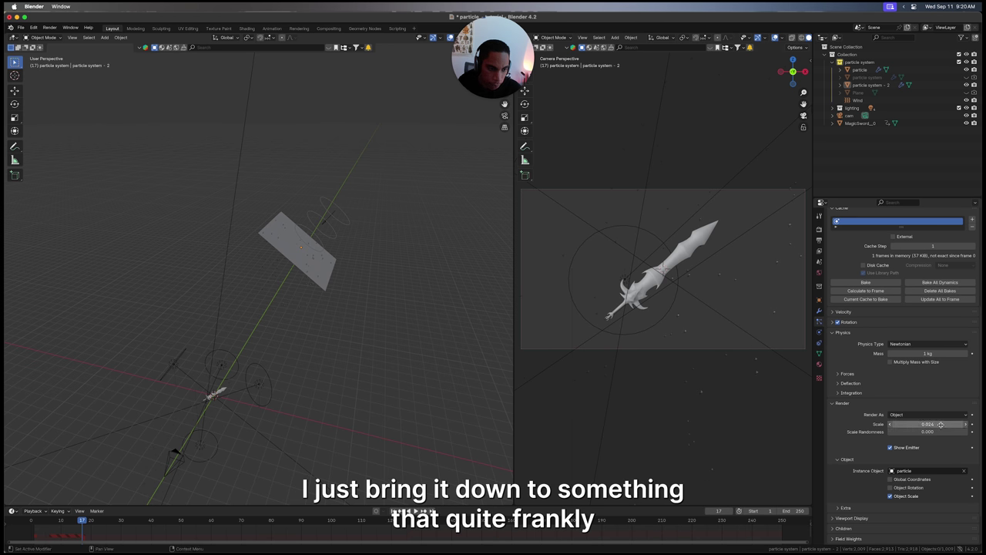
key("Return")
scroll(894, 308, "up", 8)
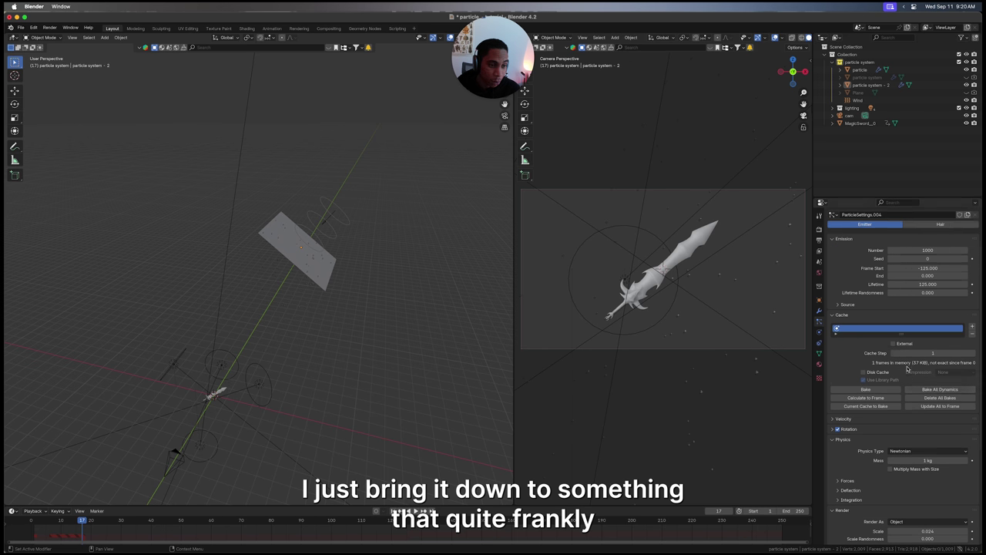
left_click(877, 238)
scroll(894, 346, "down", 4)
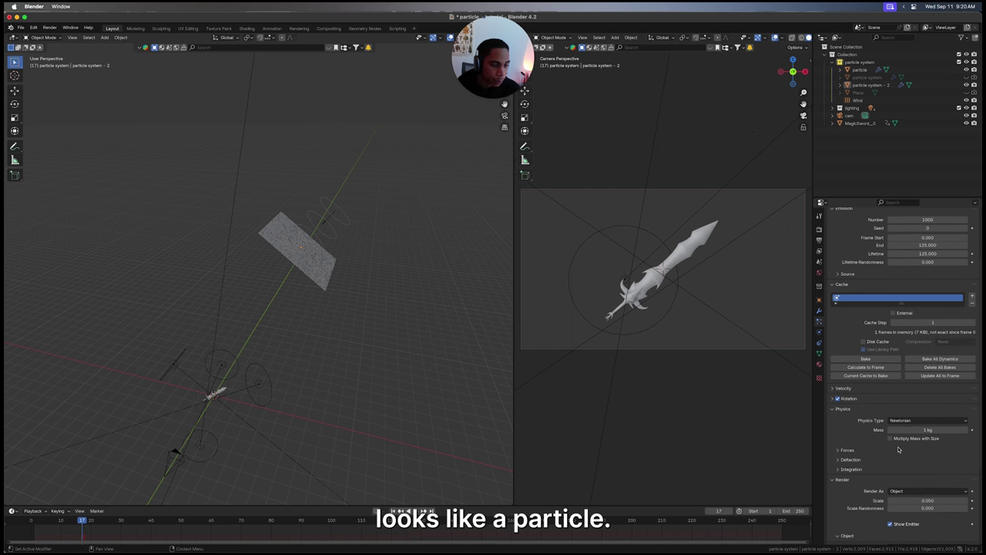
left_click(927, 500)
key("Return")
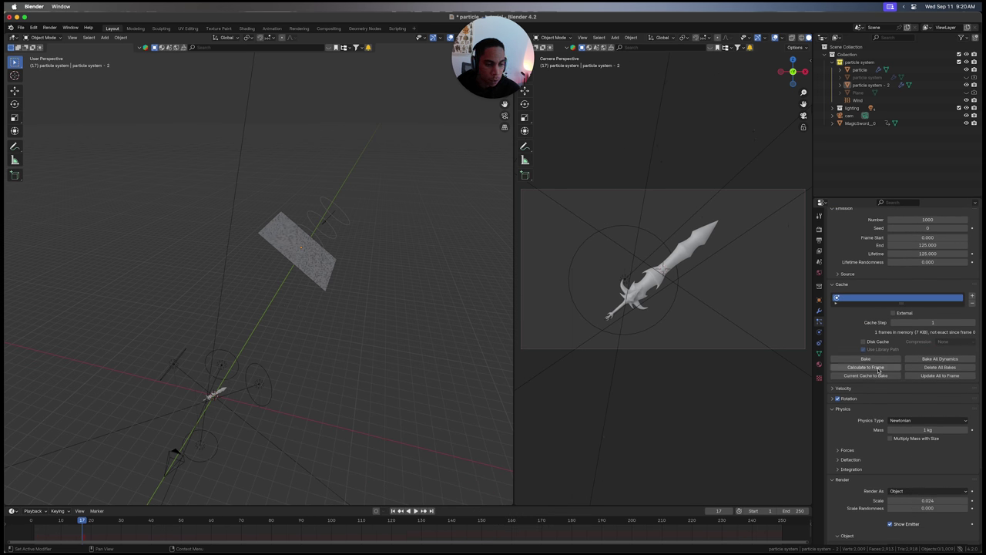
scroll(887, 255, "up", 5)
left_click(877, 245)
scroll(894, 308, "down", 4)
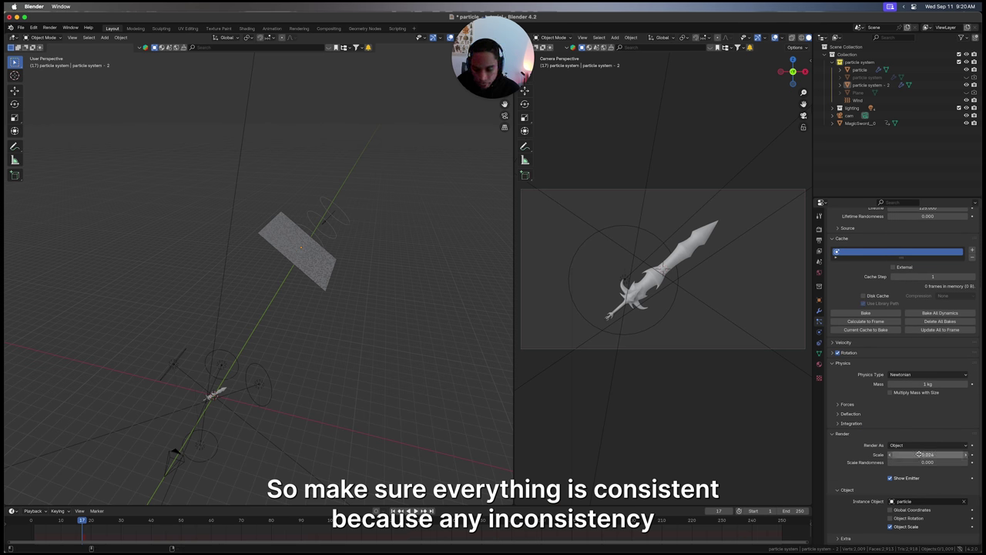
key("shift+Left")
Step: Play the animation, save, and switch the camera view to rendered shading
key("space")
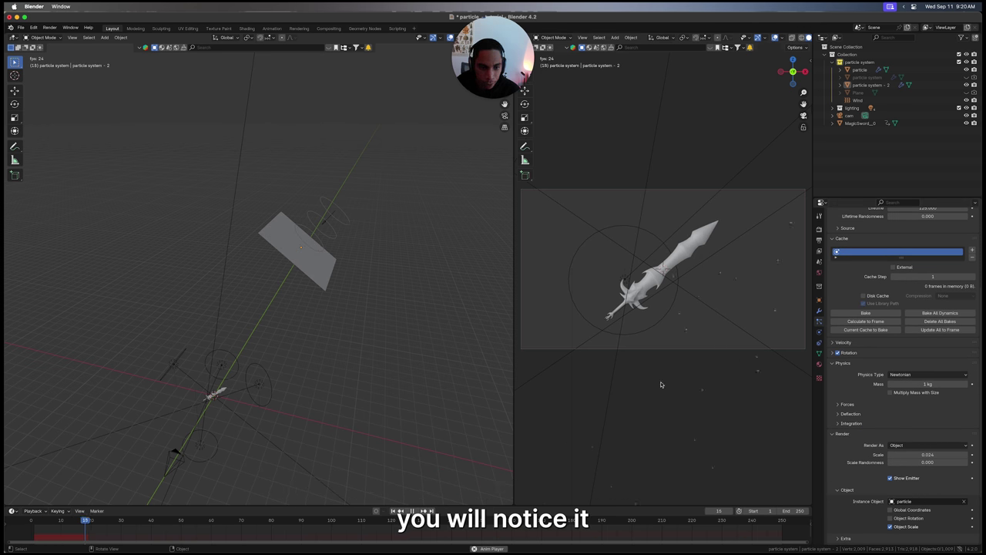
scroll(385, 309, "down", 5)
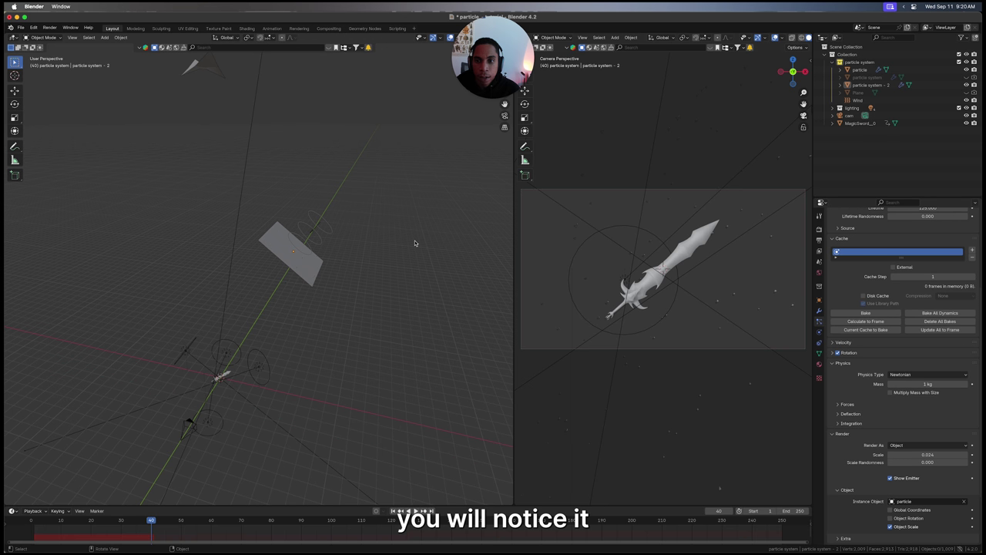
key("super+s")
key("z")
left_click(638, 263)
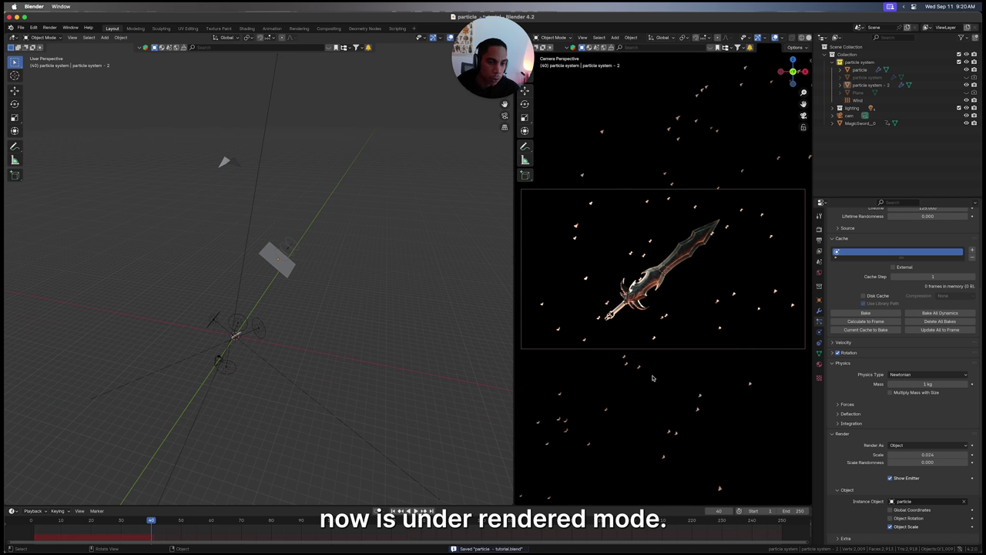
Step: Select the particle object, preview playback, and rewind to frame 0
left_click(225, 161)
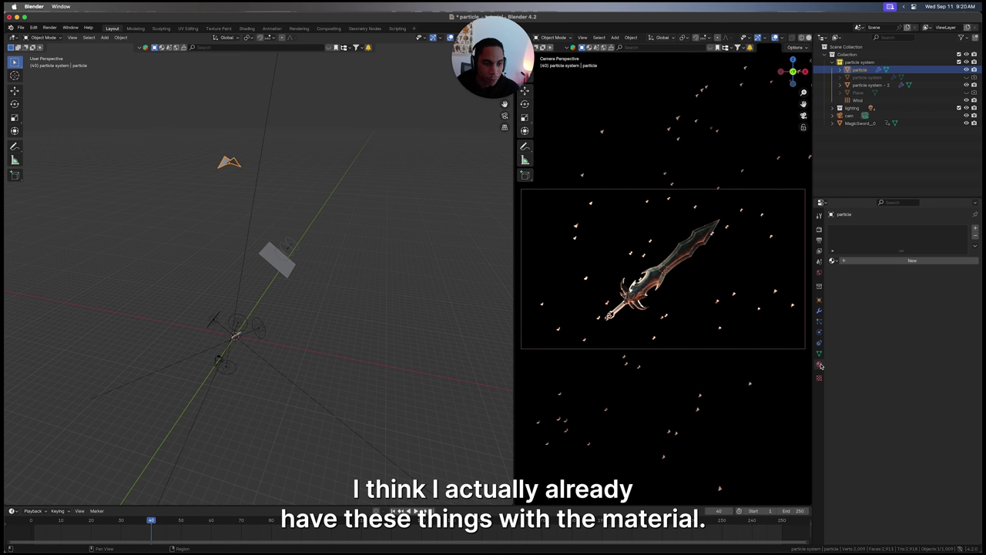
key("space")
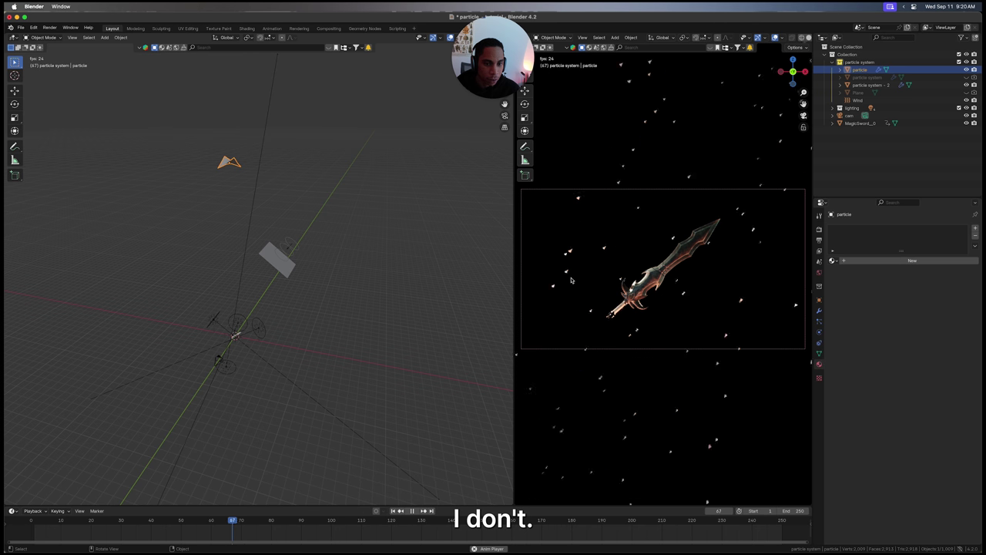
key("space")
key("shift+Left")
key("Left")
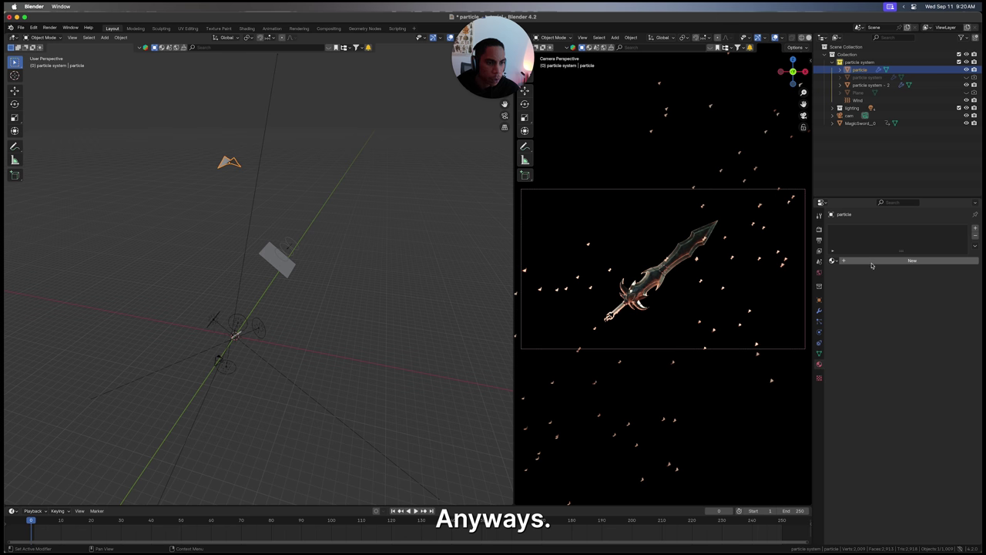
Step: Create a new material for the particle object named 'glow'
left_click(900, 262)
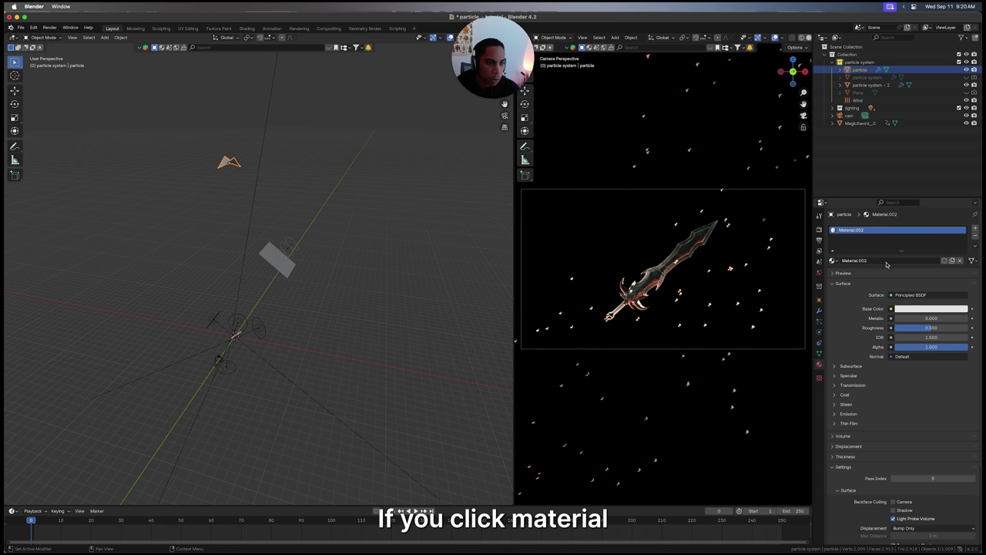
left_click(855, 261)
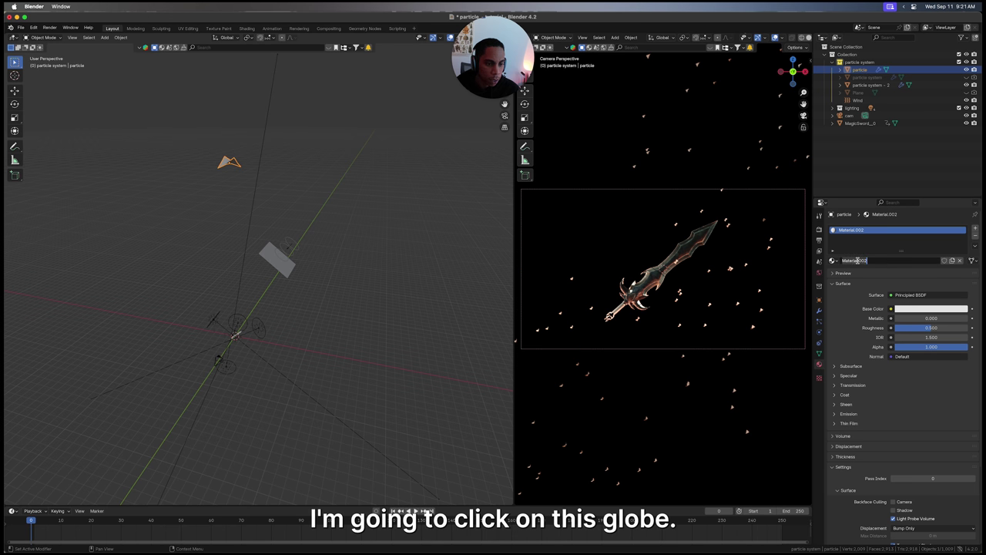
type("glow")
key("Return")
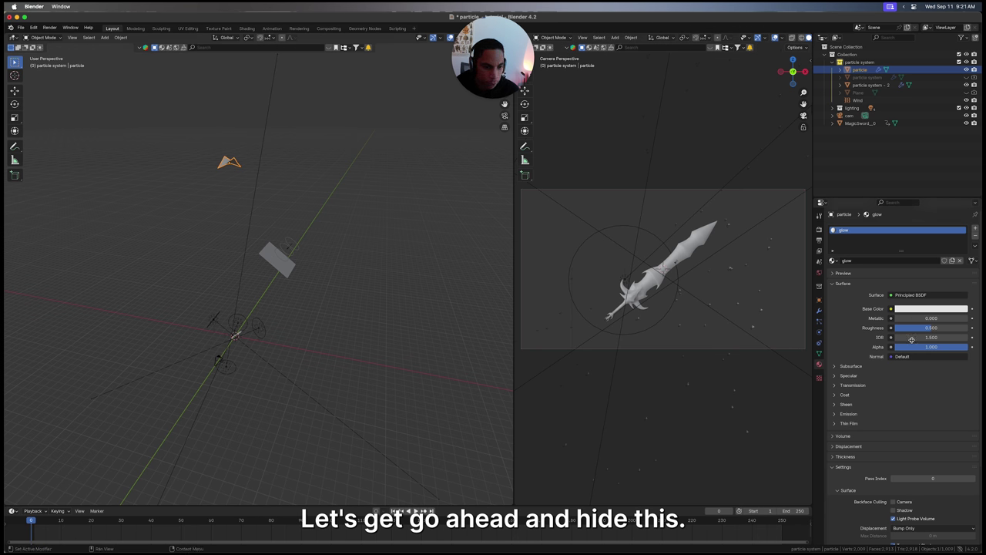
Step: Set the glow material's emission strength to 20
scroll(917, 354, "down", 5)
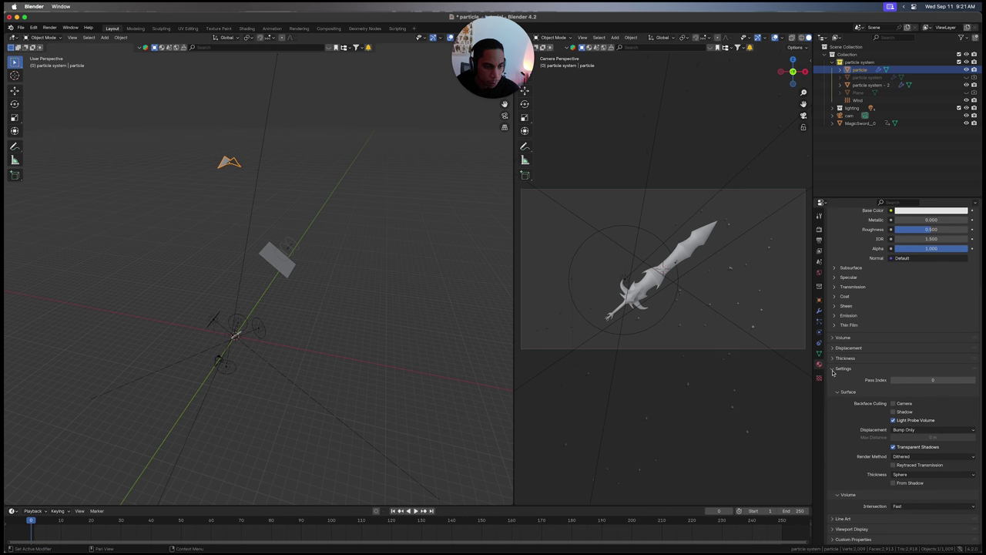
left_click(842, 369)
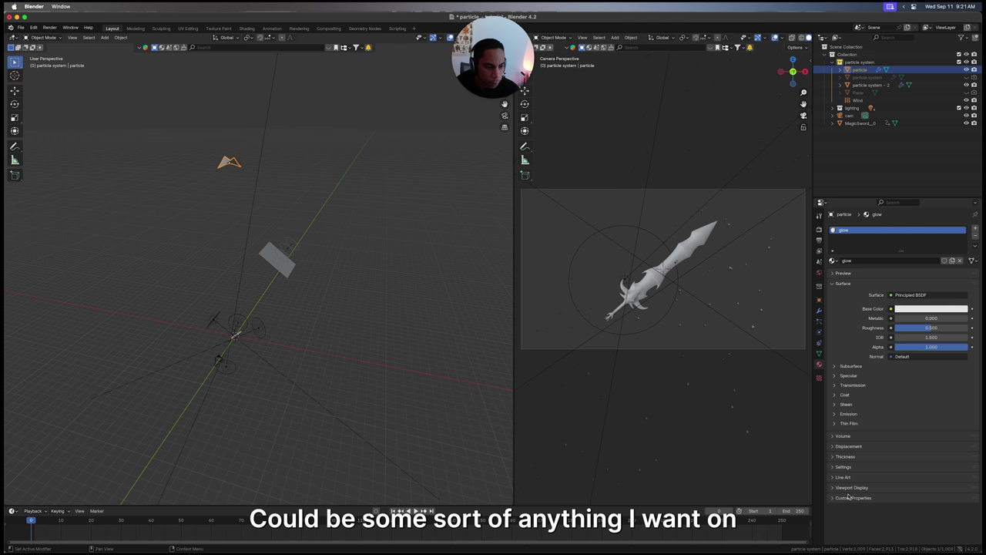
left_click(847, 414)
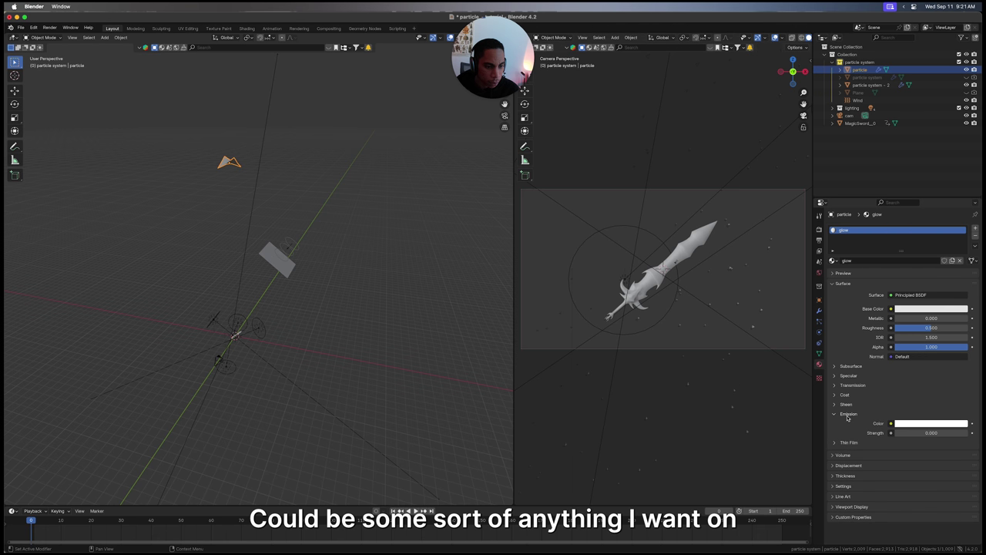
left_click(912, 433)
key("Return")
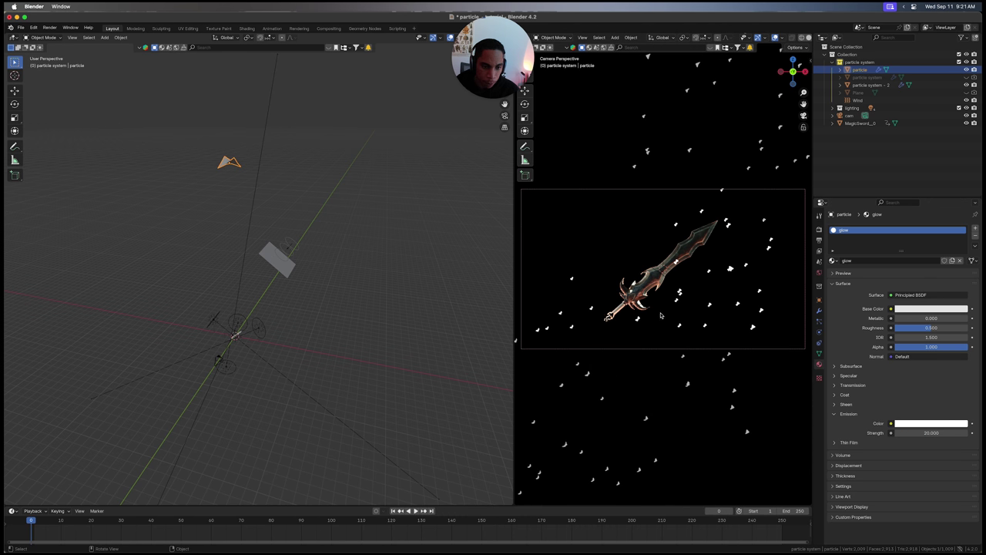
Step: Preview the glowing particles, then change the emission colour from white to peach
key("space")
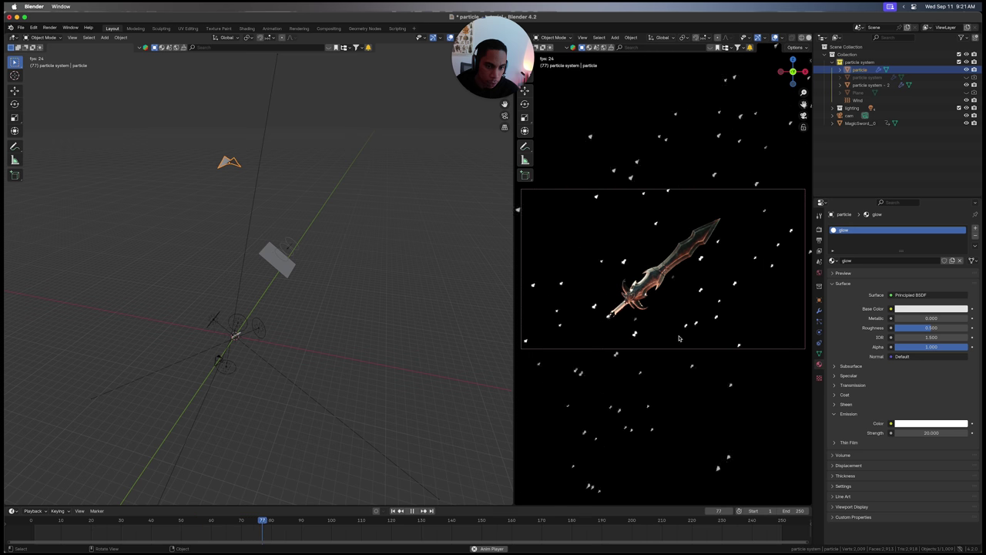
key("space")
key("space")
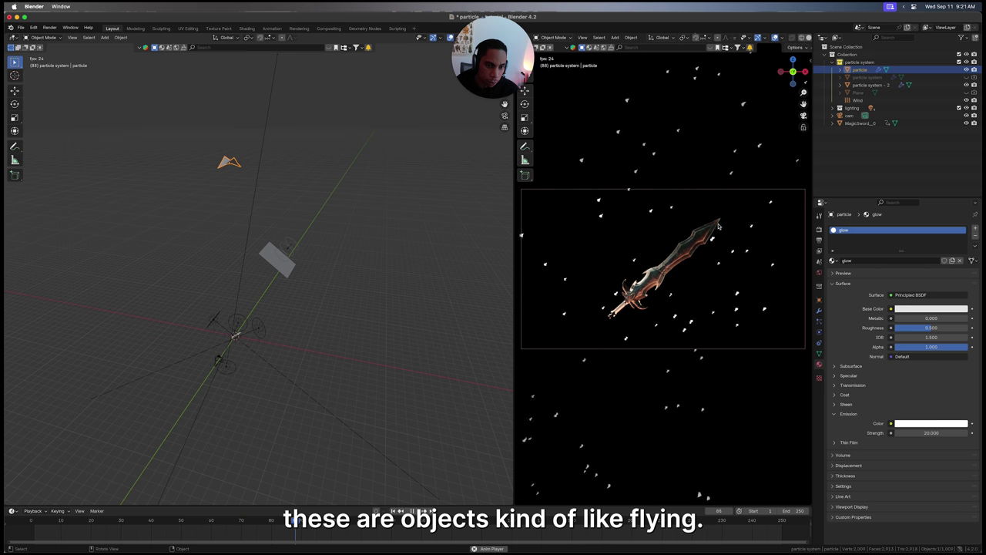
left_click(954, 424)
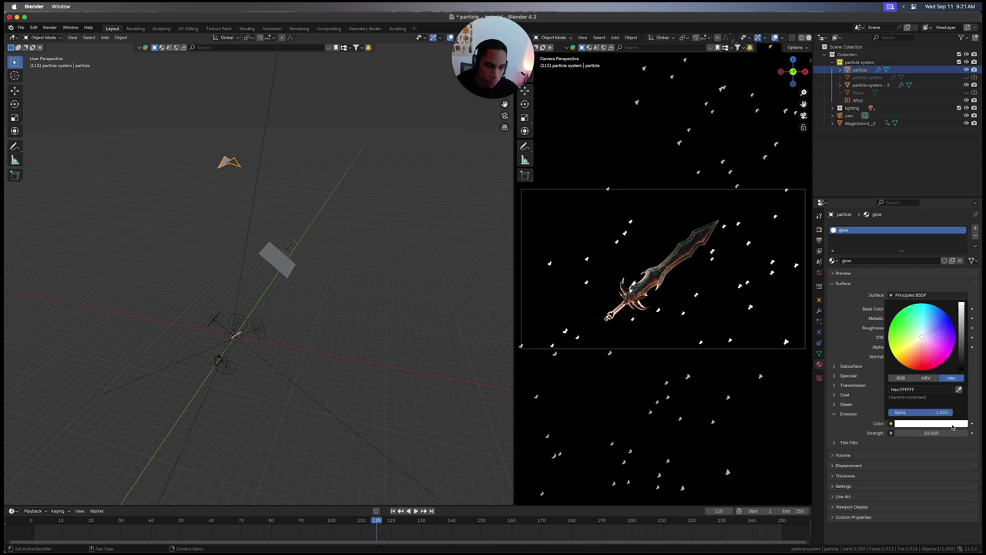
left_click_drag(923, 335, 916, 349)
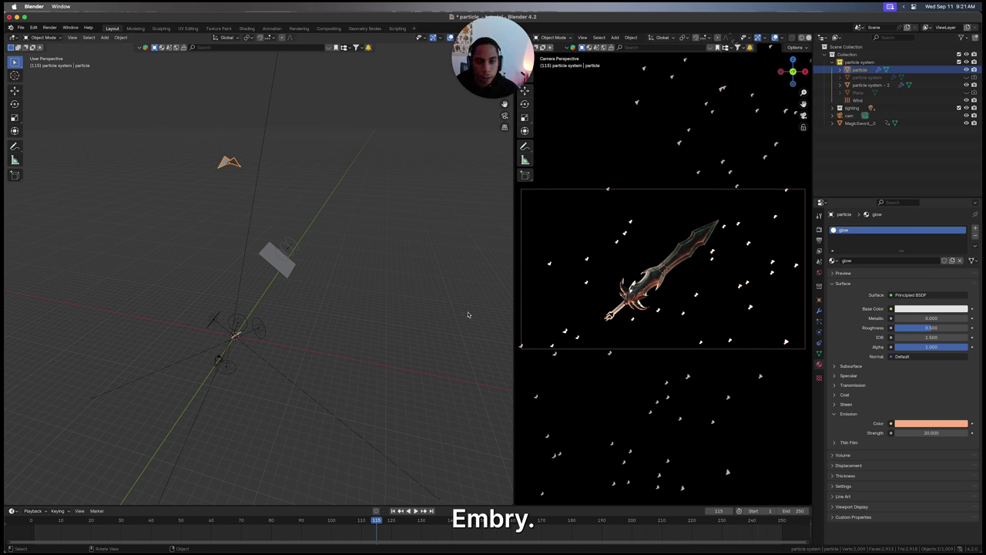
left_click(819, 230)
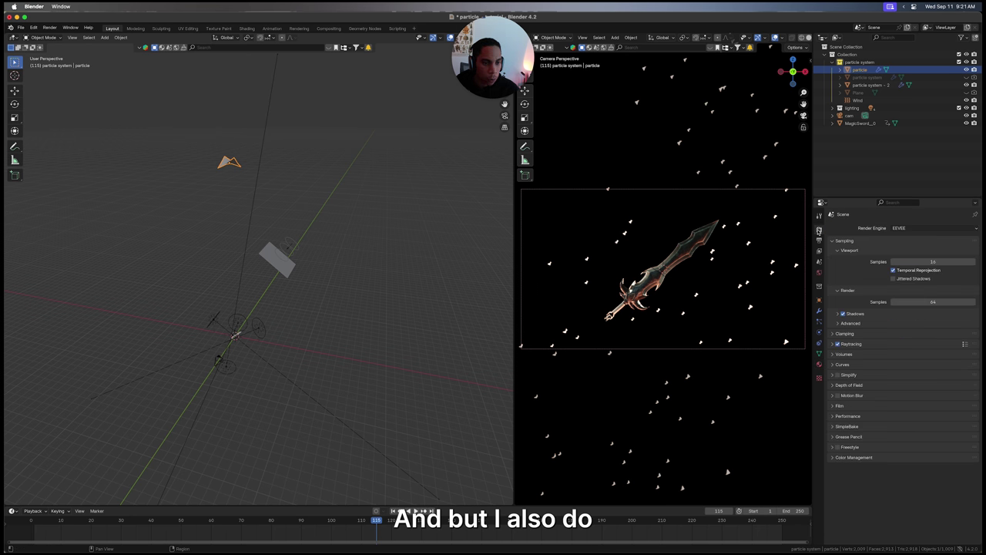
Step: Enable motion blur with a 0.06 shutter, preview the moving embers, and save
left_click(831, 397)
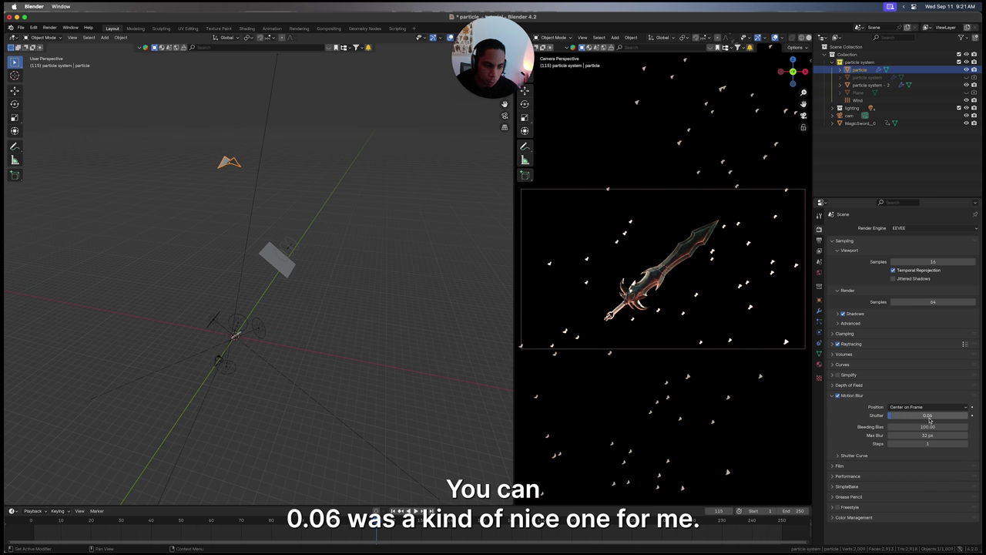
key("space")
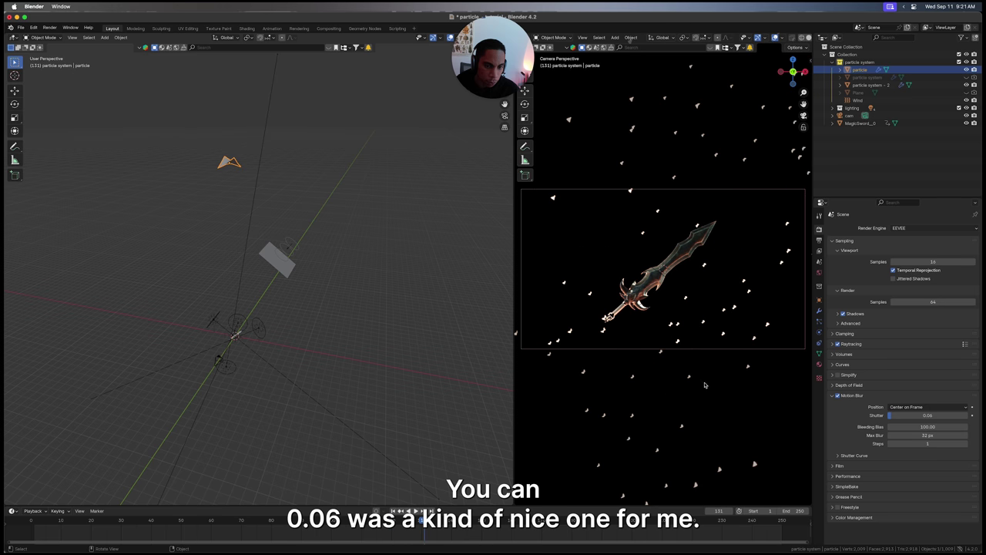
key("super+s")
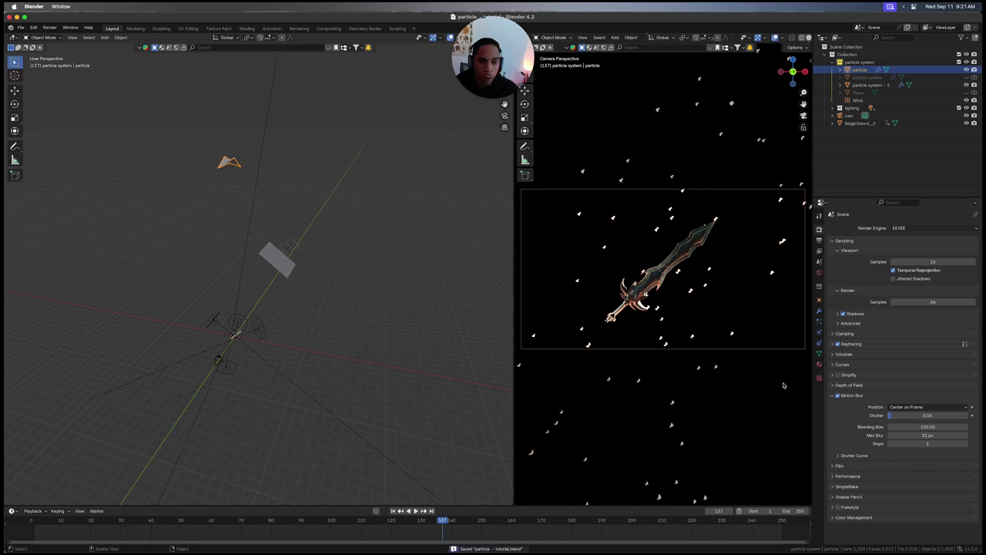
Step: Switch to the Compositing workspace and fit the whole node tree into an enlarged editor
left_click(335, 30)
key("Home")
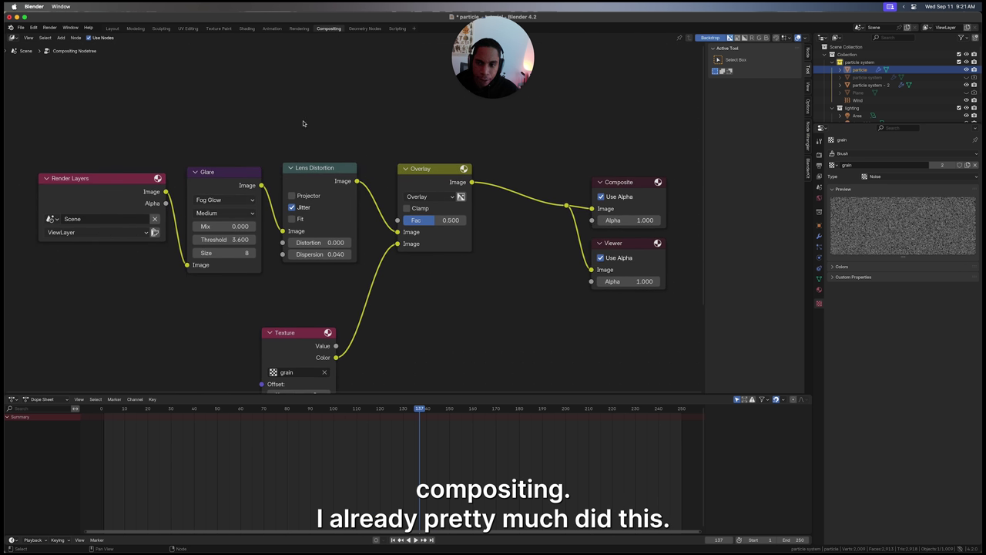
scroll(302, 123, "down", 1)
middle_click_drag(303, 123, 296, 87)
middle_click_drag(404, 270, 416, 249)
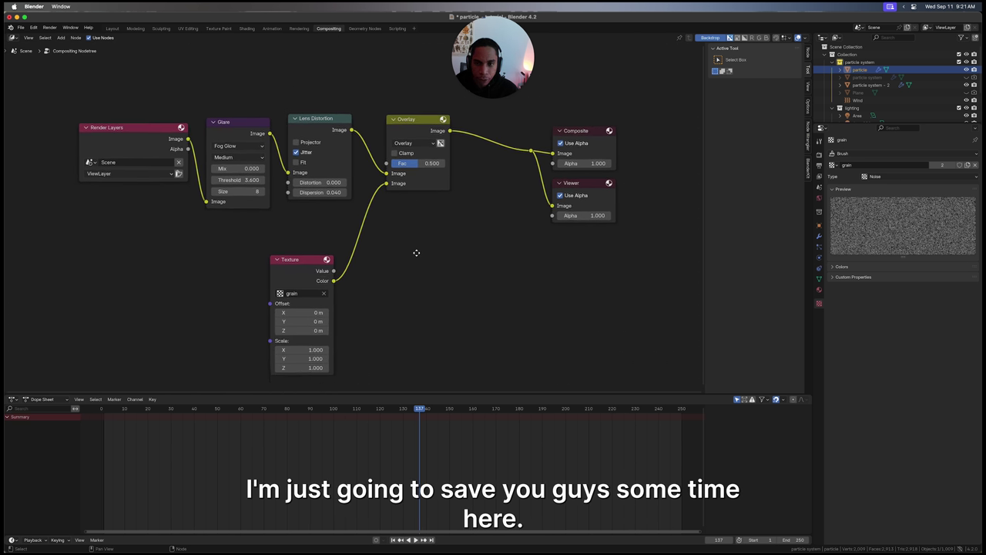
scroll(416, 249, "down", 1)
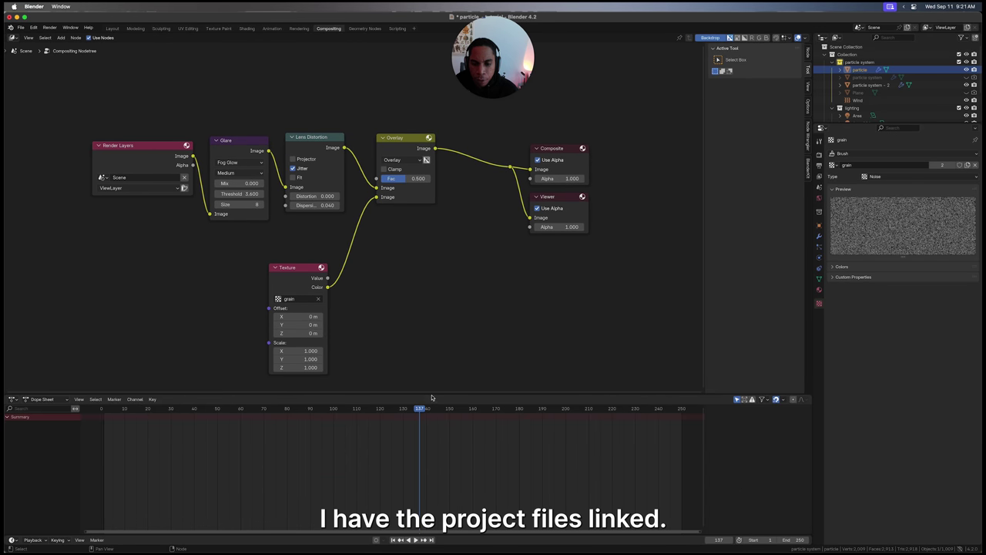
left_click_drag(434, 393, 436, 437)
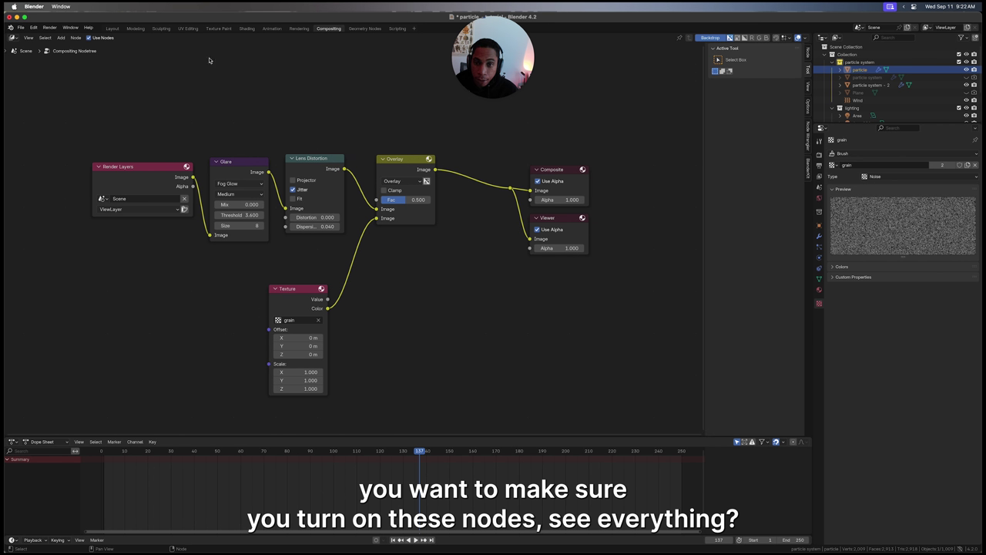
Step: Inspect the Render Layers and Glare nodes without adding any new node
left_click(146, 172)
left_click(237, 170)
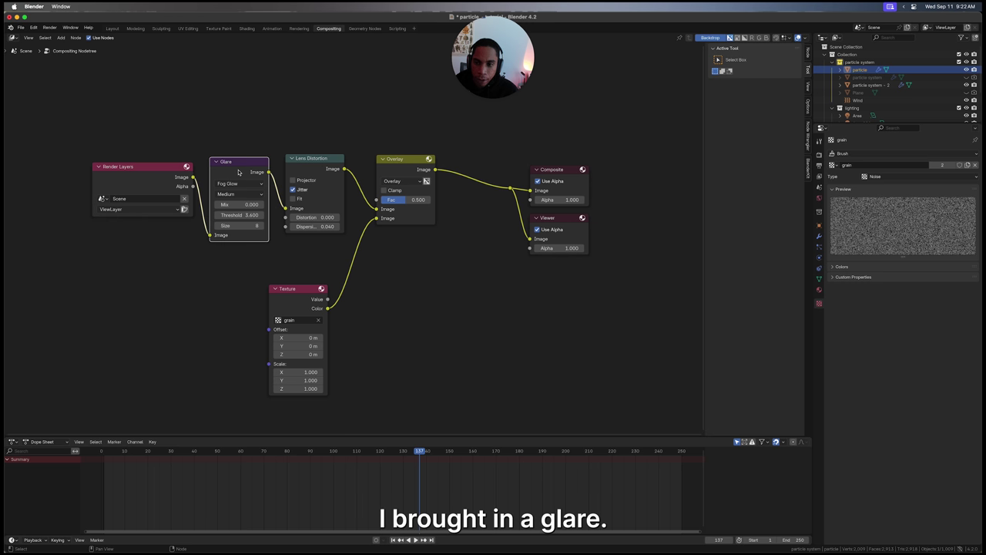
left_click(243, 95)
key("shift+a")
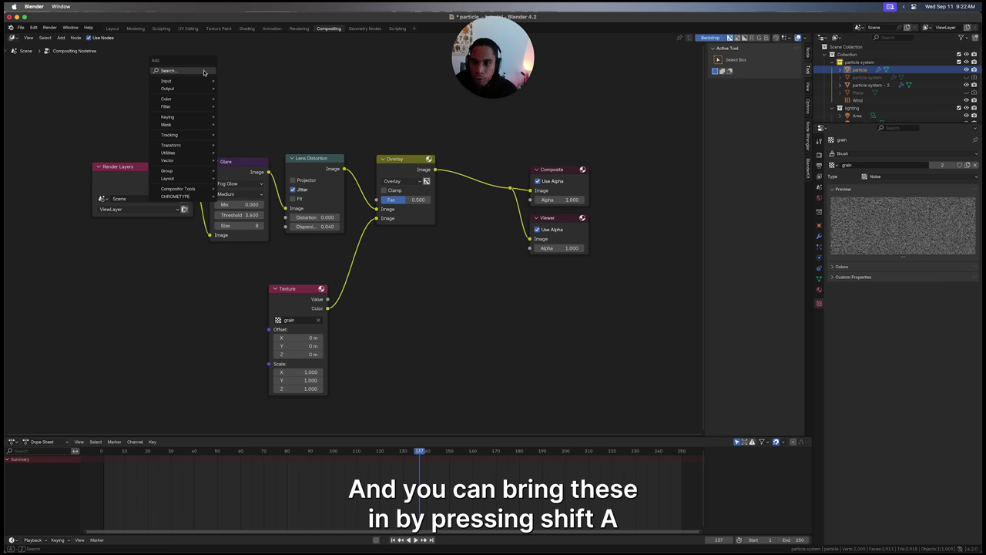
left_click(204, 72)
key("Escape")
Step: Check the Lens Distortion, Overlay and grain Texture nodes, then render the current frame
left_click(334, 174)
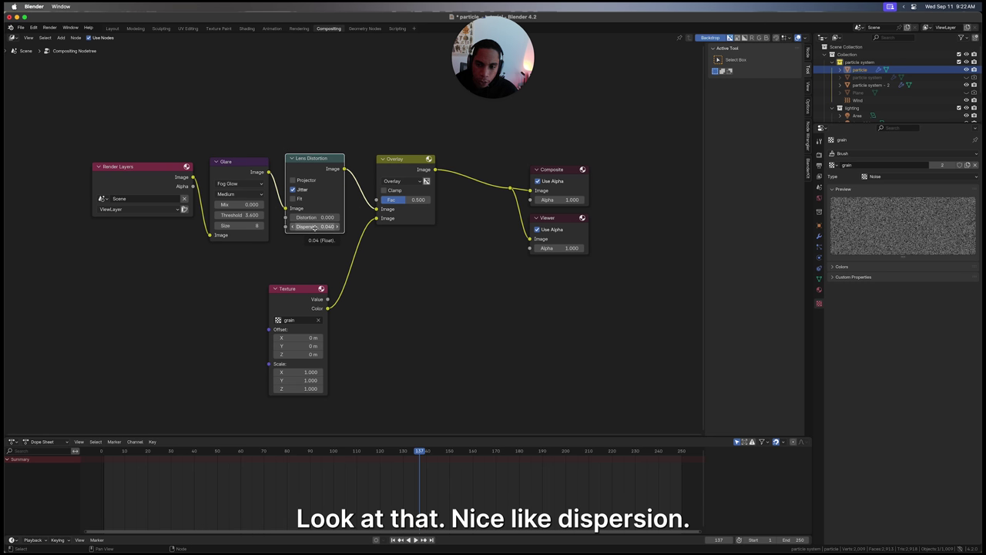
left_click(395, 173)
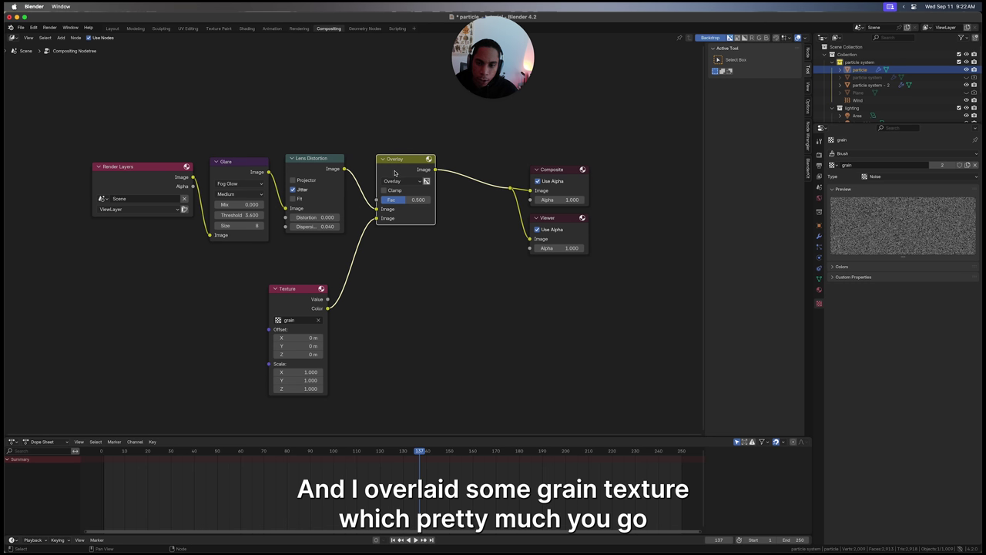
left_click(286, 301)
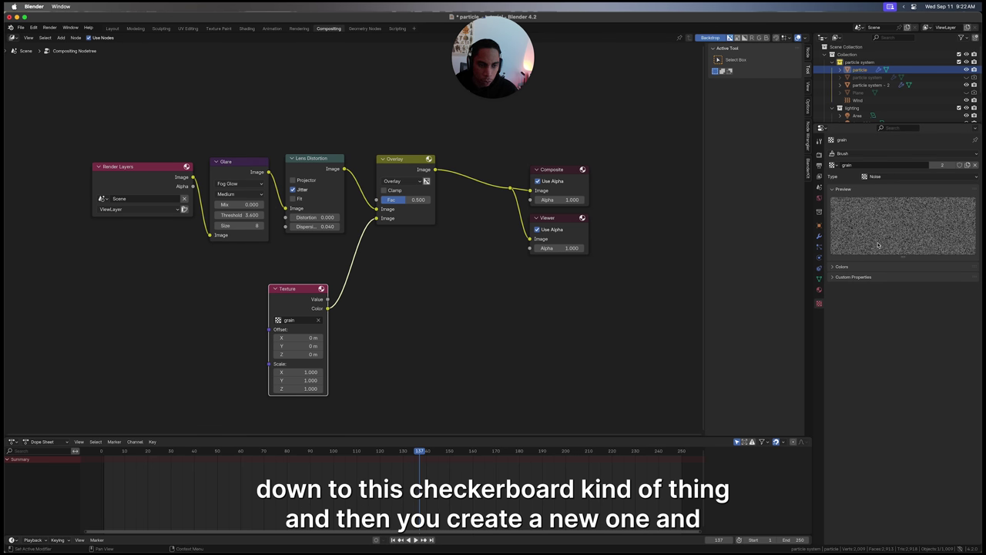
left_click(403, 314)
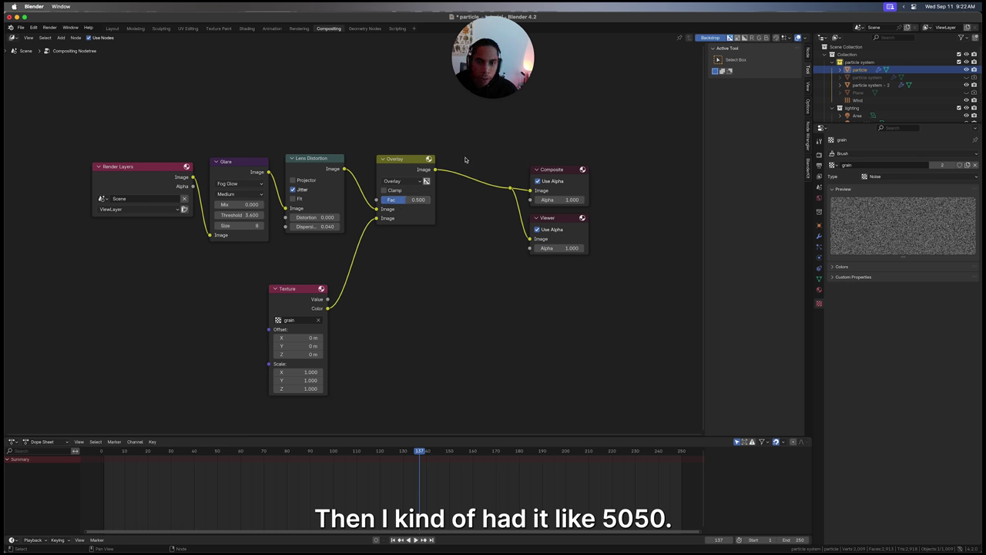
left_click(49, 27)
left_click(55, 36)
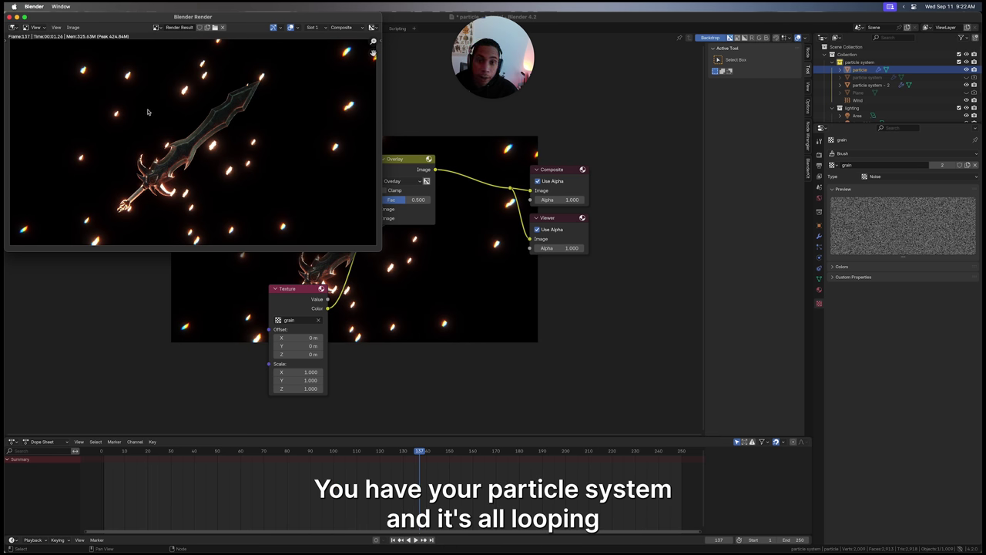
Step: Close the Blender Render window once the glowing ember frame finishes rendering
left_click(10, 17)
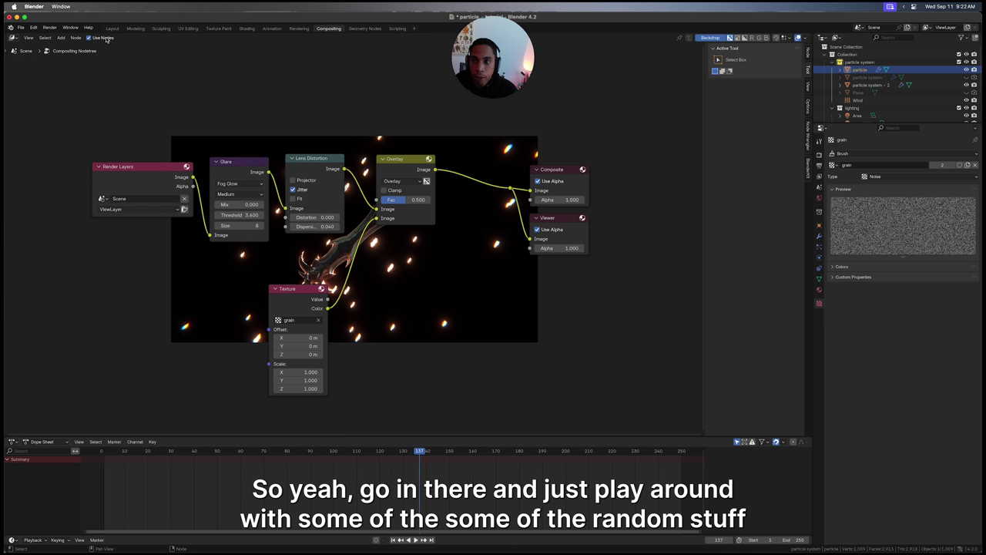